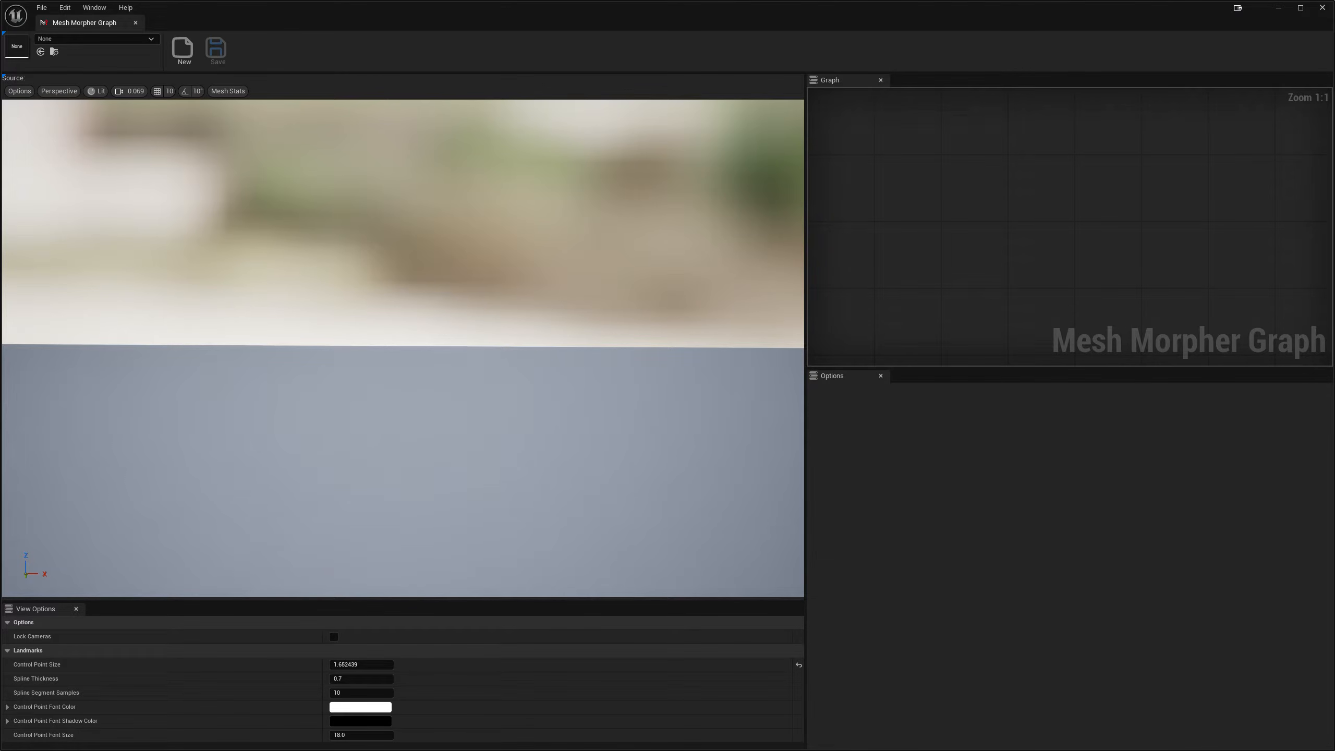
# - Close and reopen the Mesh Morpher Graph editor, and minimize its window to return to the level editor
pyautogui.click(1166, 262)
pyautogui.click(135, 22)
pyautogui.click(374, 46)
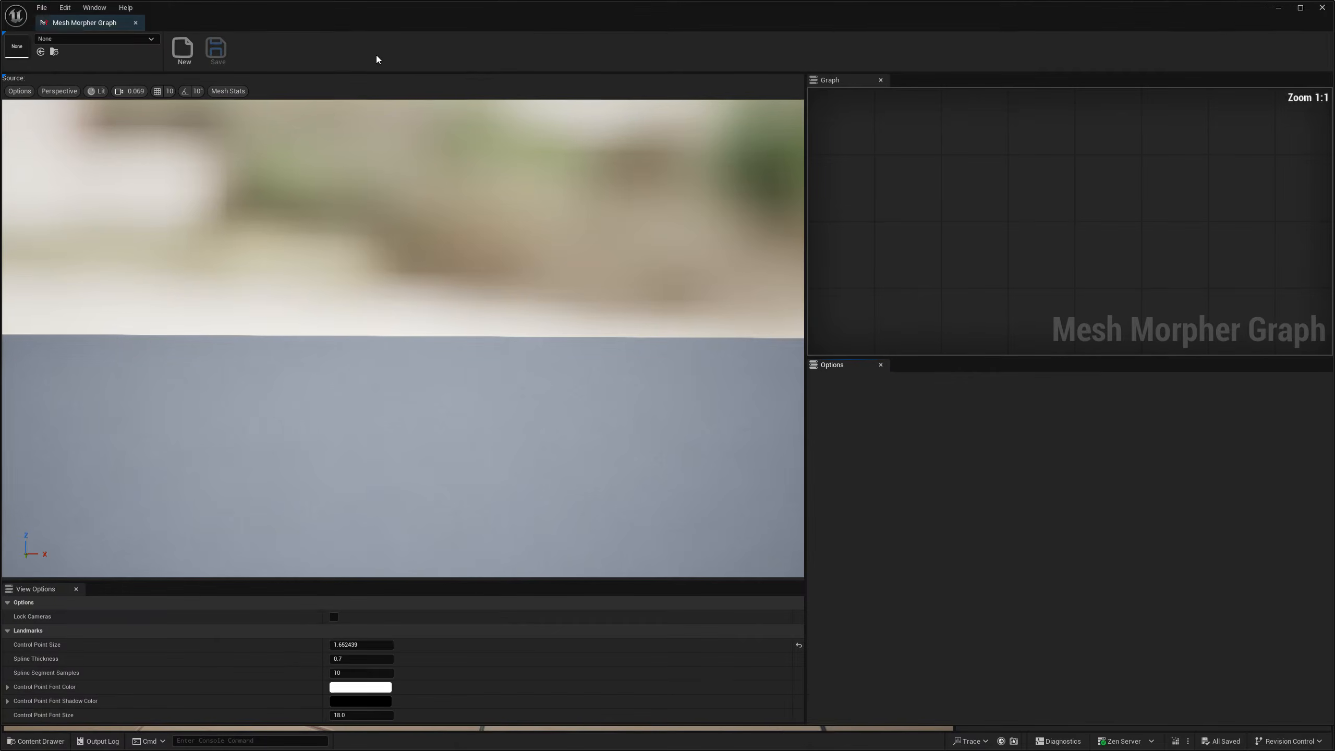
pyautogui.click(1278, 8)
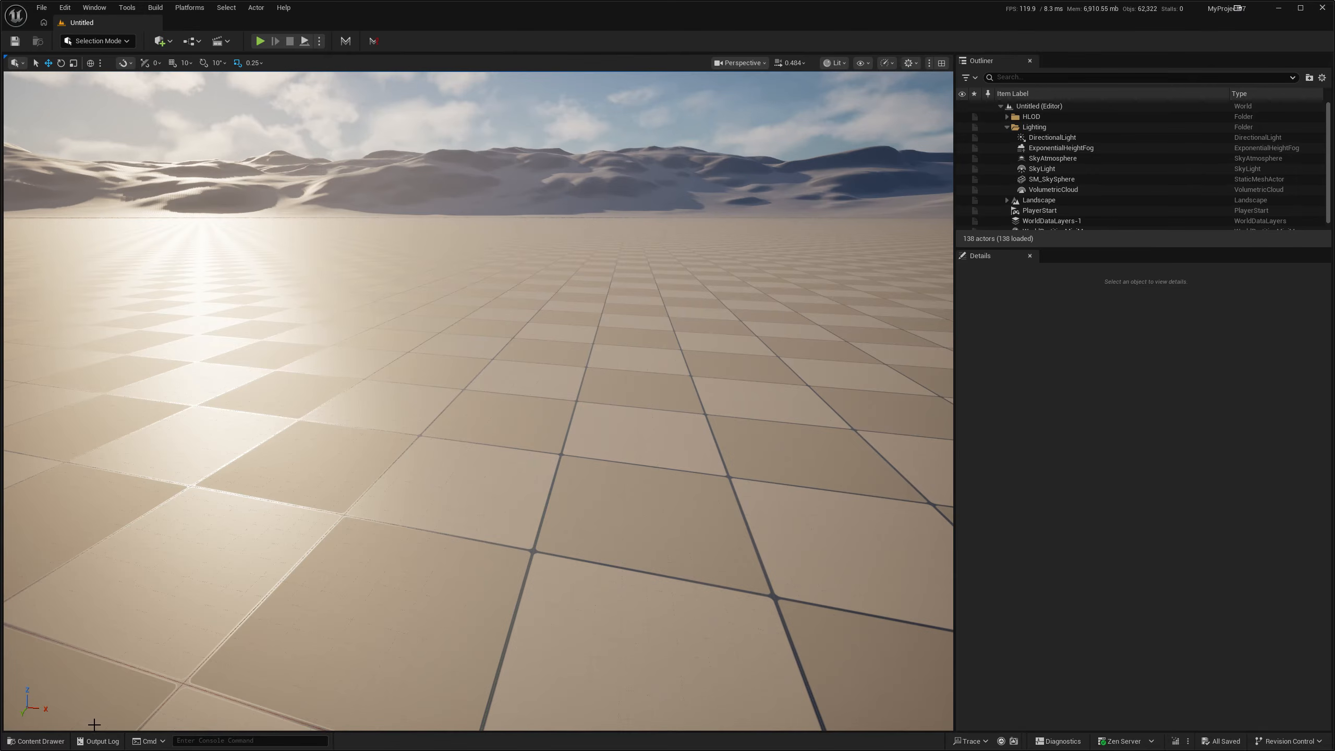
# - Open the Content/MetaHumanTest folder in the content drawer and start an import into it
pyautogui.click(37, 740)
pyautogui.click(71, 583)
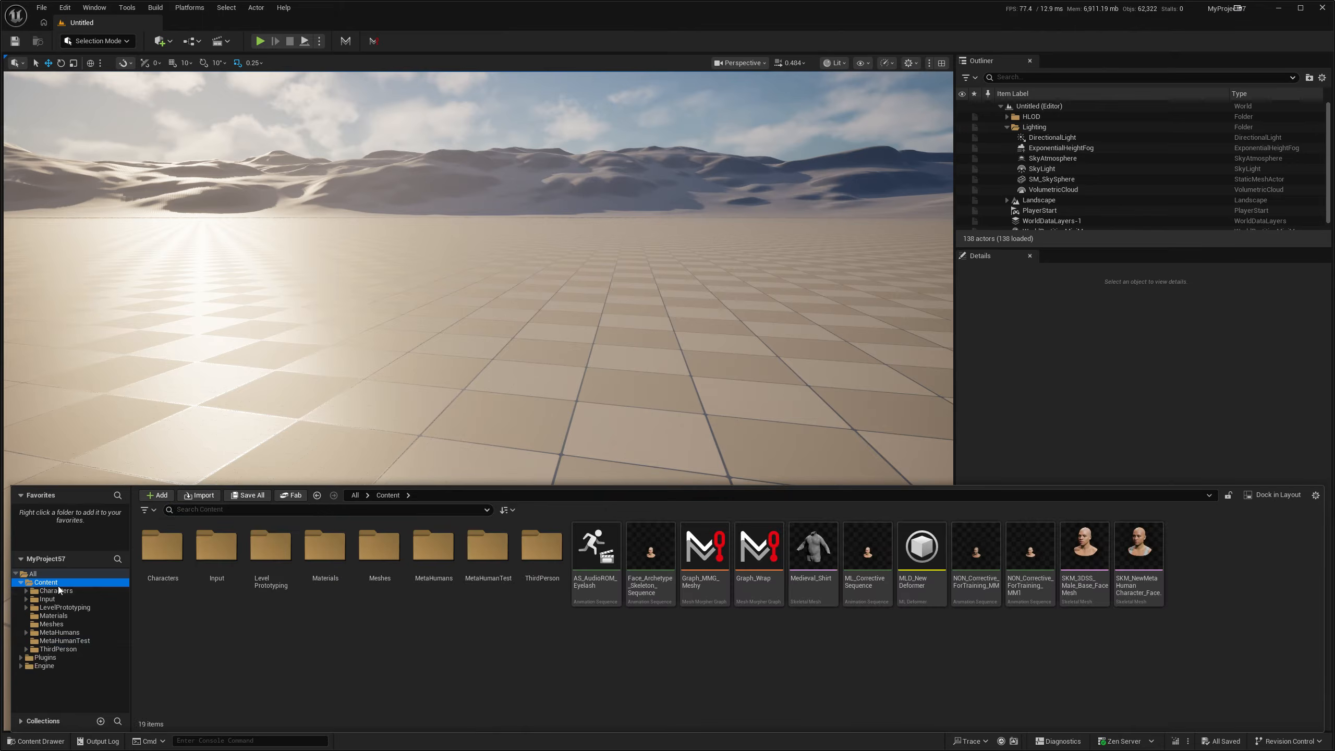
pyautogui.click(71, 642)
pyautogui.rightClick(257, 584)
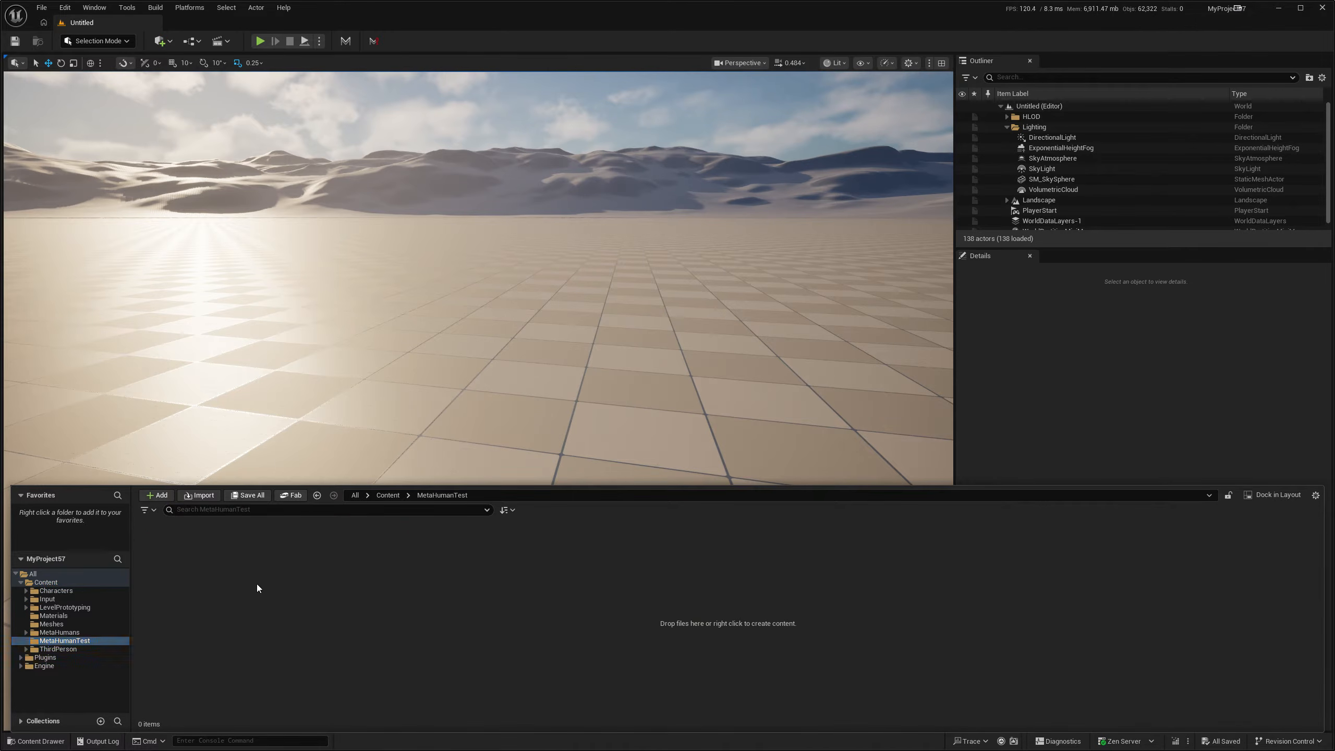
pyautogui.moveTo(331, 401)
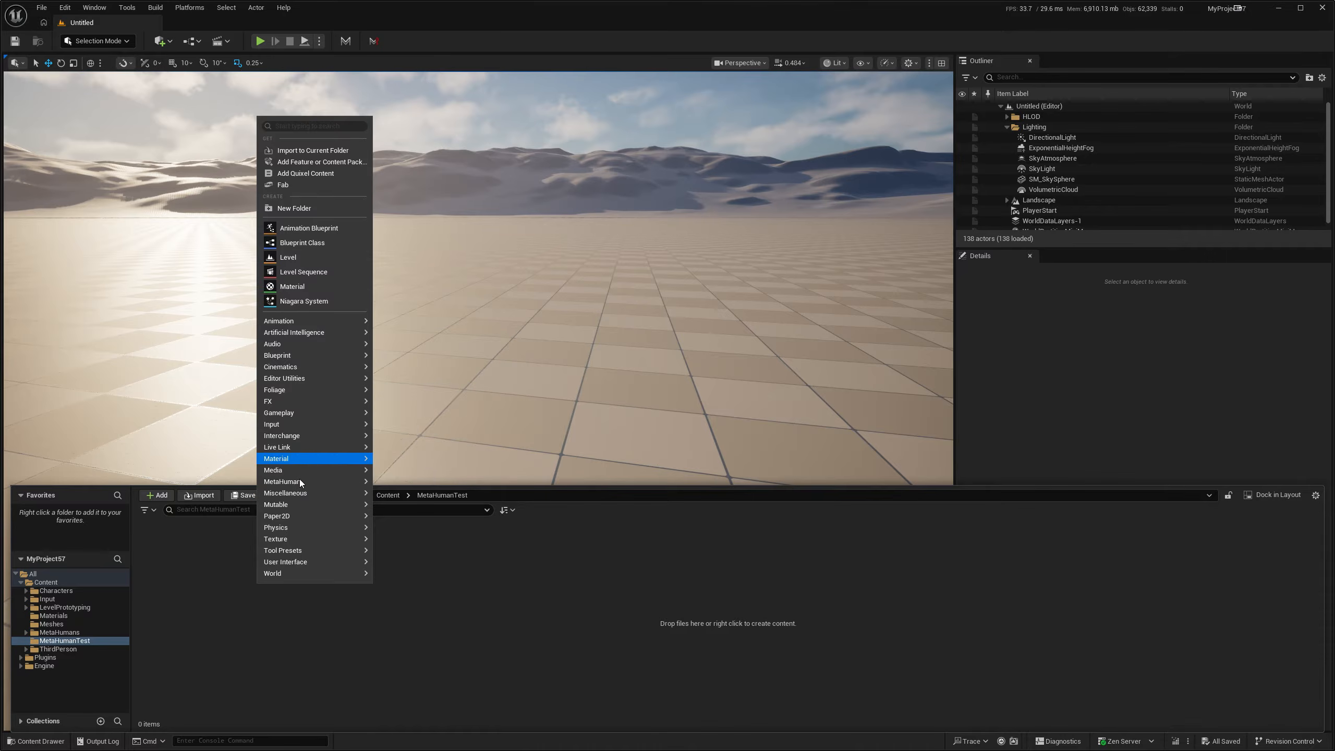
pyautogui.click(312, 149)
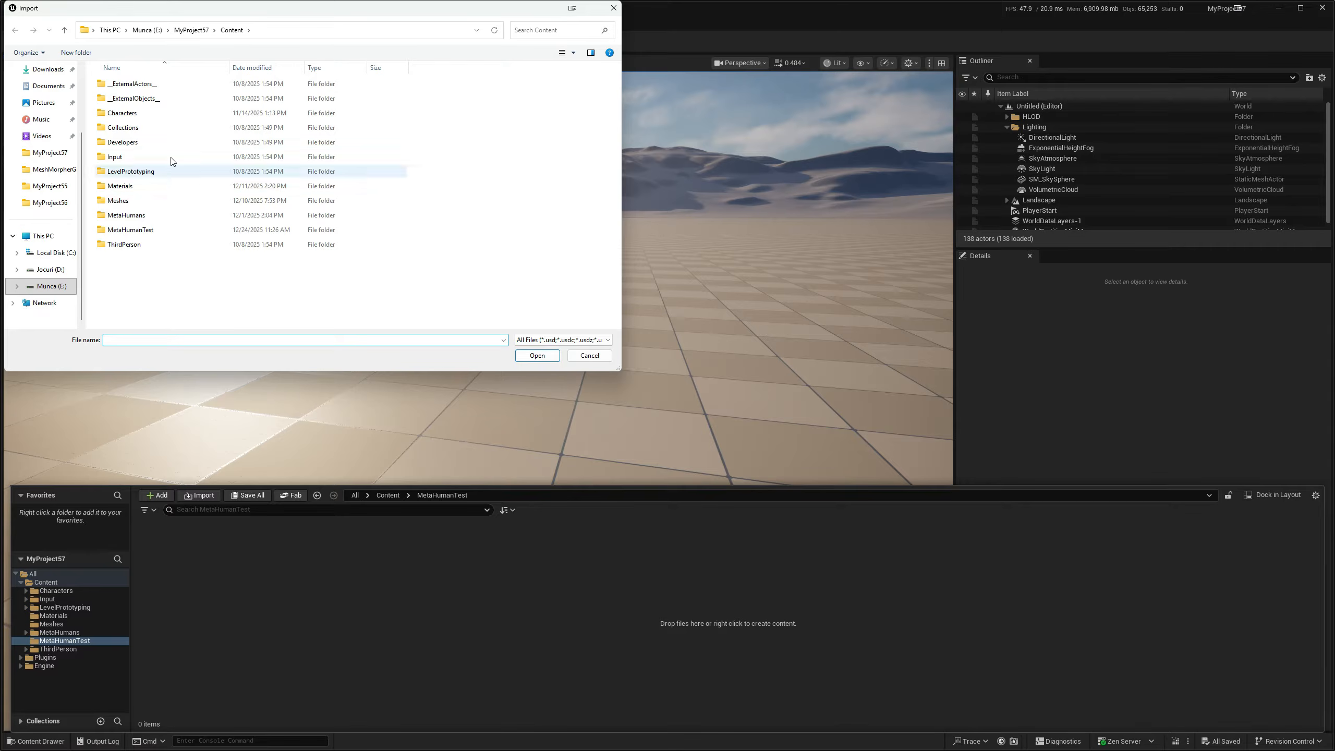
# - Choose body.fbx and head.fbx from the MetaHuman_Conform_Topology folder inside metahuman_conform_topologyv130 (1) in the MyProject57 directory
pyautogui.click(192, 30)
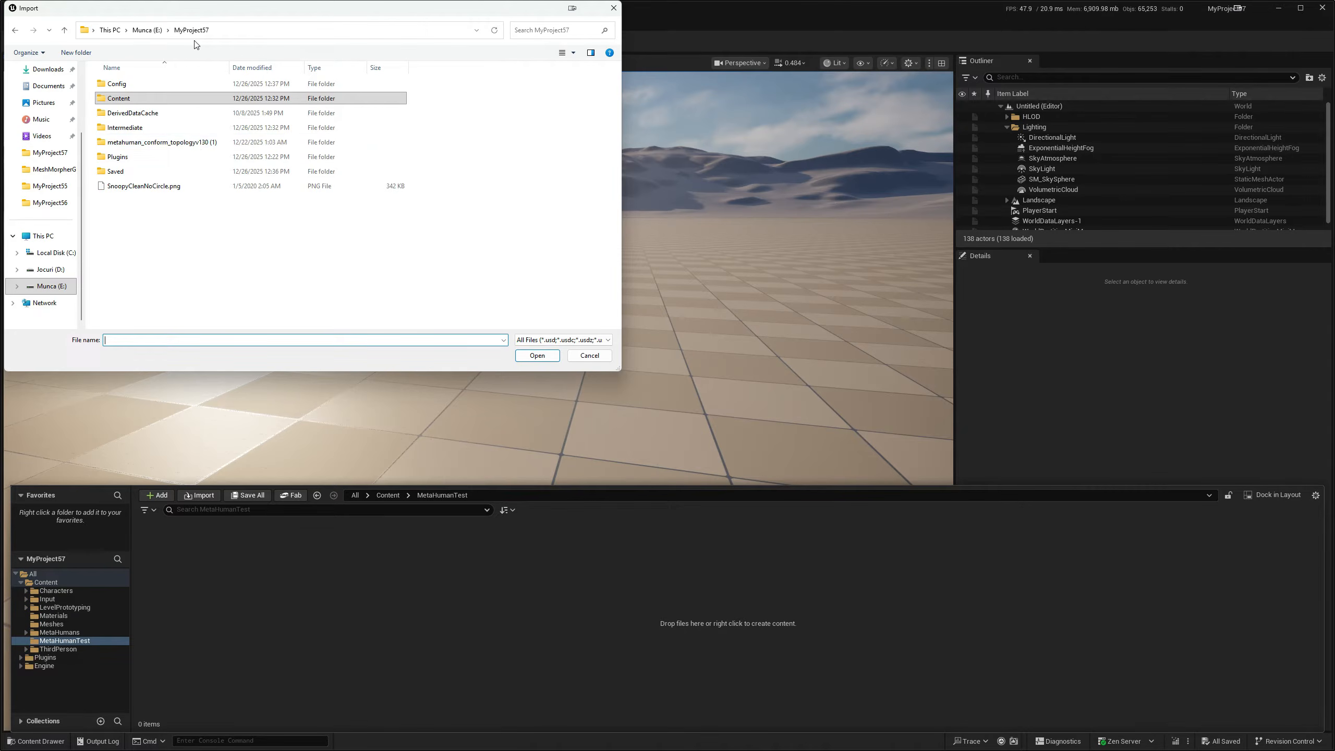
pyautogui.click(193, 143)
pyautogui.doubleClick(193, 143)
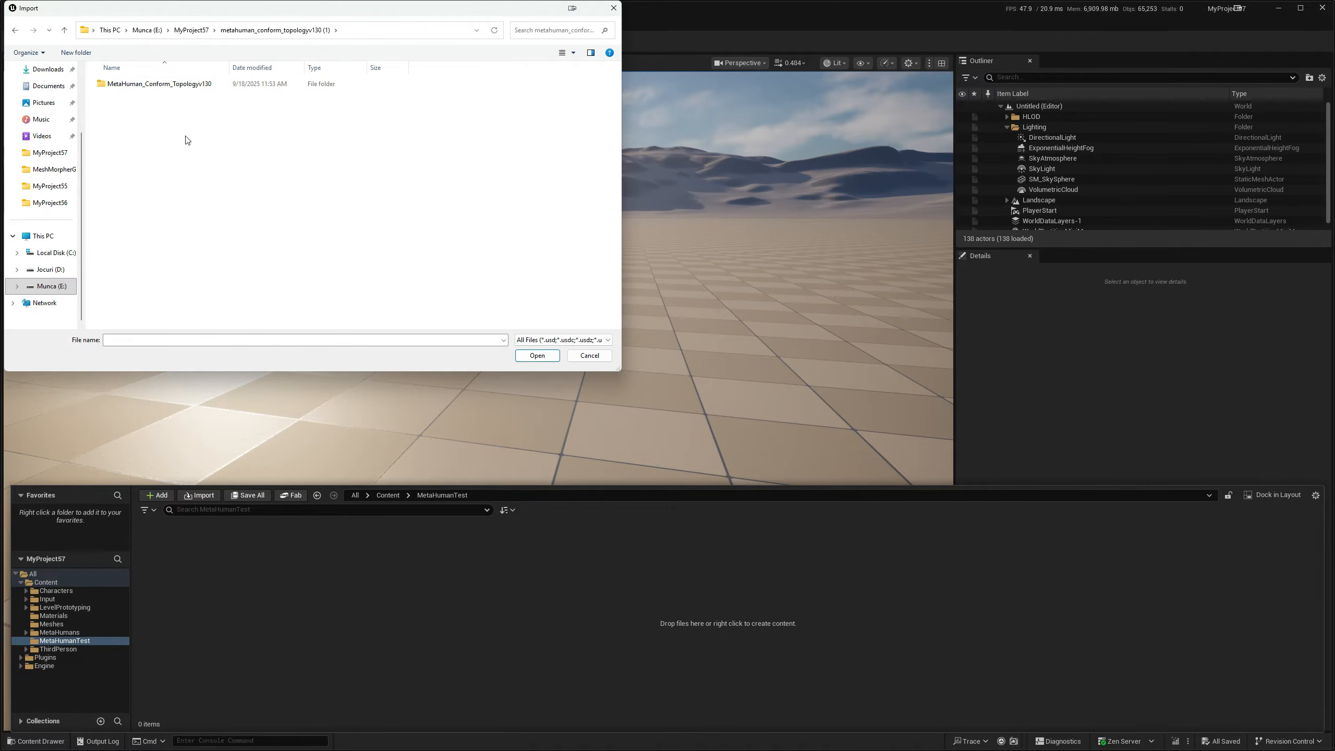
pyautogui.doubleClick(174, 84)
pyautogui.click(174, 84)
pyautogui.doubleClick(174, 84)
pyautogui.click(122, 91)
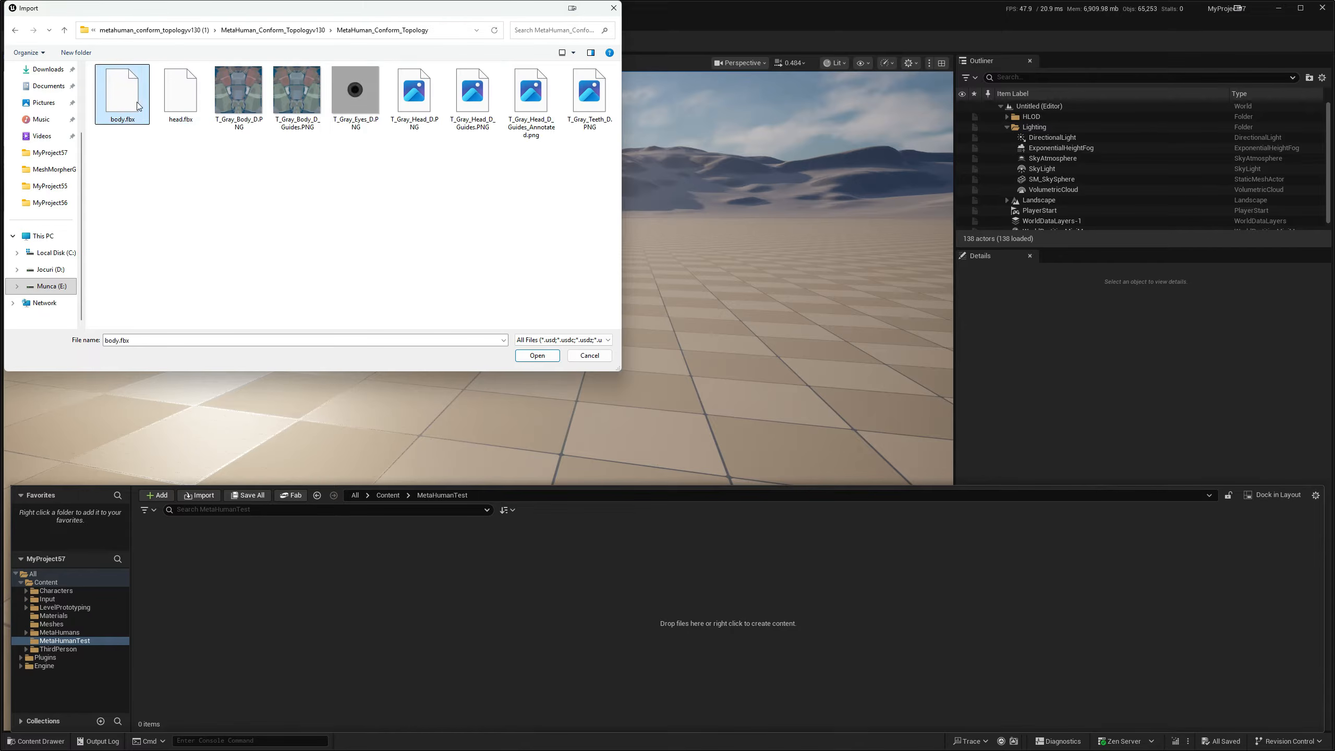
pyautogui.keyDown('ctrl'); pyautogui.click(180, 91); pyautogui.keyUp('ctrl')
pyautogui.click(536, 355)
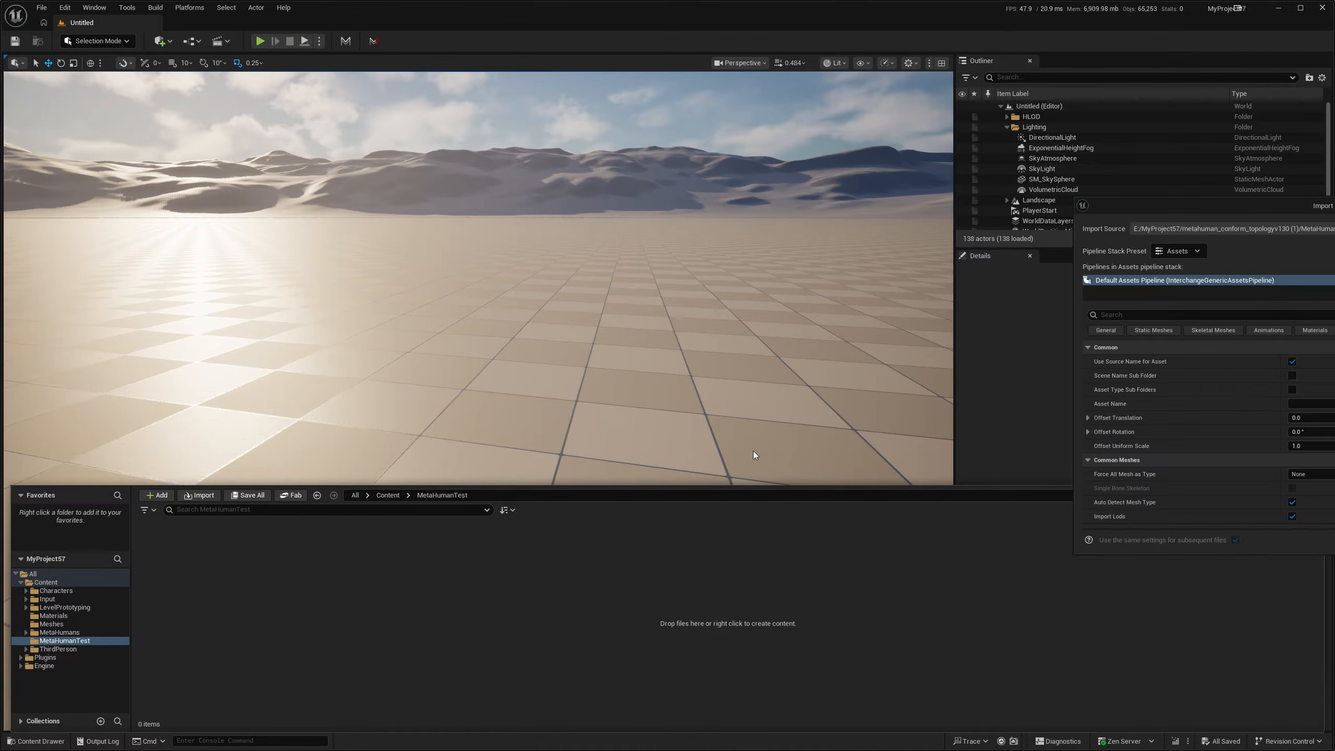
# - Review the import options for the MetaHuman meshes and import both files with the default assets pipeline settings
pyautogui.scroll(-3, 1229, 438)
pyautogui.moveTo(1254, 212); pyautogui.dragTo(710, 293)
pyautogui.scroll(-10, 808, 547)
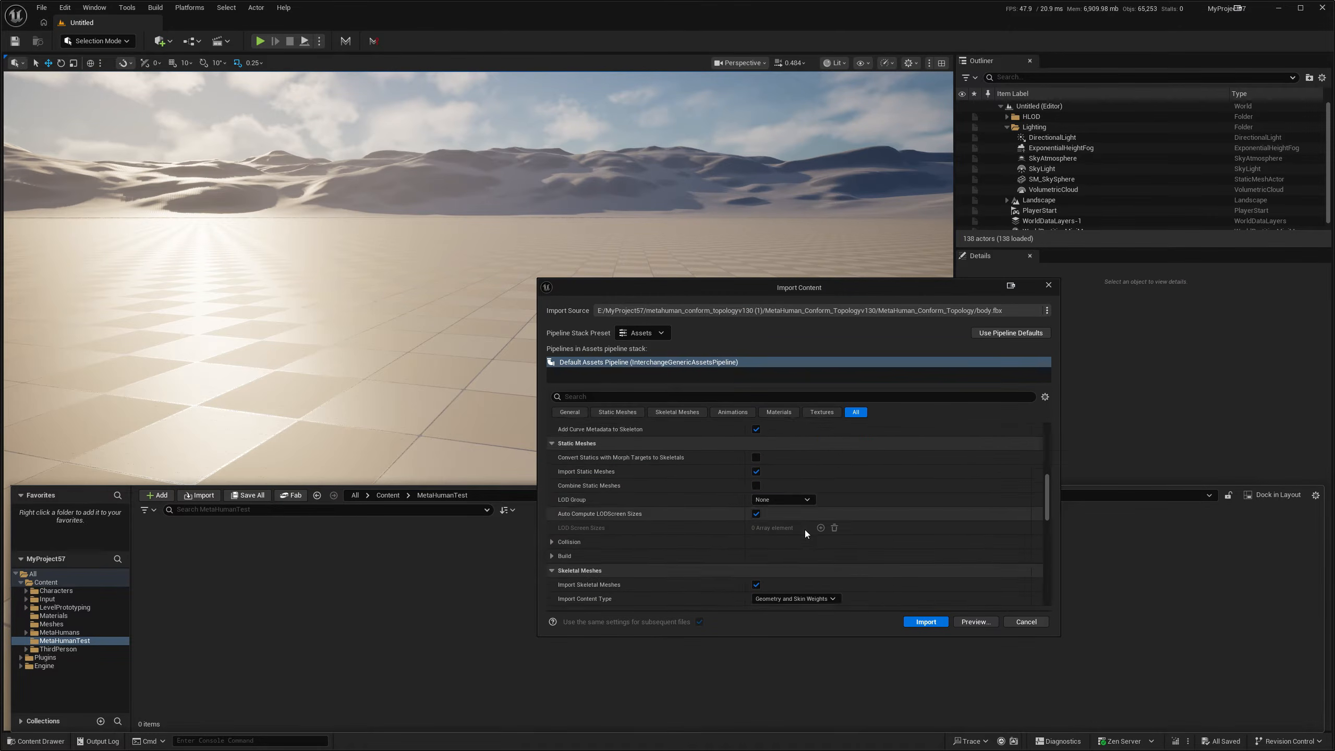
pyautogui.scroll(1, 805, 533)
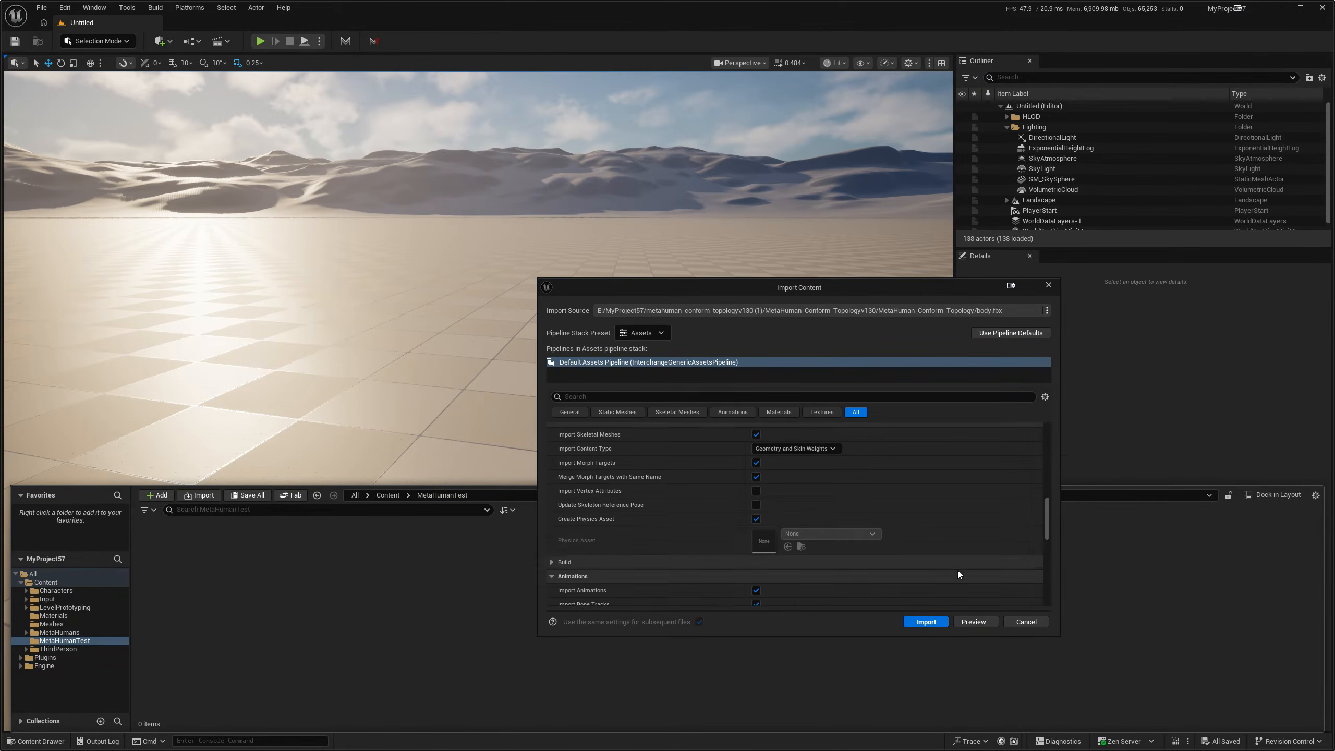
pyautogui.click(932, 622)
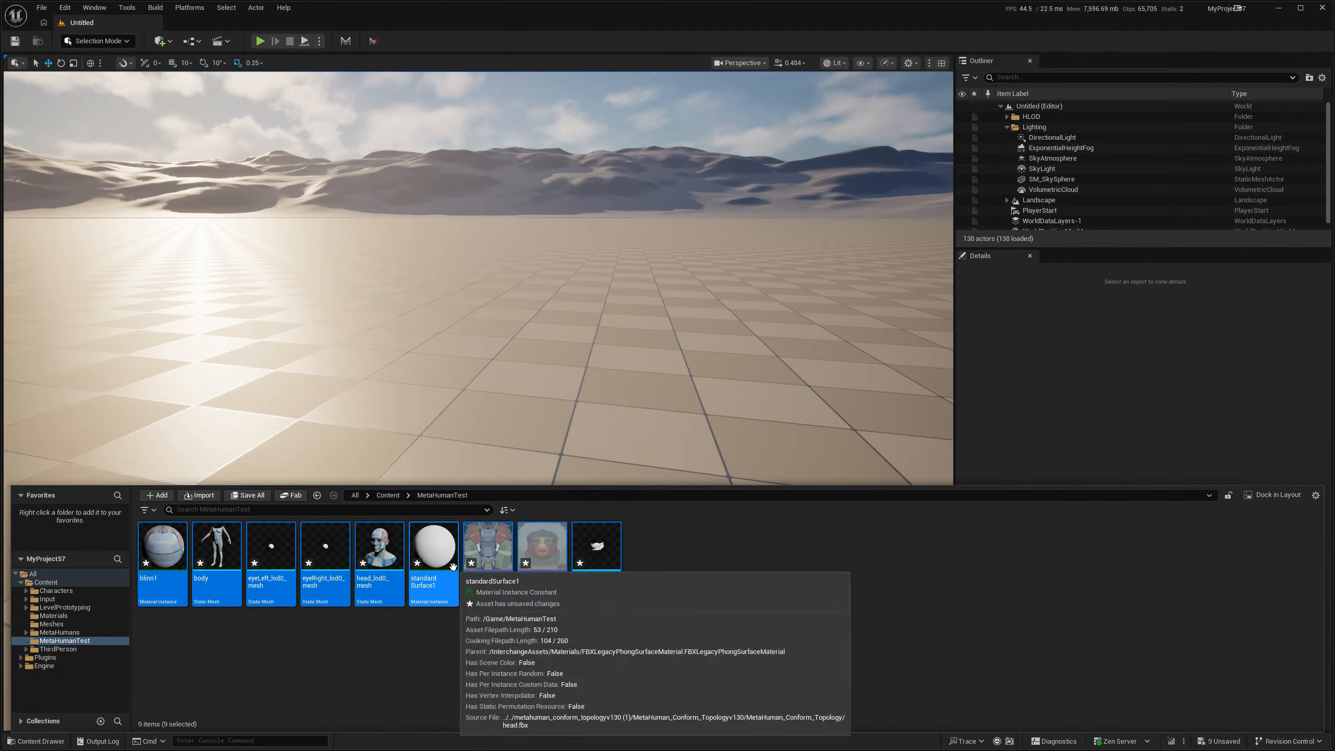
pyautogui.click(711, 568)
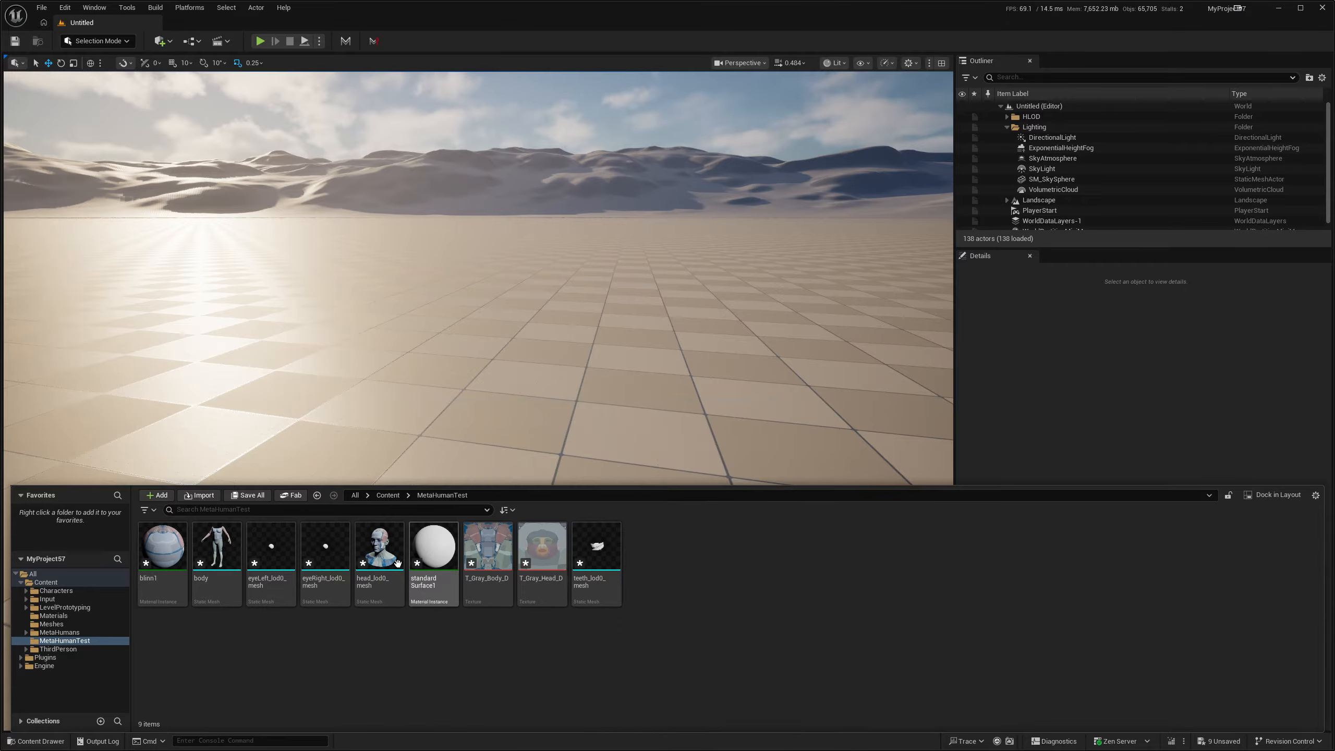
# - Create a material from the T_Gray_Head_D texture, accepting the suggested name
pyautogui.click(548, 553)
pyautogui.rightClick(548, 553)
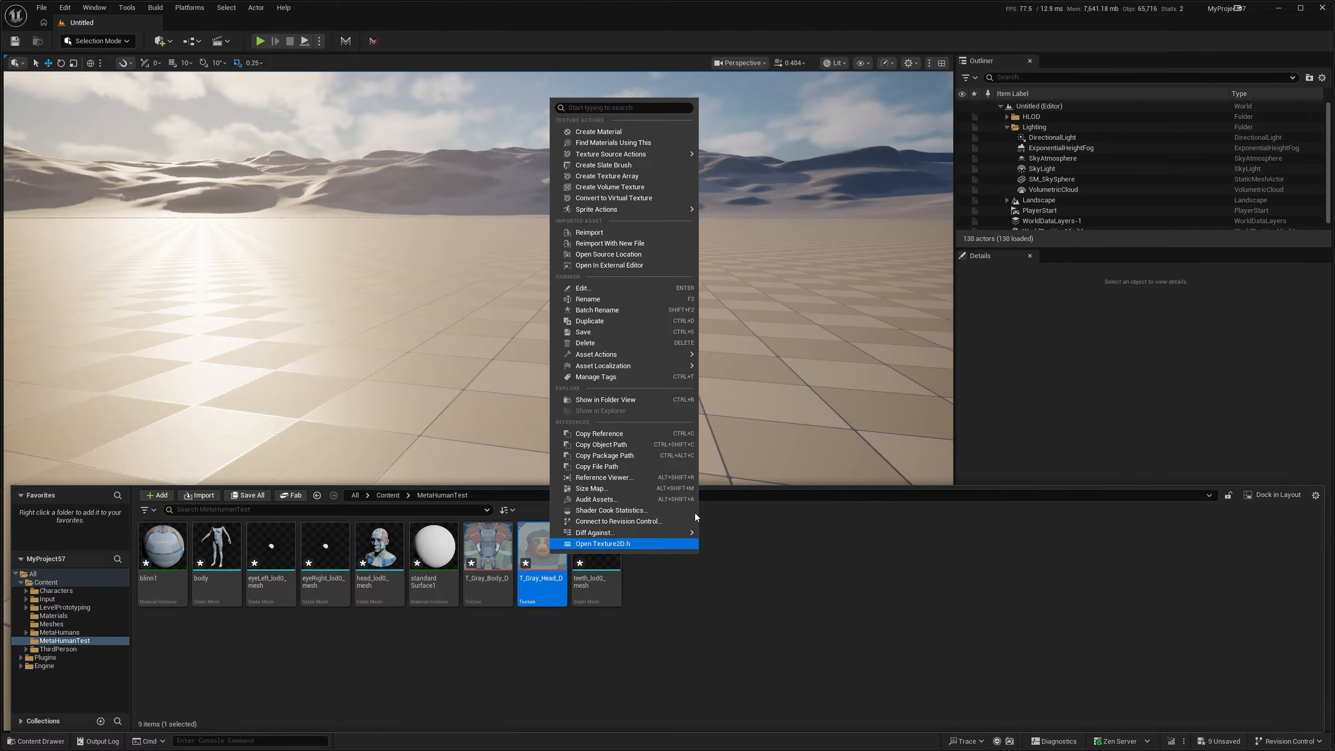
pyautogui.click(631, 138)
pyautogui.press('Return')
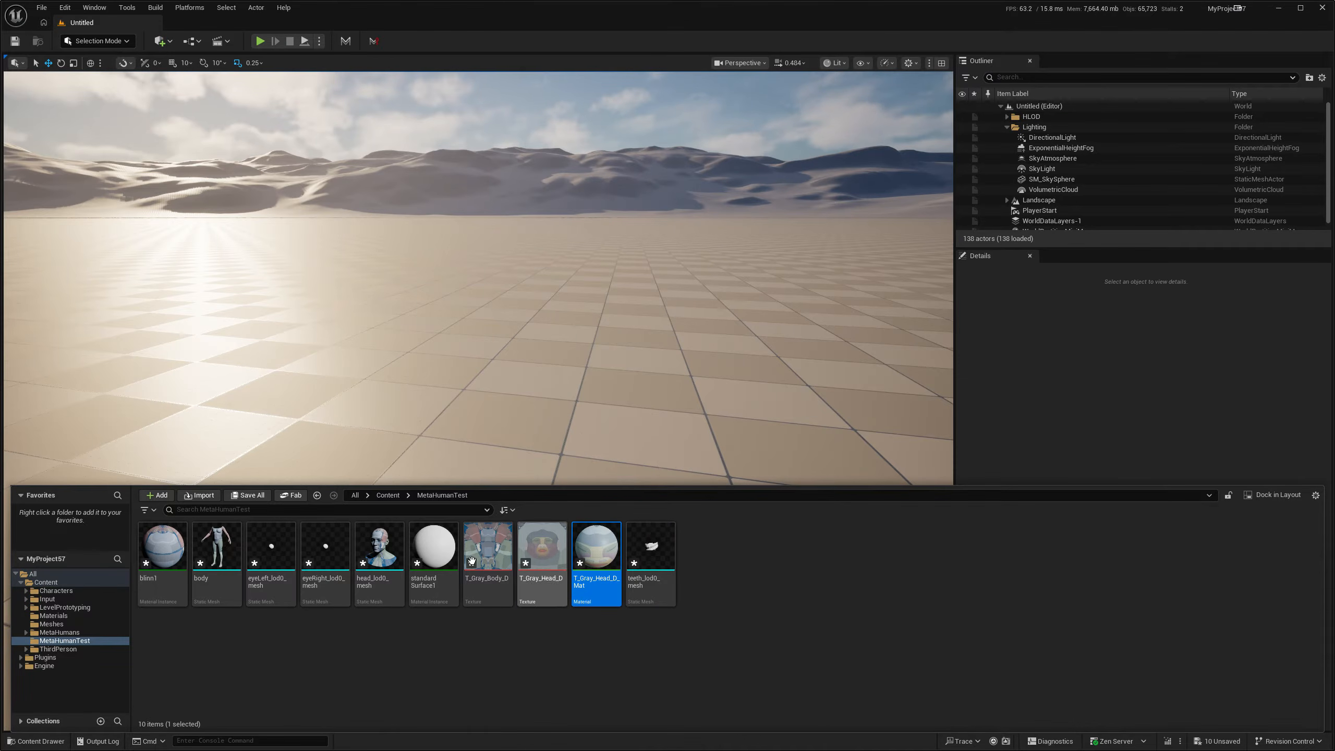
# - Assign T_Gray_Head_D_Mat to the material slot of head_lod0_mesh, and save and close the mesh
pyautogui.doubleClick(379, 547)
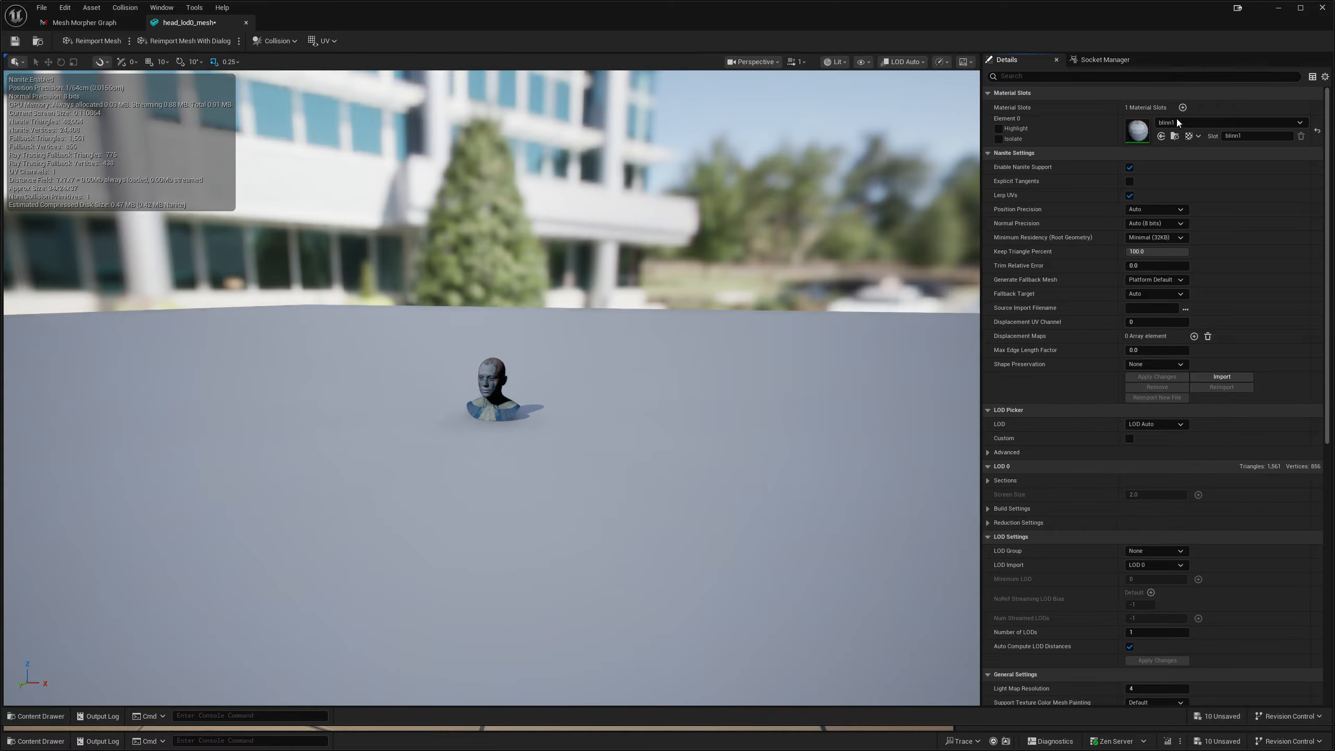
pyautogui.click(1177, 122)
pyautogui.write('gray_head')
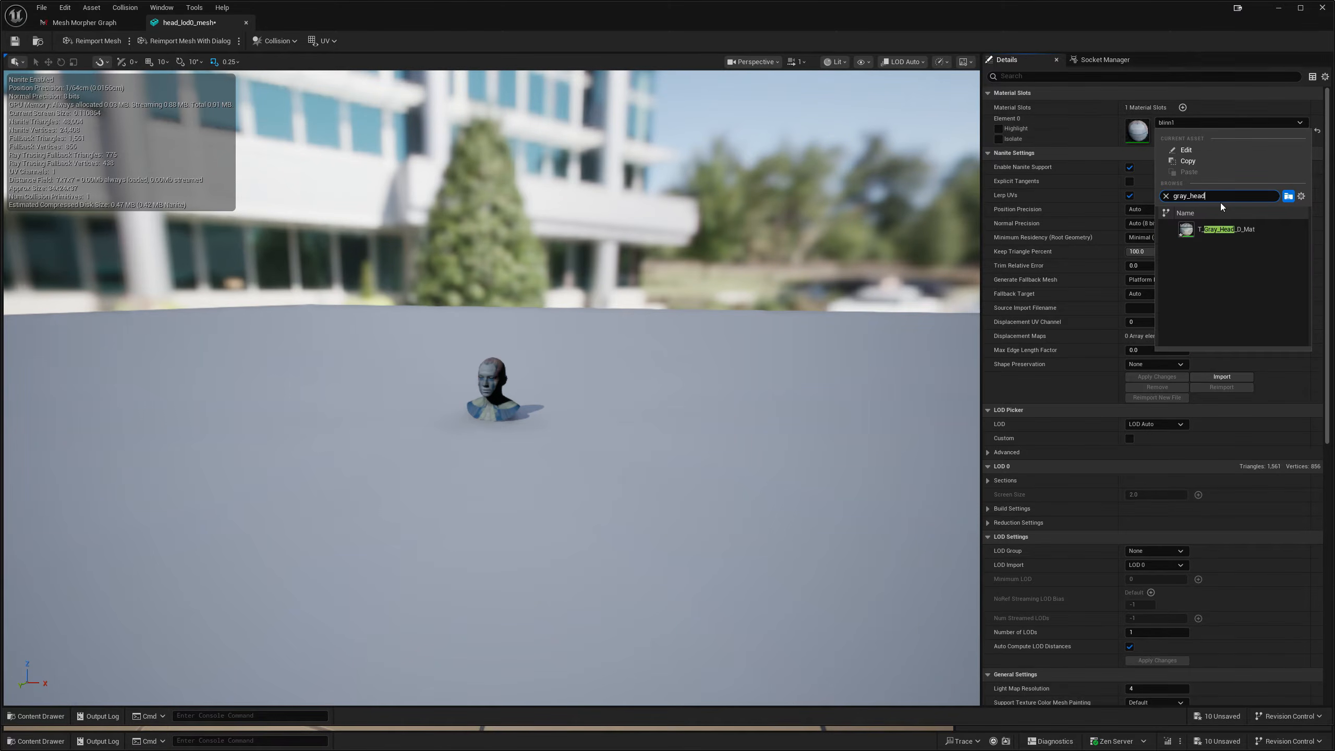
pyautogui.click(1218, 229)
pyautogui.scroll(5, 494, 379)
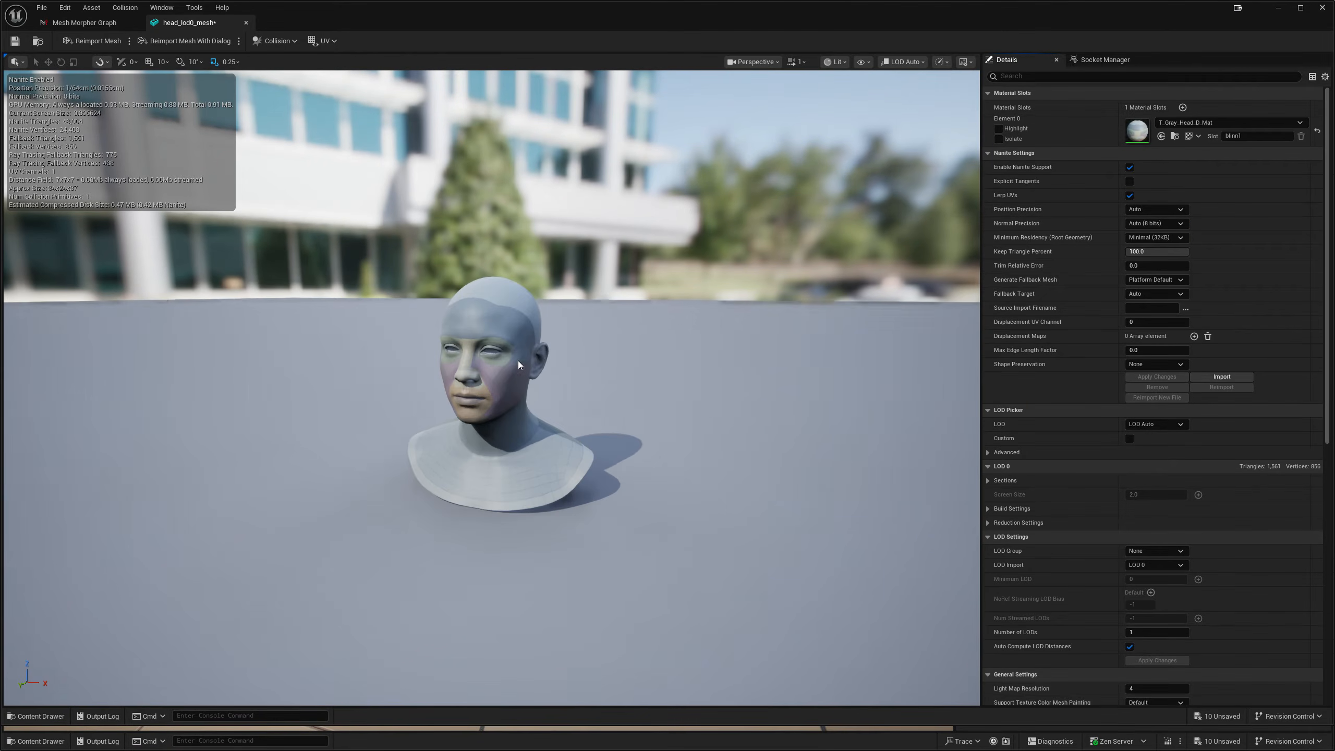
pyautogui.click(14, 41)
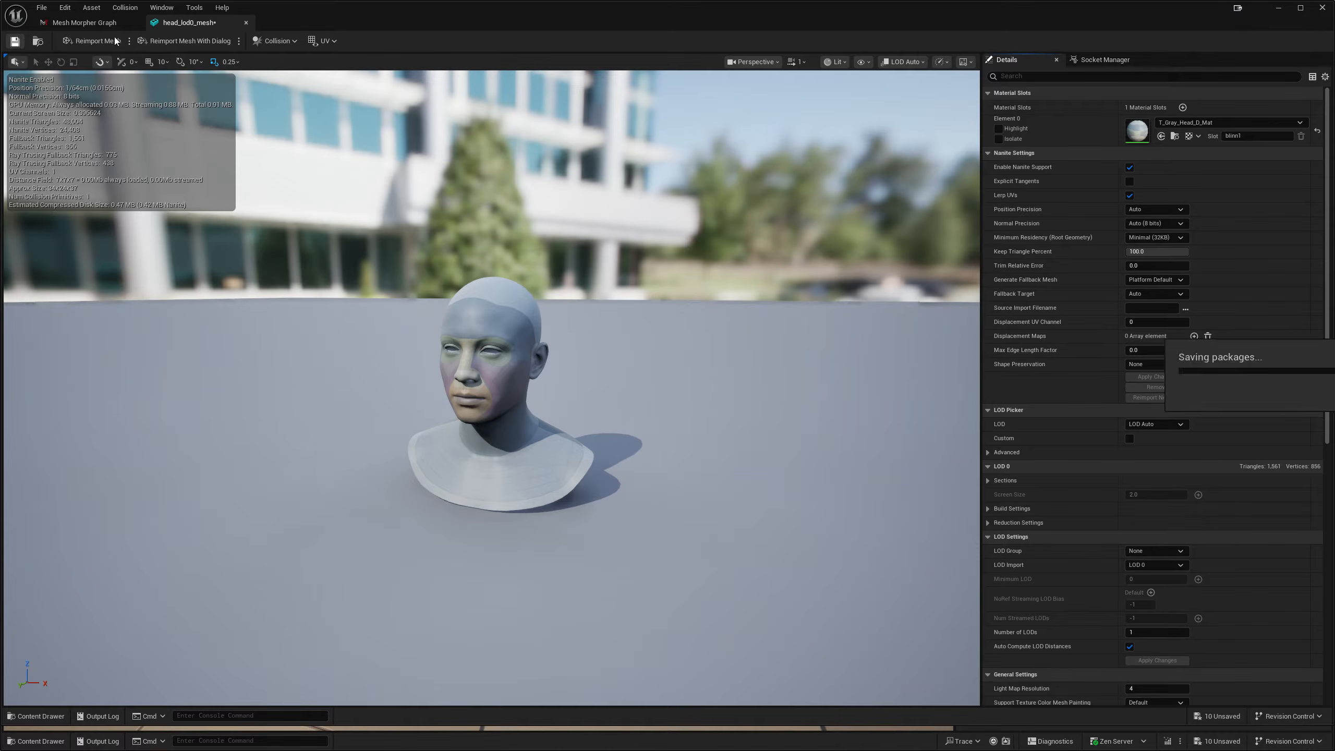
pyautogui.click(246, 23)
pyautogui.click(1278, 9)
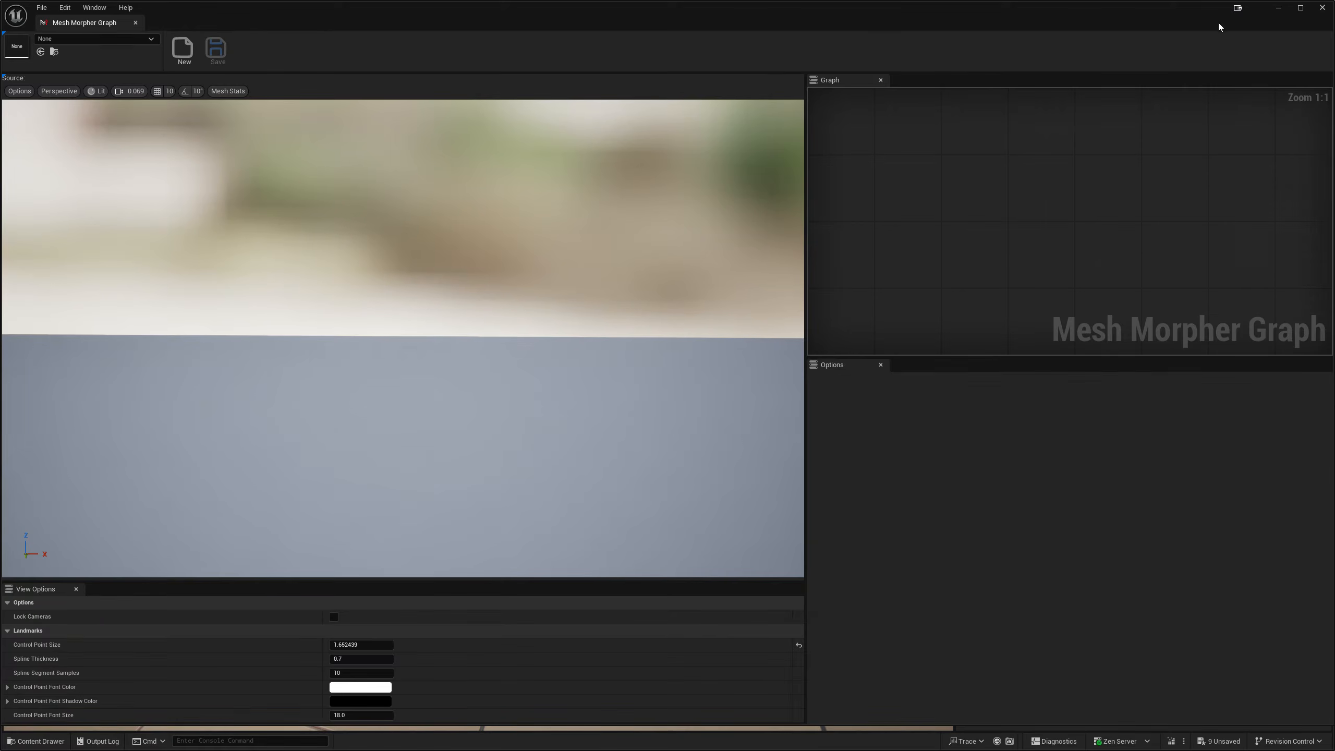
# - Save all remaining unsaved MetaHumanTest assets and return to a single Mesh Morpher Graph editor
pyautogui.click(37, 741)
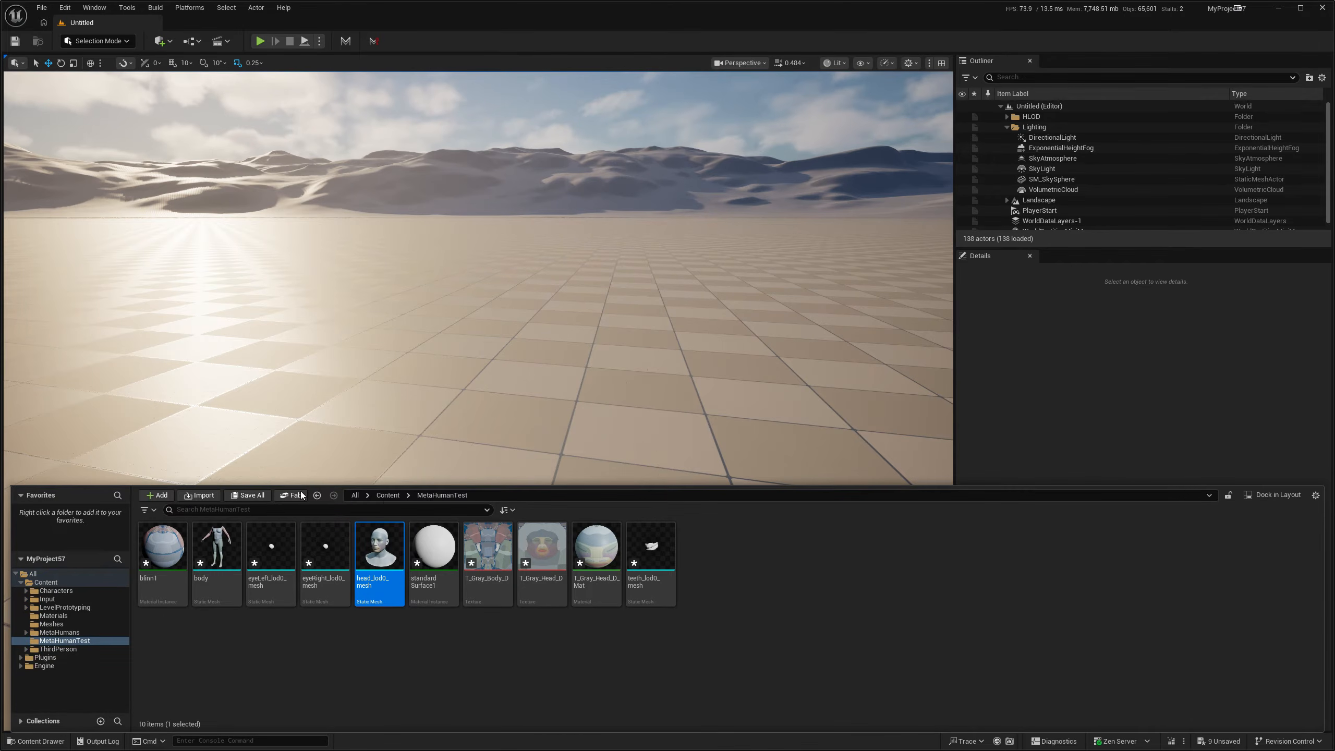
pyautogui.click(267, 497)
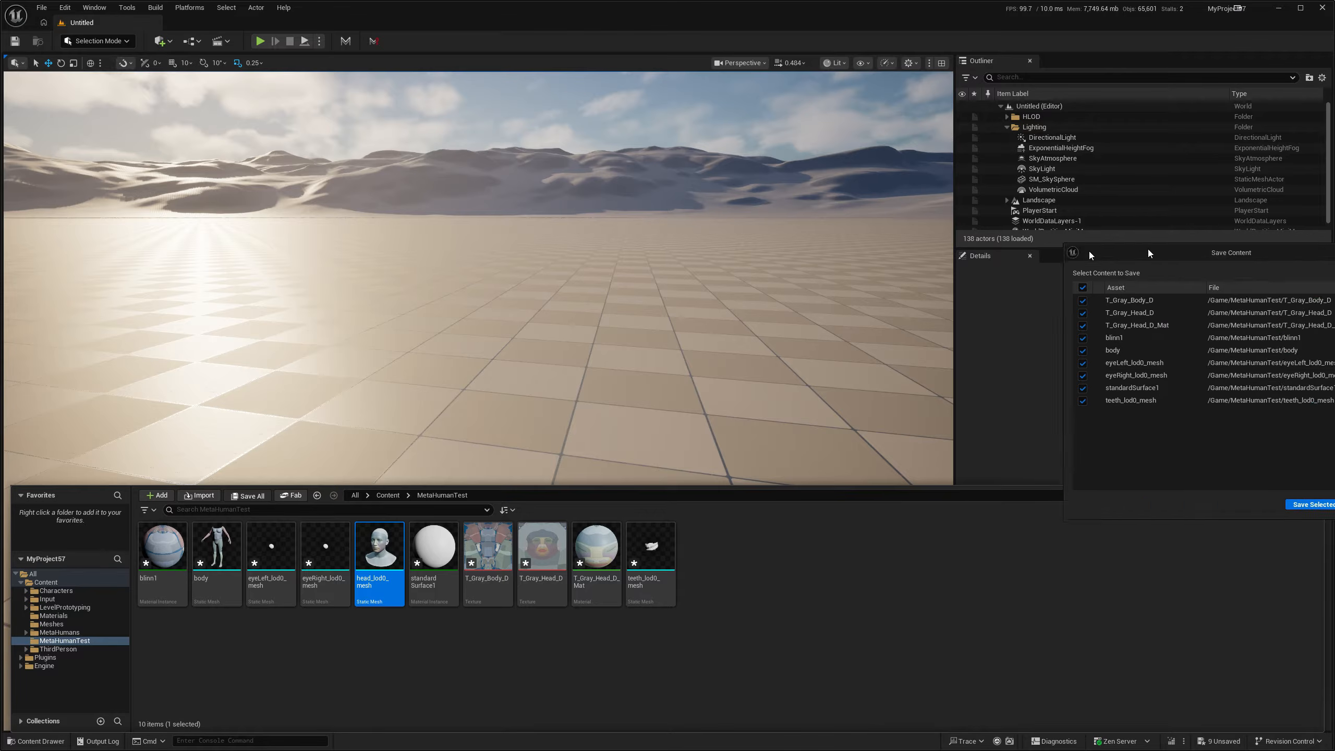
pyautogui.click(1069, 512)
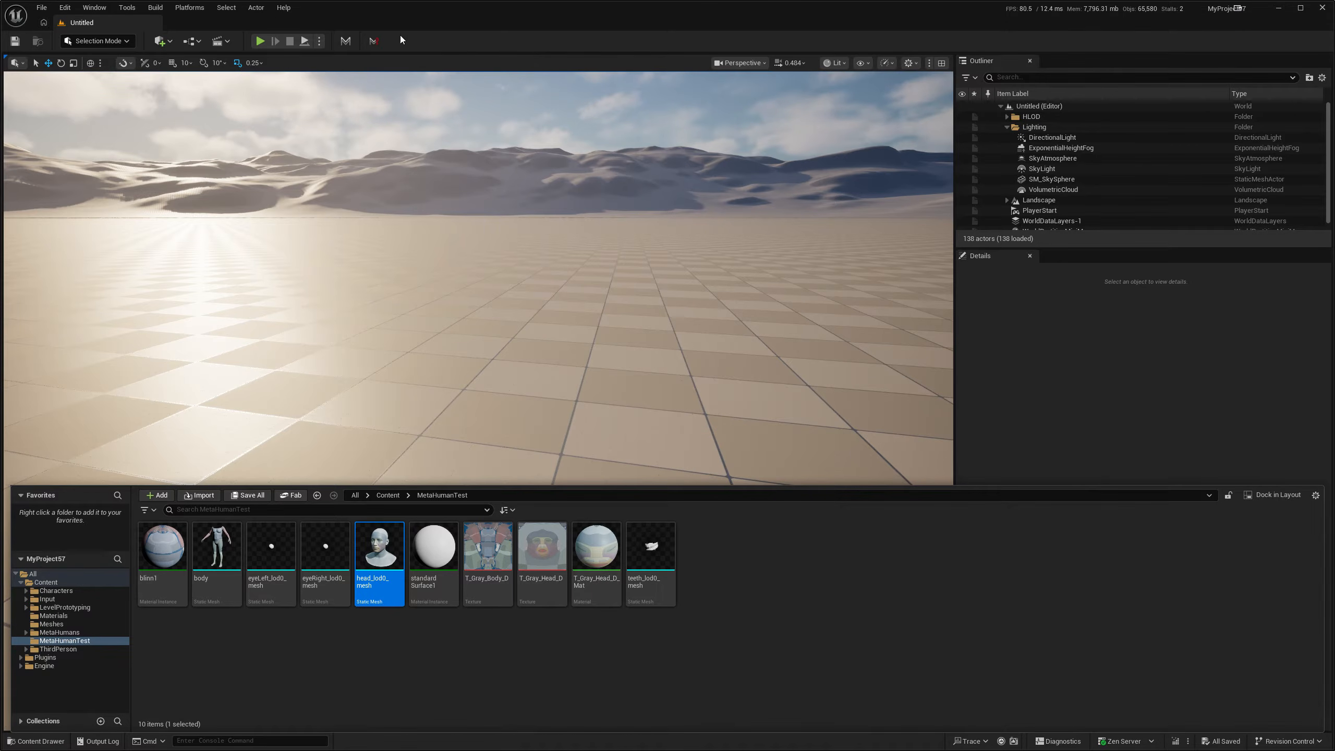
pyautogui.click(374, 41)
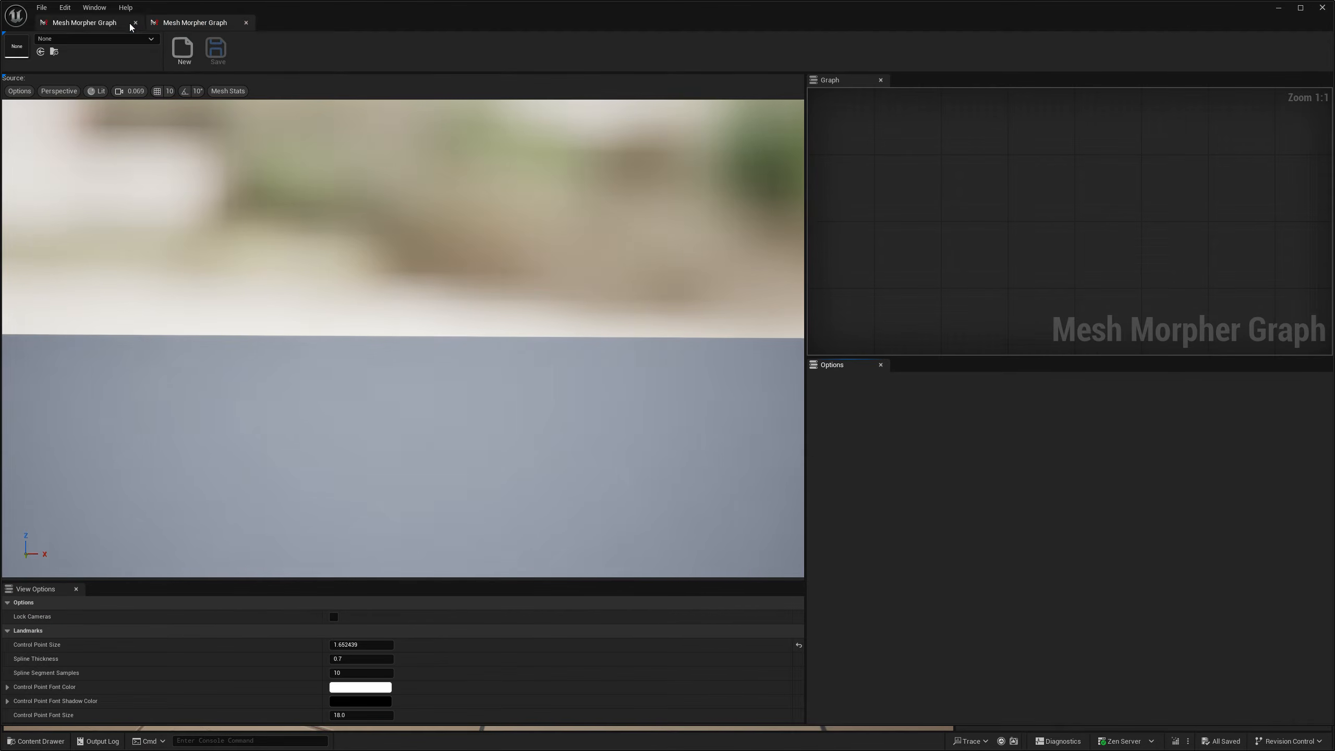
pyautogui.click(246, 22)
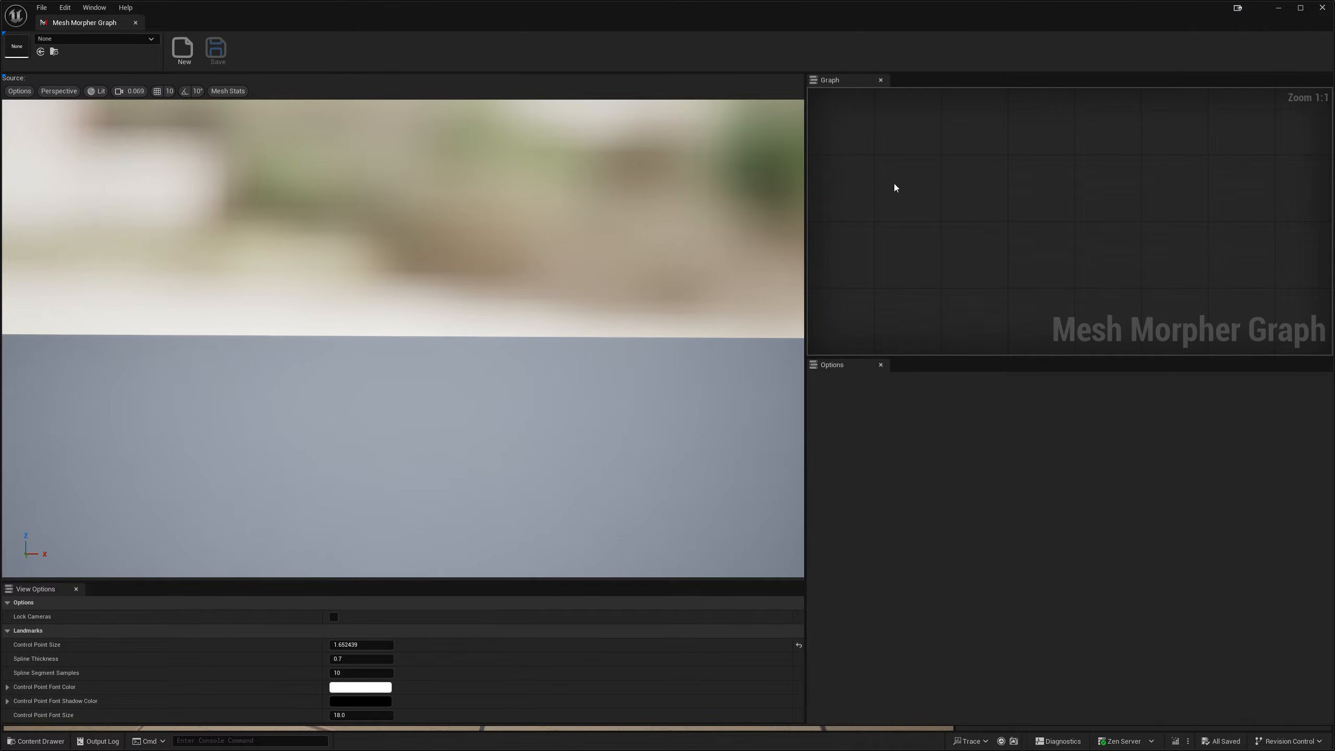
pyautogui.rightClick(868, 178)
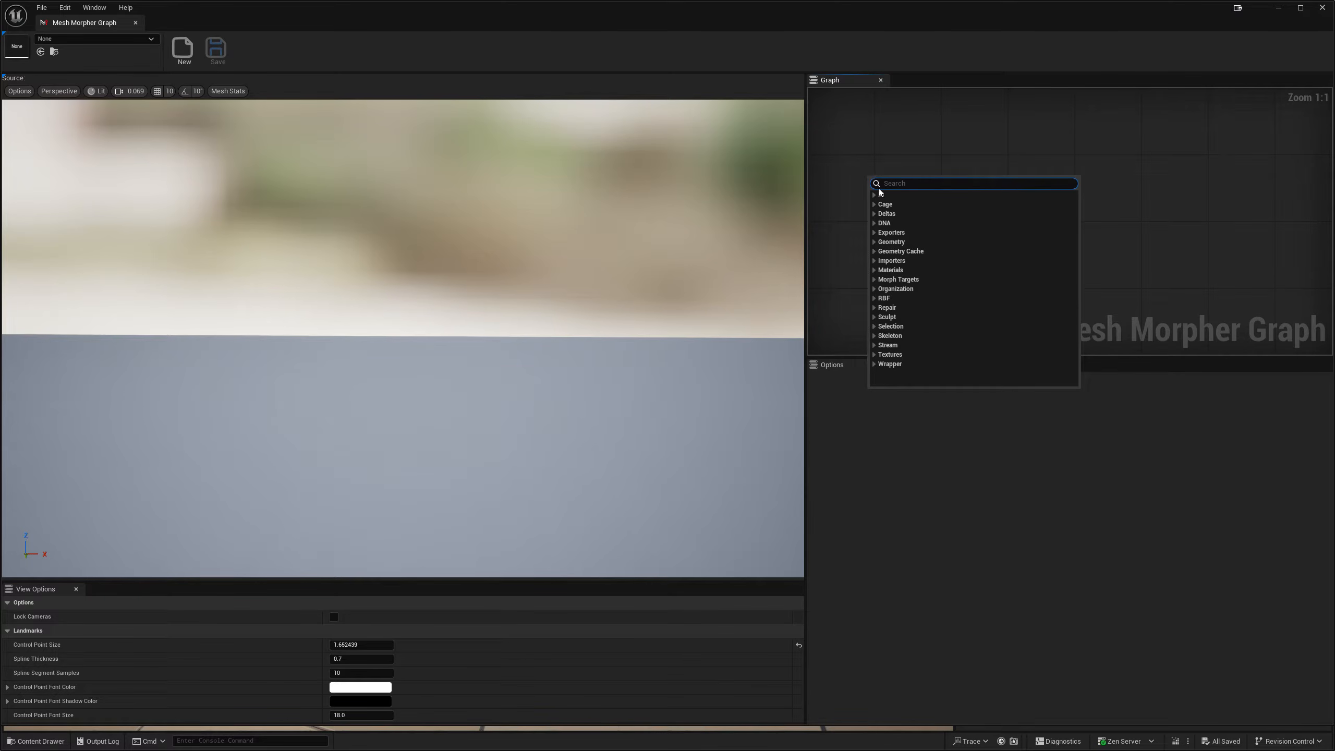
pyautogui.write('load skel')
pyautogui.click(937, 200)
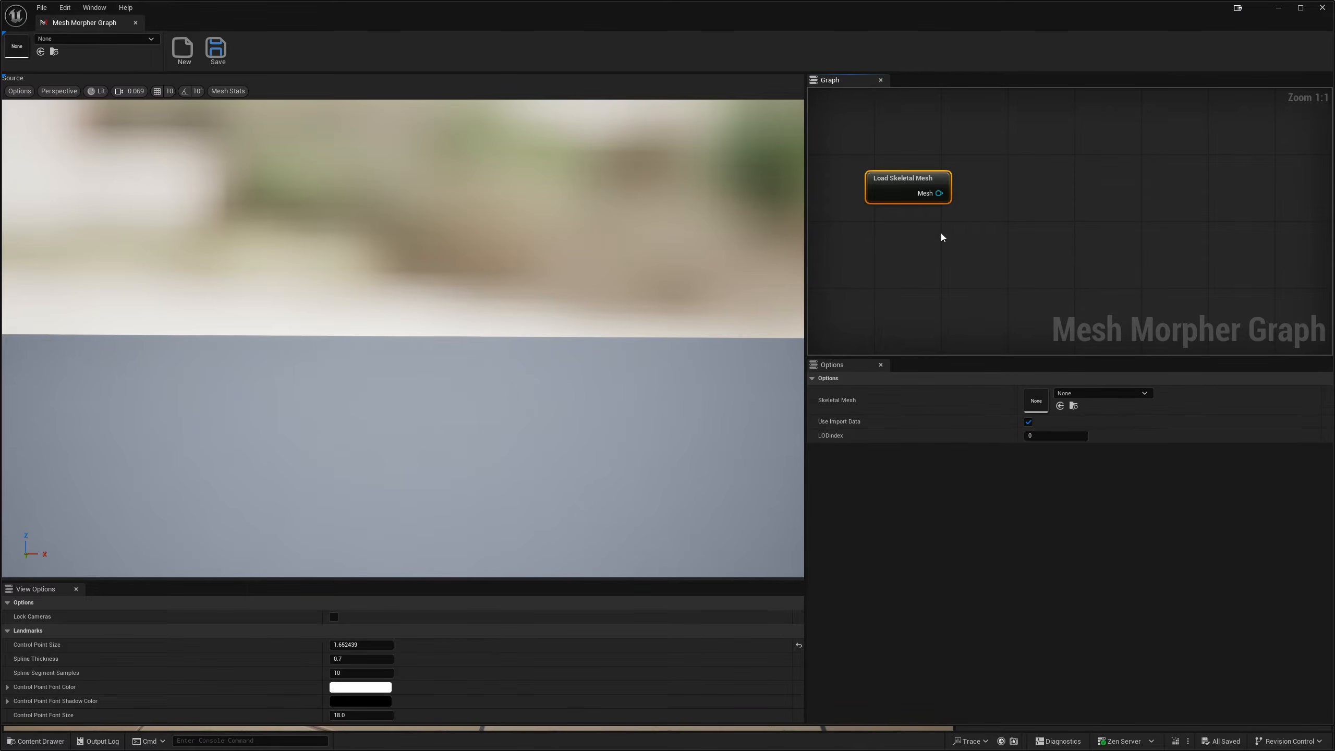
pyautogui.moveTo(876, 158); pyautogui.dragTo(928, 227)
pyautogui.press('Delete')
# - Add a Load File Mesh node to the empty graph
pyautogui.rightClick(876, 217)
pyautogui.write('load s')
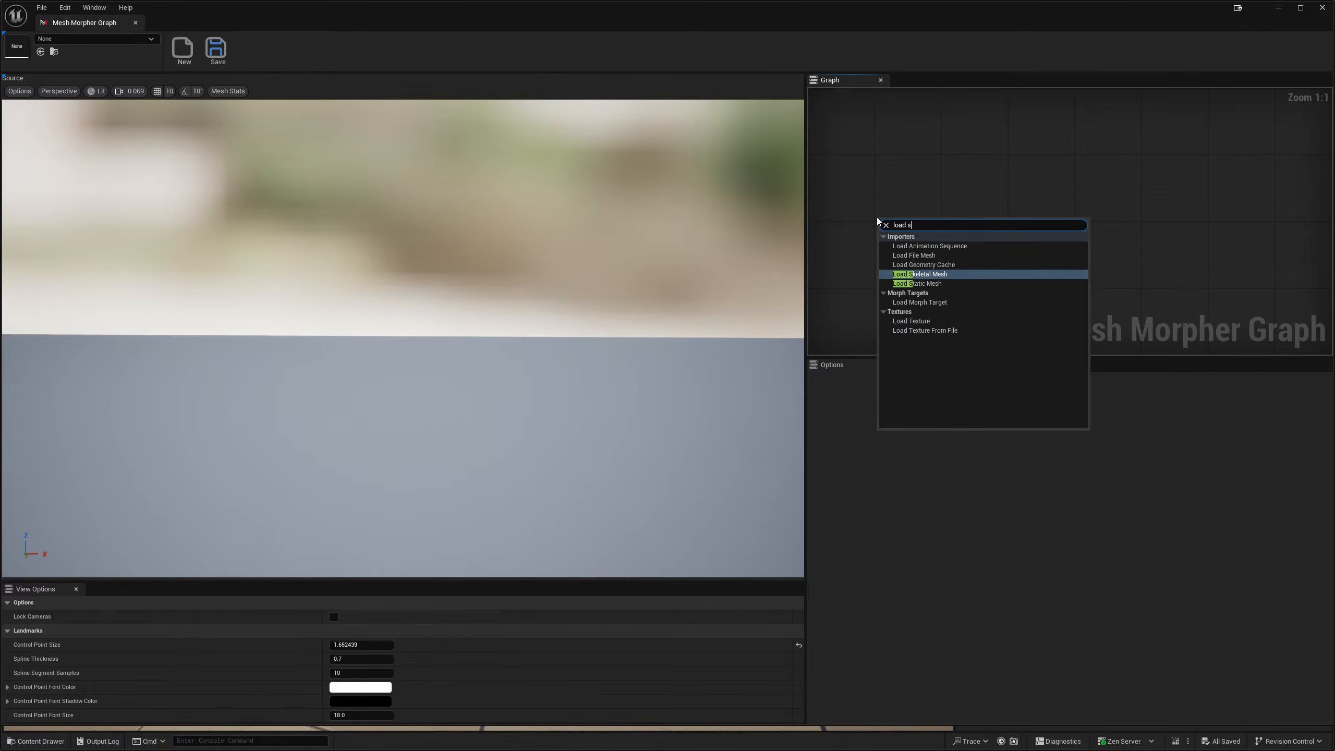
pyautogui.press('BackSpace')
pyautogui.write('f')
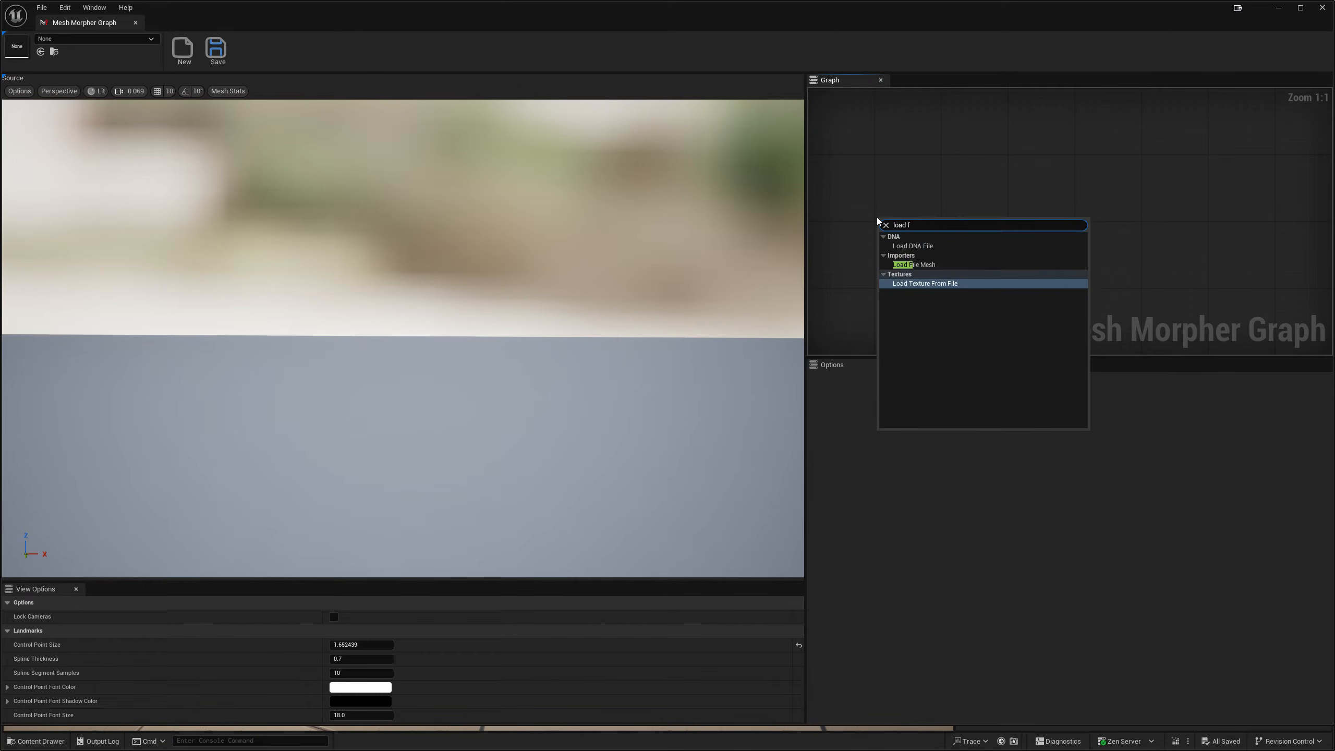
pyautogui.click(937, 265)
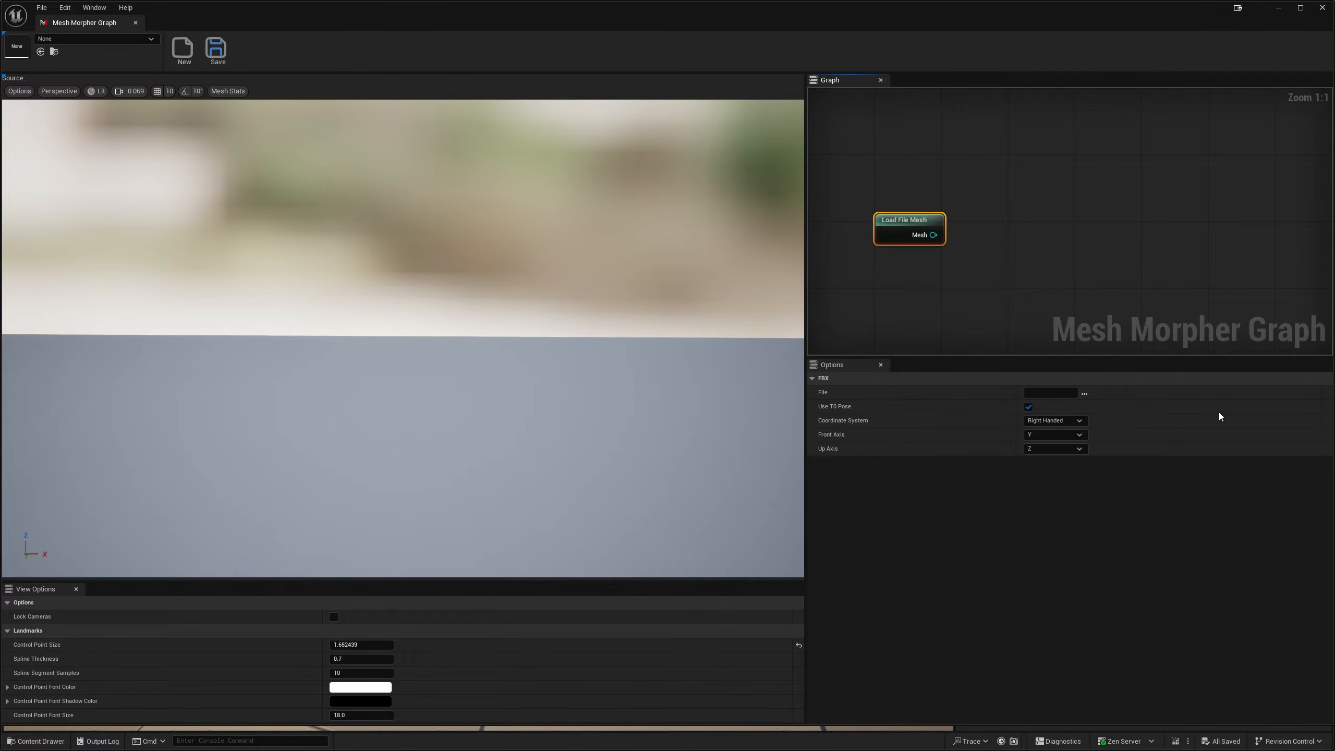
# - Load Aaron.Fbx from the CC5 Test folder into the Load File Mesh node and move the node lower in the graph
pyautogui.click(1084, 393)
pyautogui.doubleClick(185, 142)
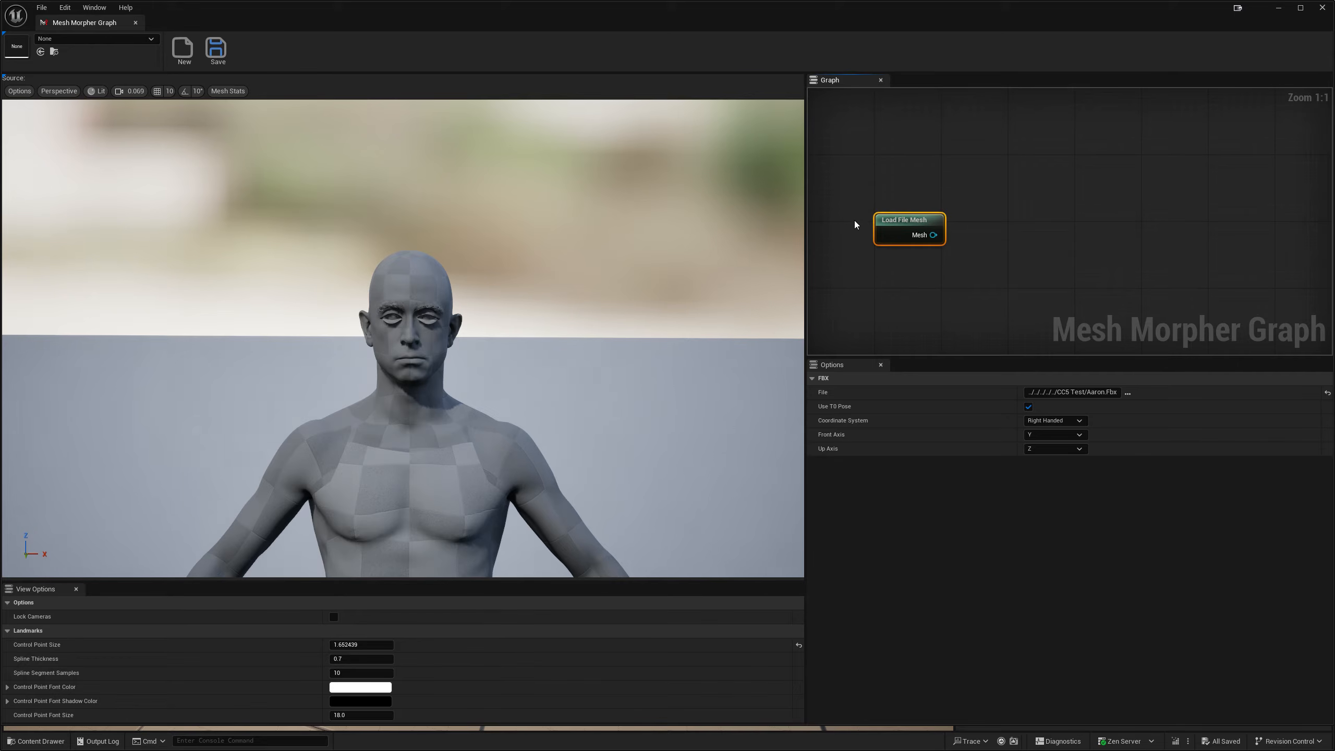
pyautogui.moveTo(899, 220); pyautogui.dragTo(890, 278)
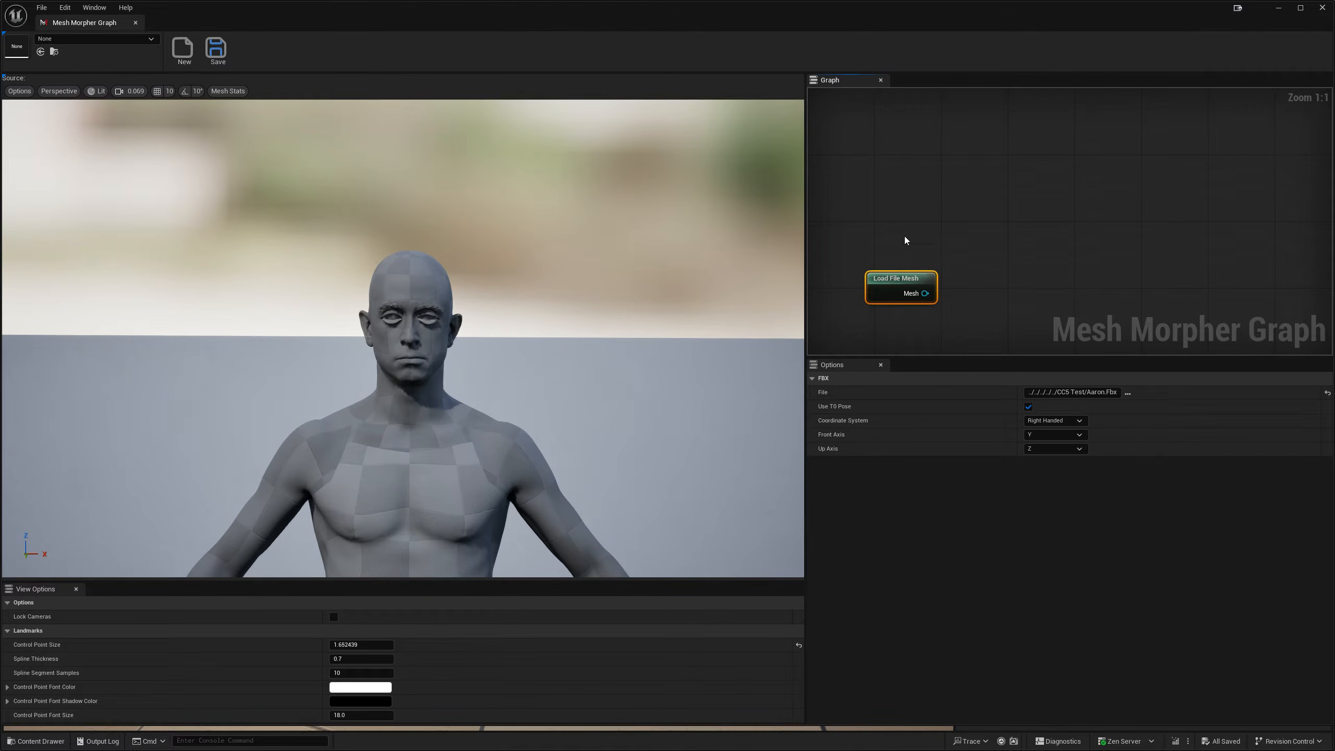
# - Add a Load Static Mesh node above the Load File Mesh node and set its static mesh to head_lod0_mesh
pyautogui.rightClick(880, 204)
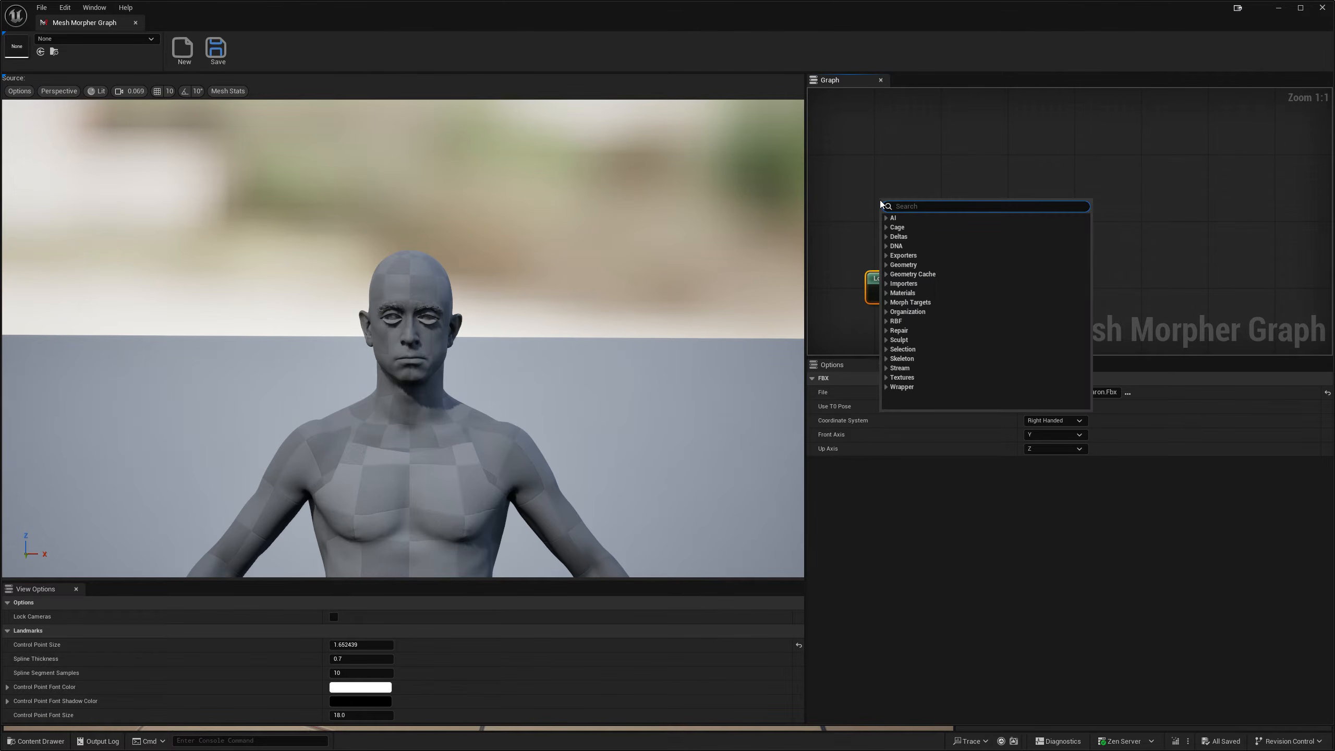
pyautogui.write('load')
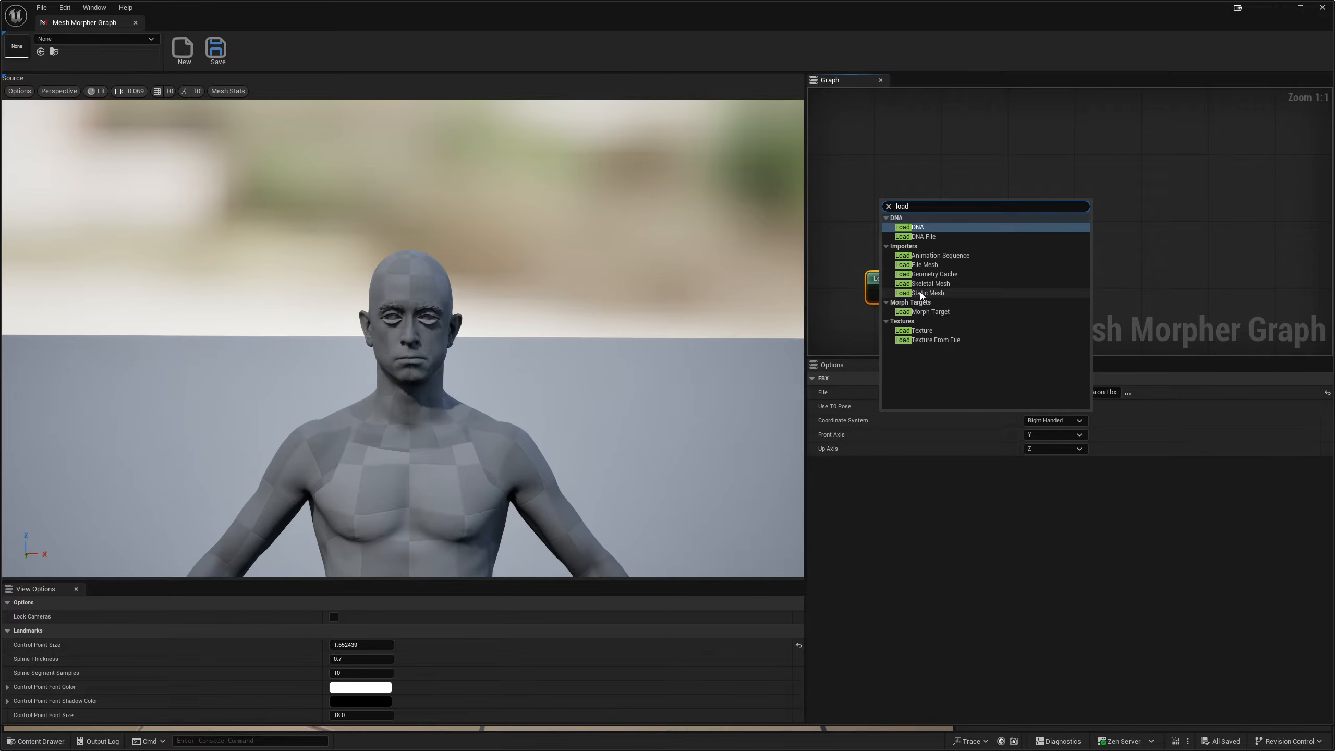
pyautogui.click(919, 292)
pyautogui.moveTo(896, 214); pyautogui.dragTo(886, 208)
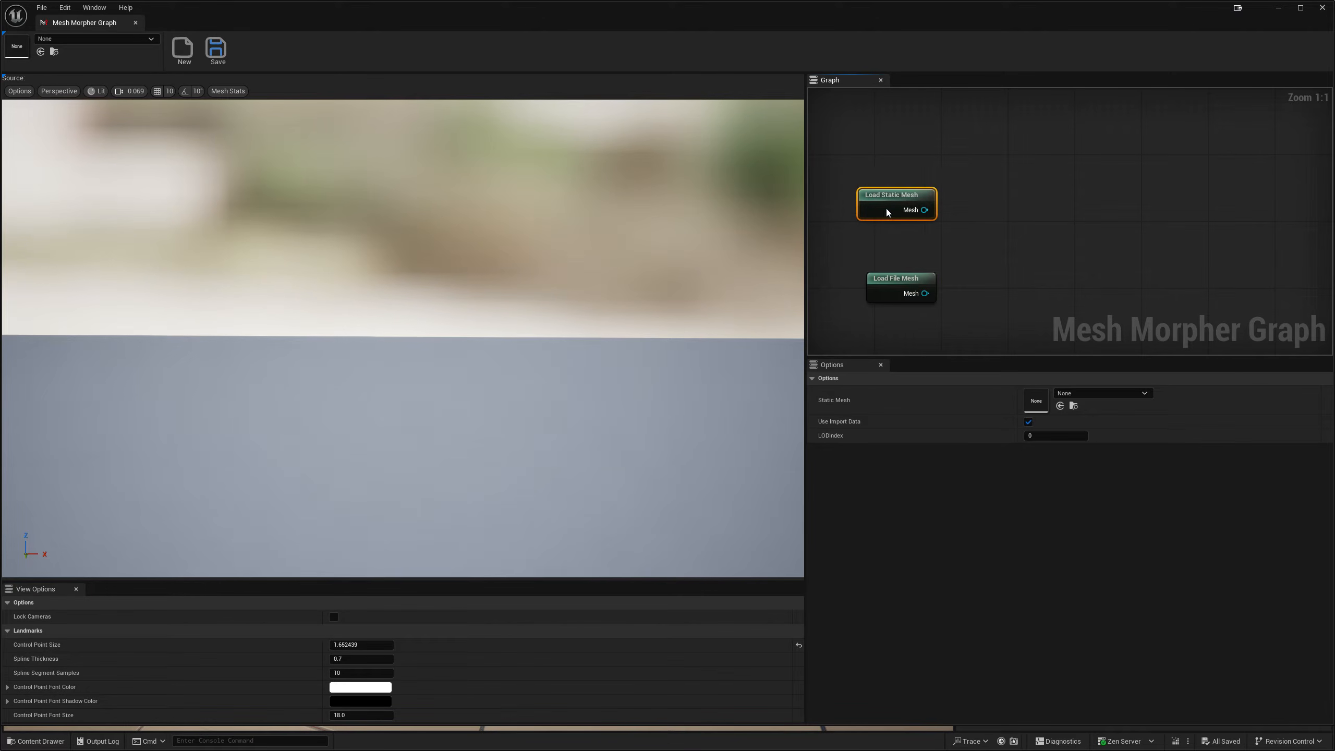
pyautogui.click(1100, 391)
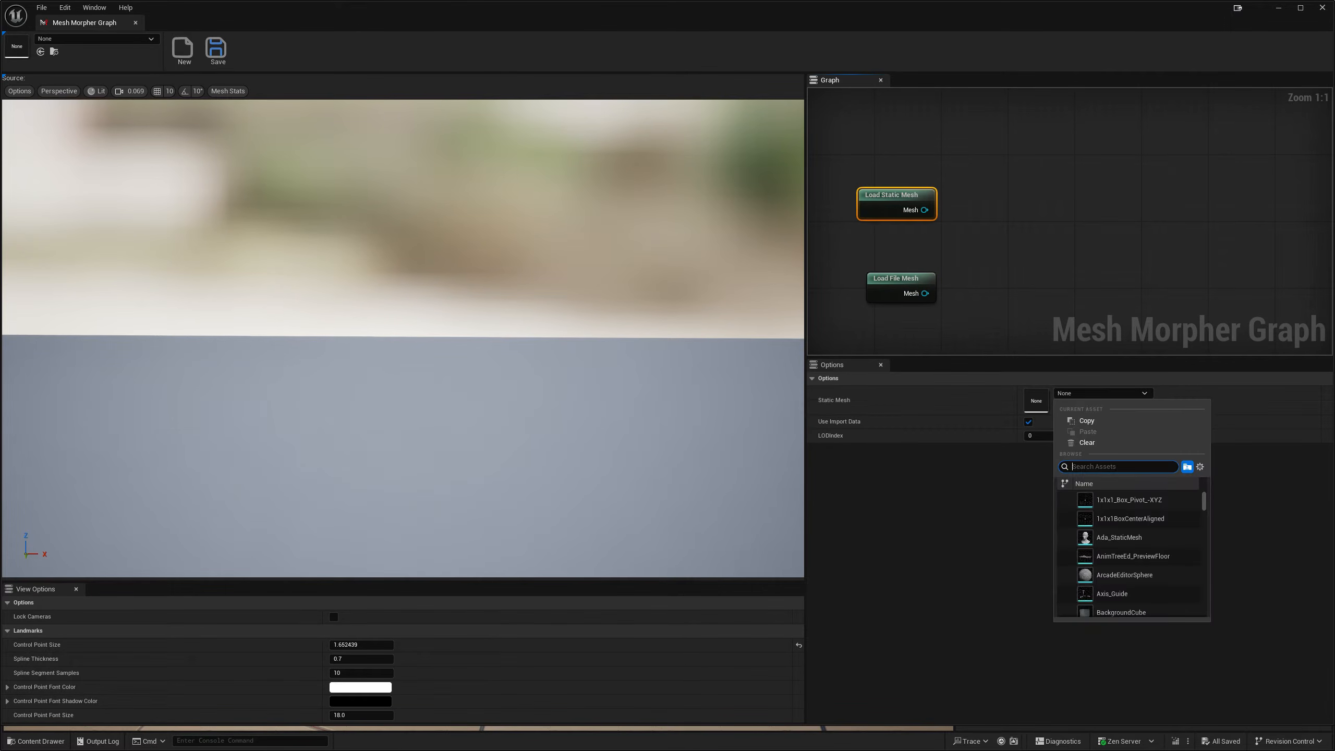
pyautogui.write('male')
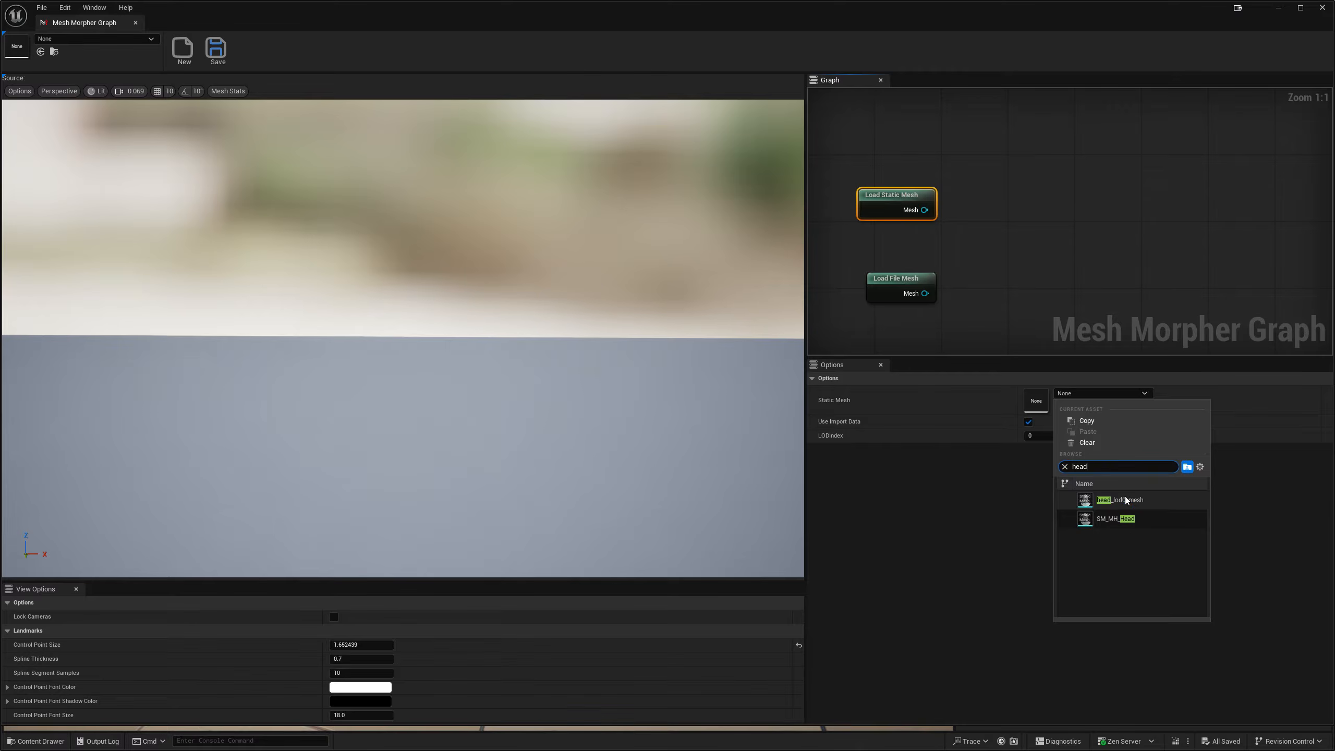
pyautogui.click(1126, 501)
pyautogui.moveTo(875, 202); pyautogui.dragTo(884, 135)
# - Add a second Load Static Mesh node below the first, set its static mesh to body, and align the two nodes
pyautogui.rightClick(876, 194)
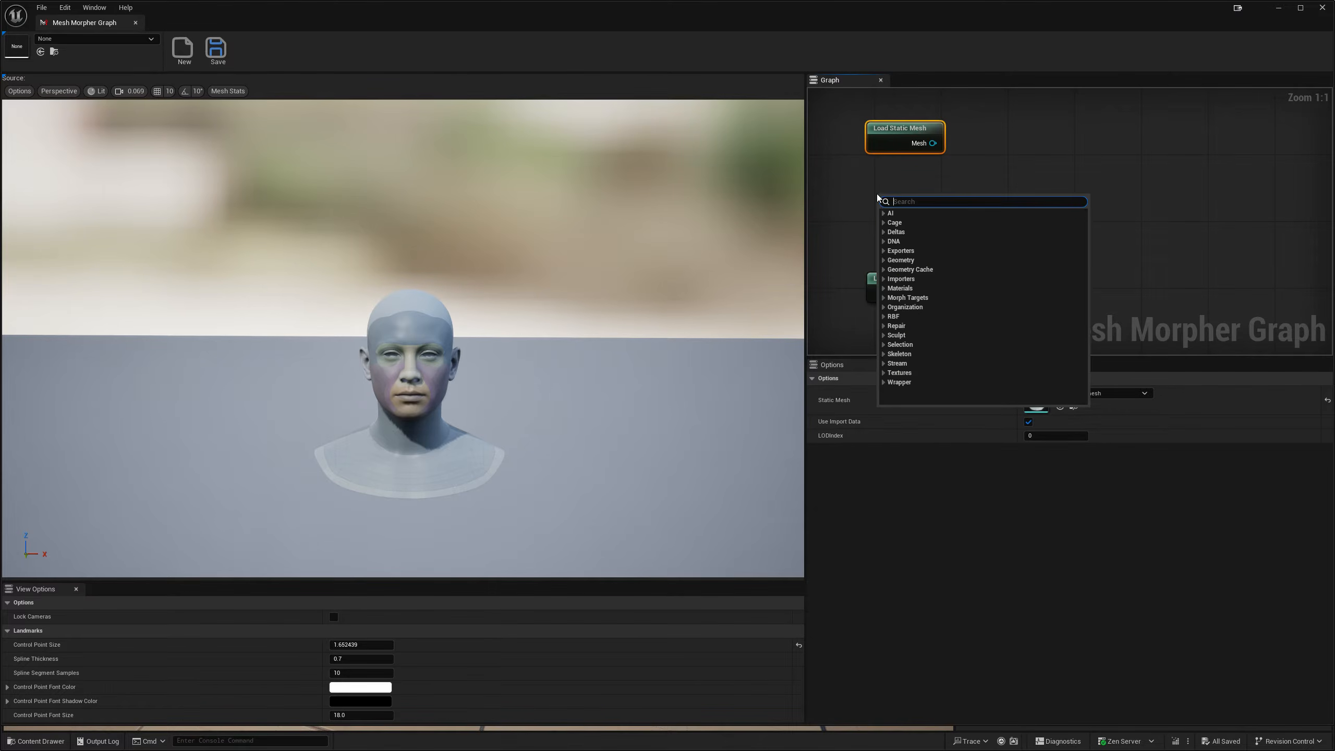
pyautogui.write('load b')
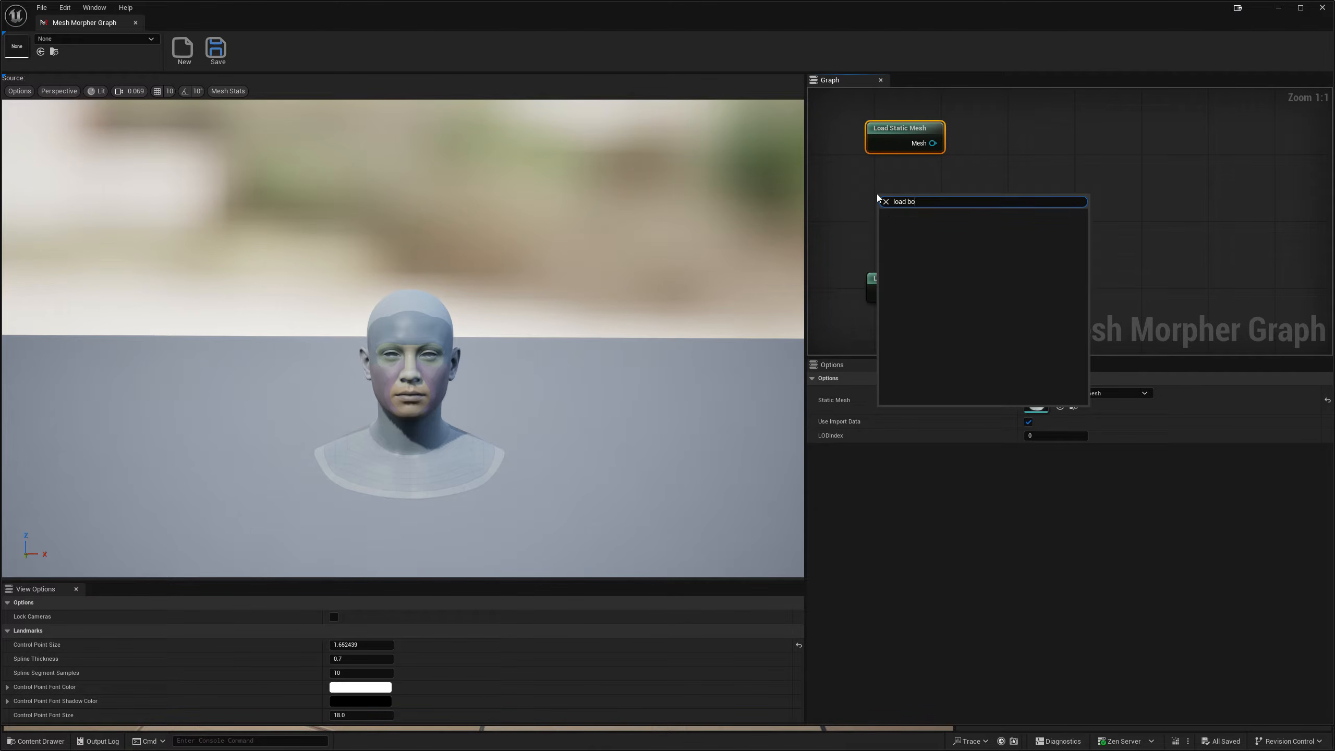
pyautogui.press('BackSpace')
pyautogui.write('st')
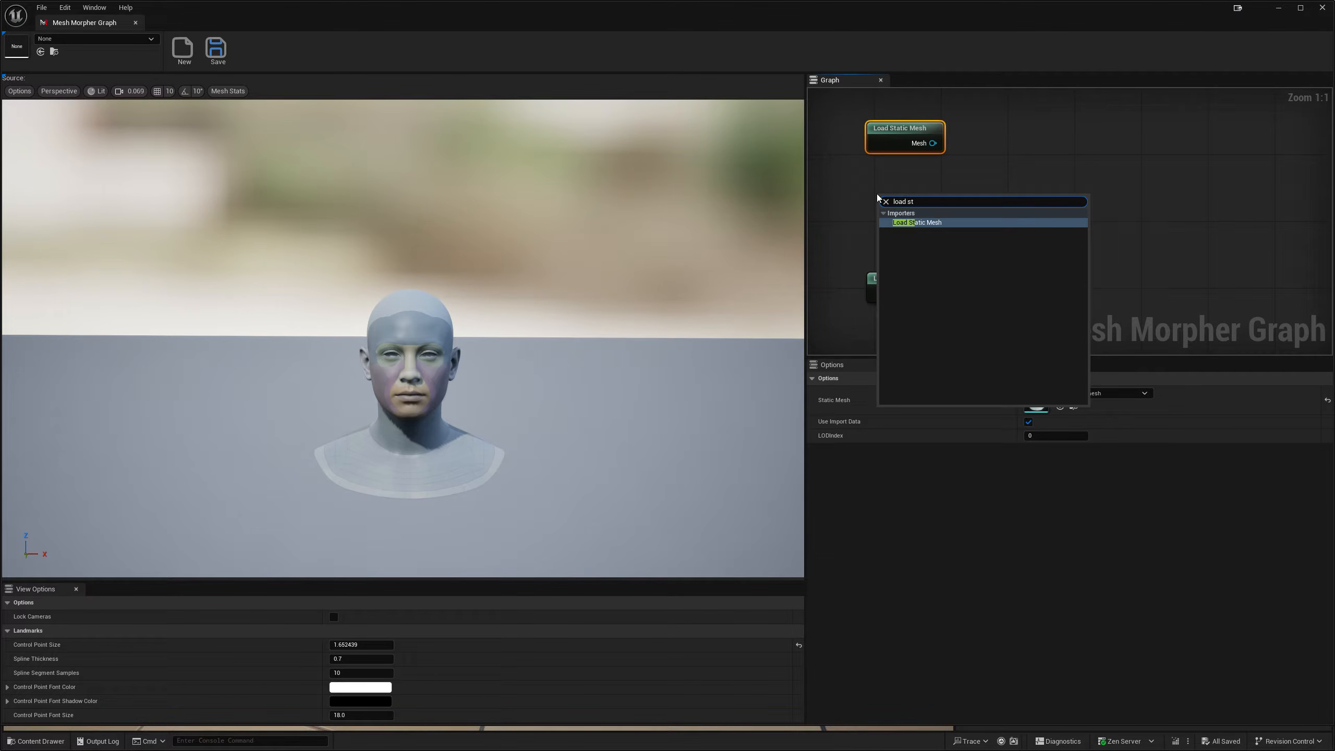
pyautogui.click(930, 224)
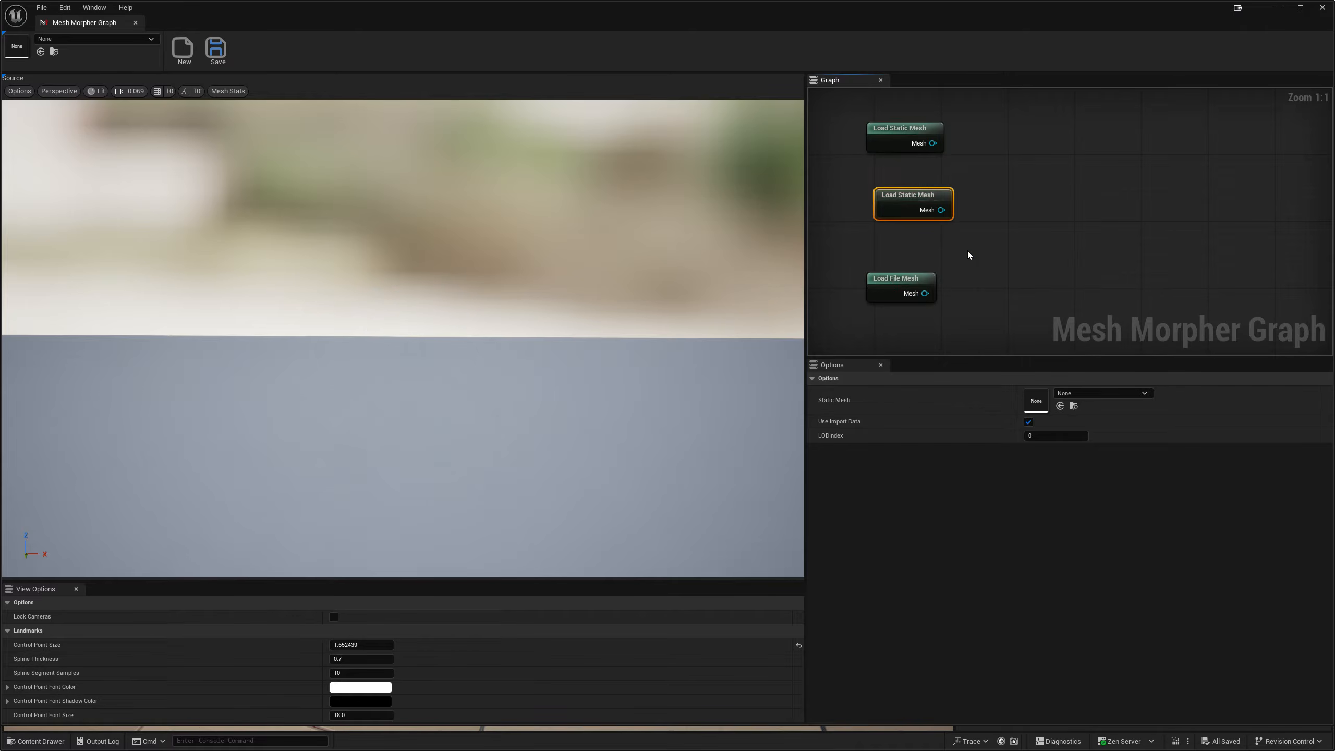
pyautogui.click(1075, 393)
pyautogui.write('body')
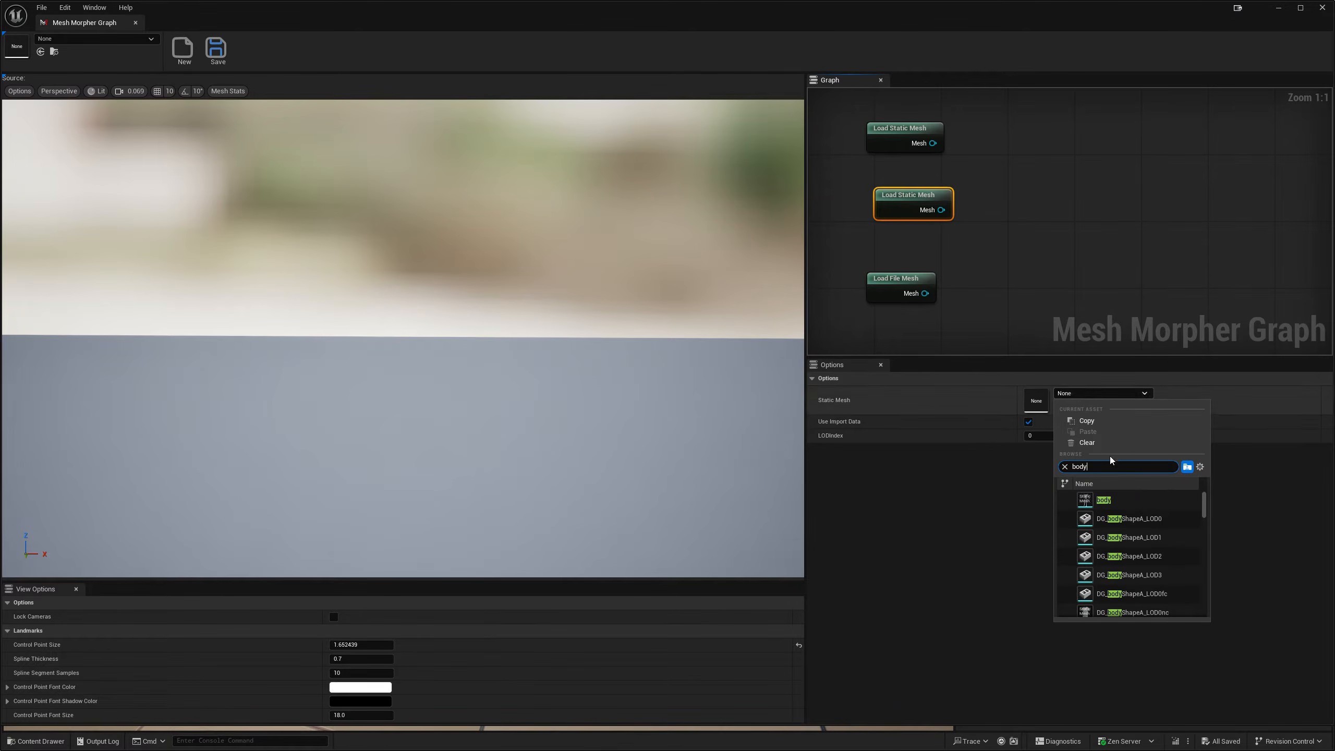
pyautogui.click(1106, 500)
pyautogui.moveTo(468, 472); pyautogui.dragTo(575, 415, button='right')
pyautogui.moveTo(903, 189); pyautogui.dragTo(895, 204)
# - Append the body mesh to the head mesh with an Append Geometry node, using None as the Append Weights Method
pyautogui.rightClick(986, 183)
pyautogui.write('appe')
pyautogui.press('Return')
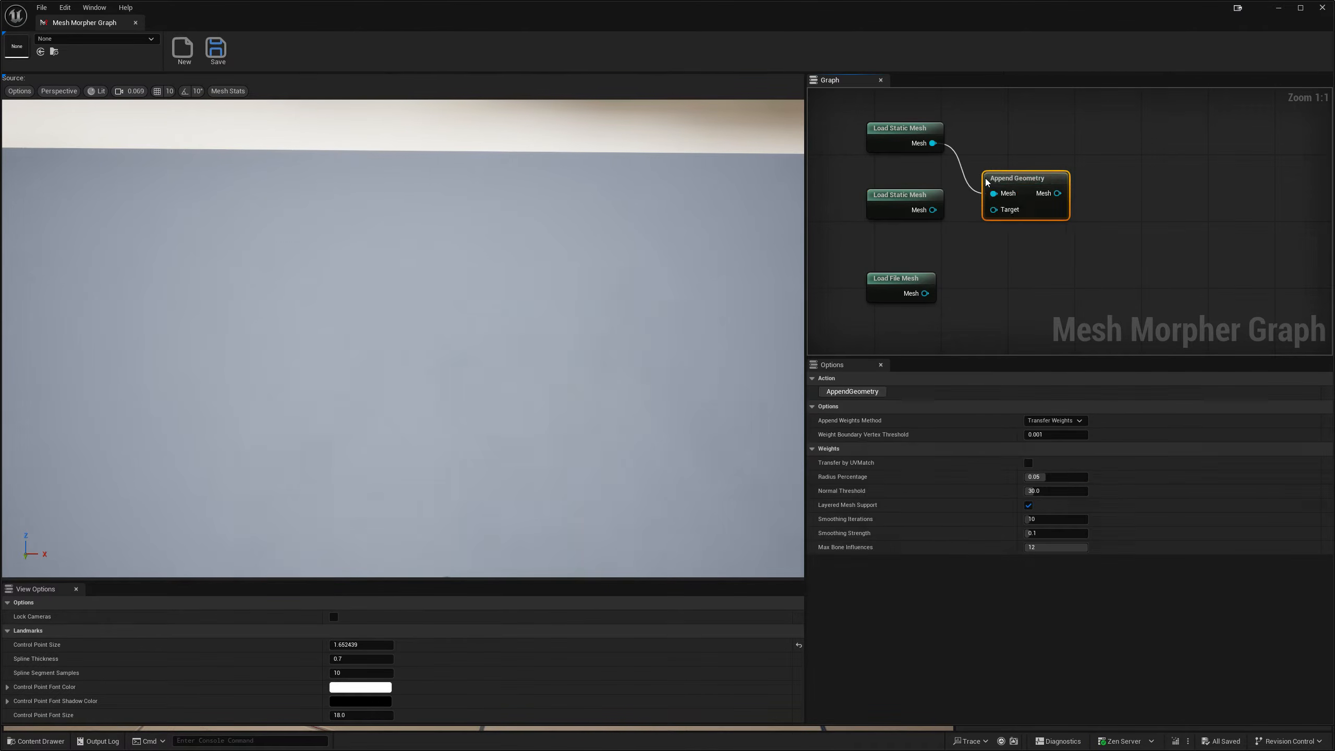
pyautogui.moveTo(932, 210); pyautogui.dragTo(1008, 157)
pyautogui.click(1057, 421)
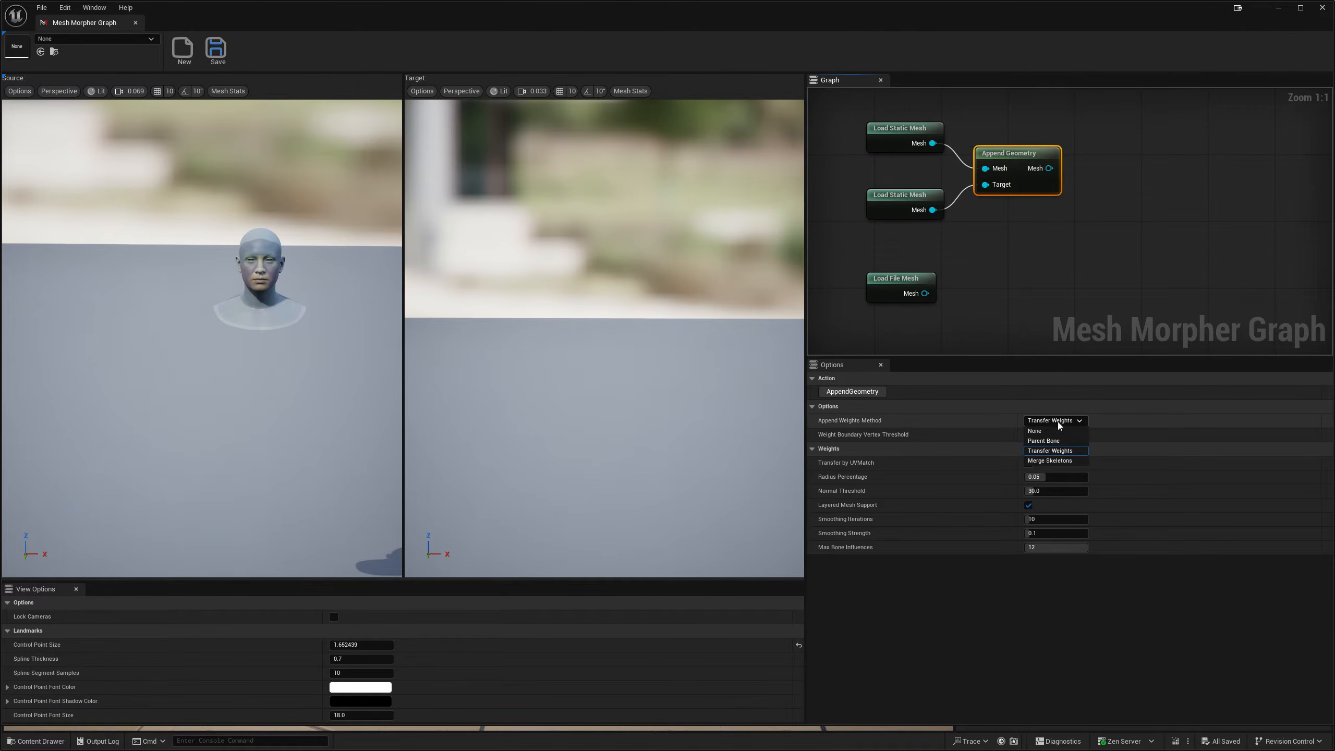
pyautogui.click(1043, 432)
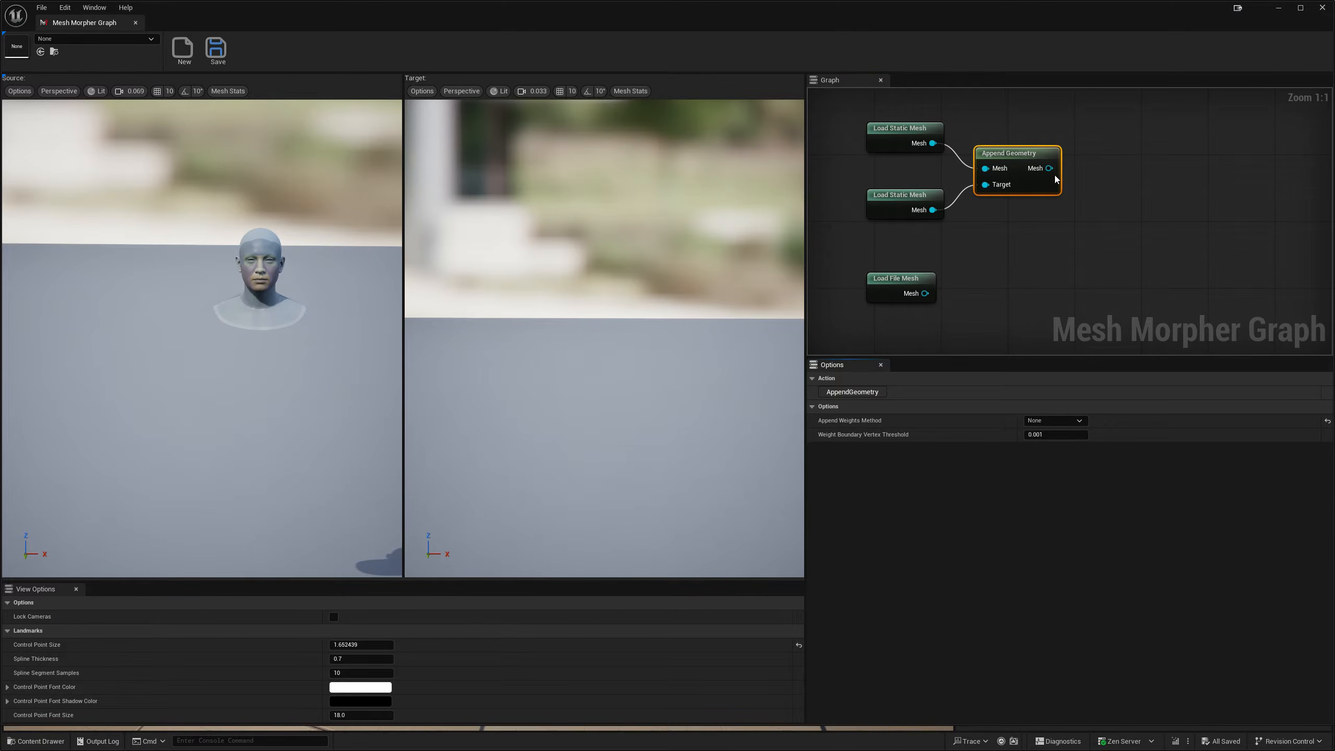
# - Add a Weld node after Append Geometry and set its Merge Vertex Tolerance to 0.005
pyautogui.rightClick(1097, 168)
pyautogui.write('we')
pyautogui.press('Escape')
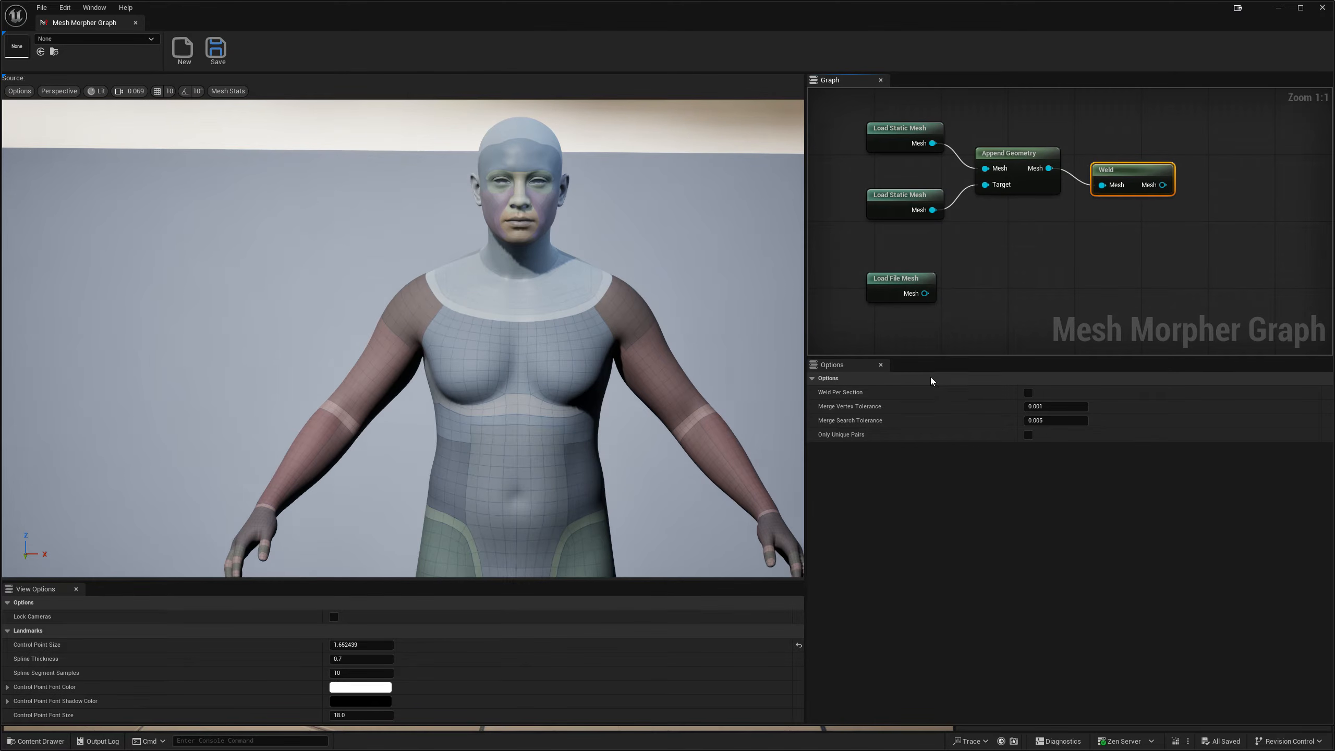
pyautogui.click(1050, 405)
pyautogui.click(1062, 403)
pyautogui.write('5')
# - Add a Select node connected to the Load File Mesh output and line it up beside that node
pyautogui.moveTo(1181, 176); pyautogui.dragTo(1080, 239, button='right')
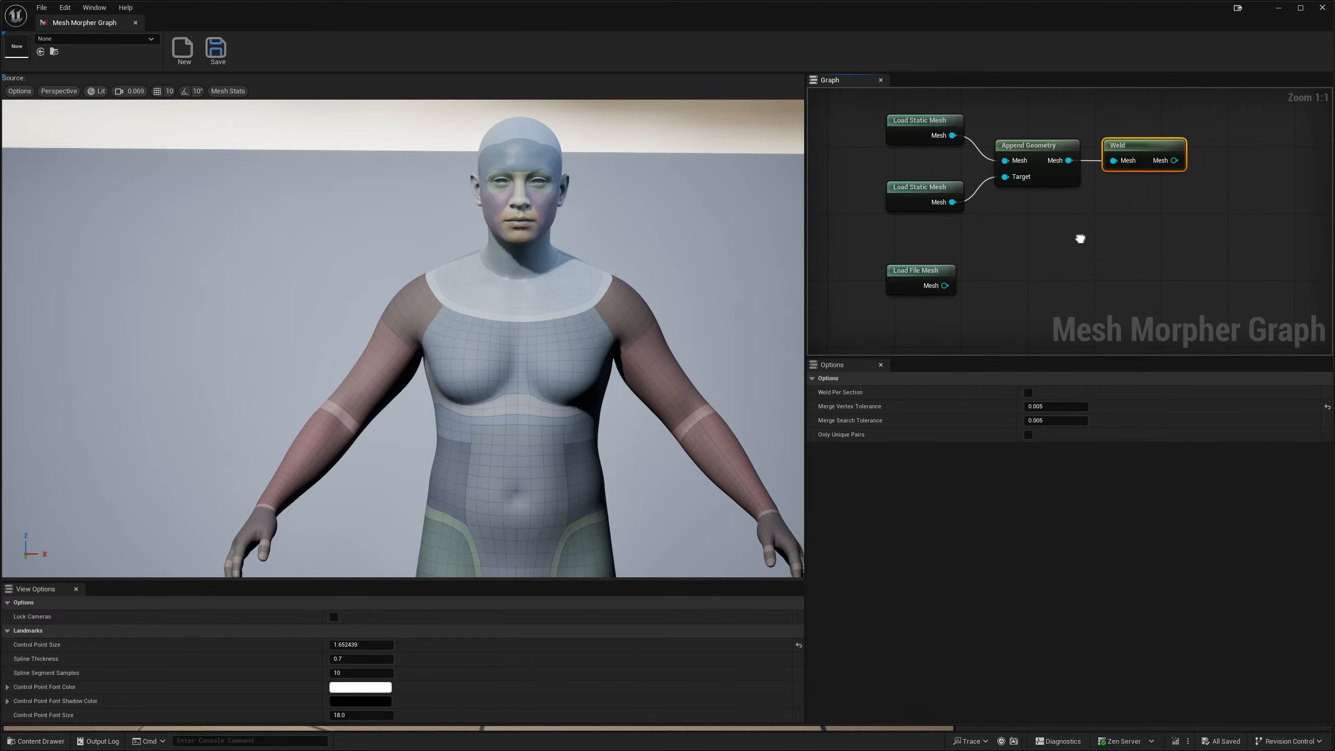
pyautogui.click(919, 269)
pyautogui.moveTo(944, 285); pyautogui.dragTo(1013, 291)
pyautogui.write('sele')
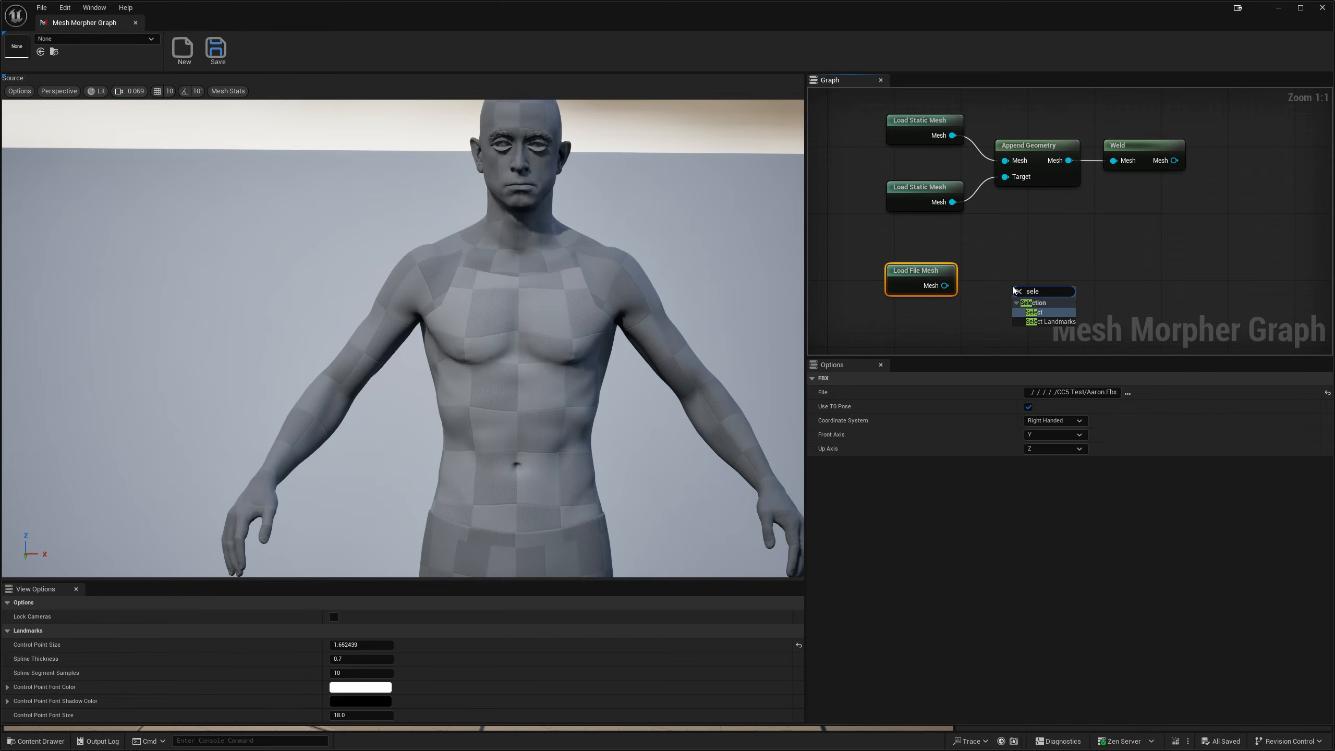
pyautogui.press('Return')
pyautogui.moveTo(1031, 284); pyautogui.dragTo(1018, 268)
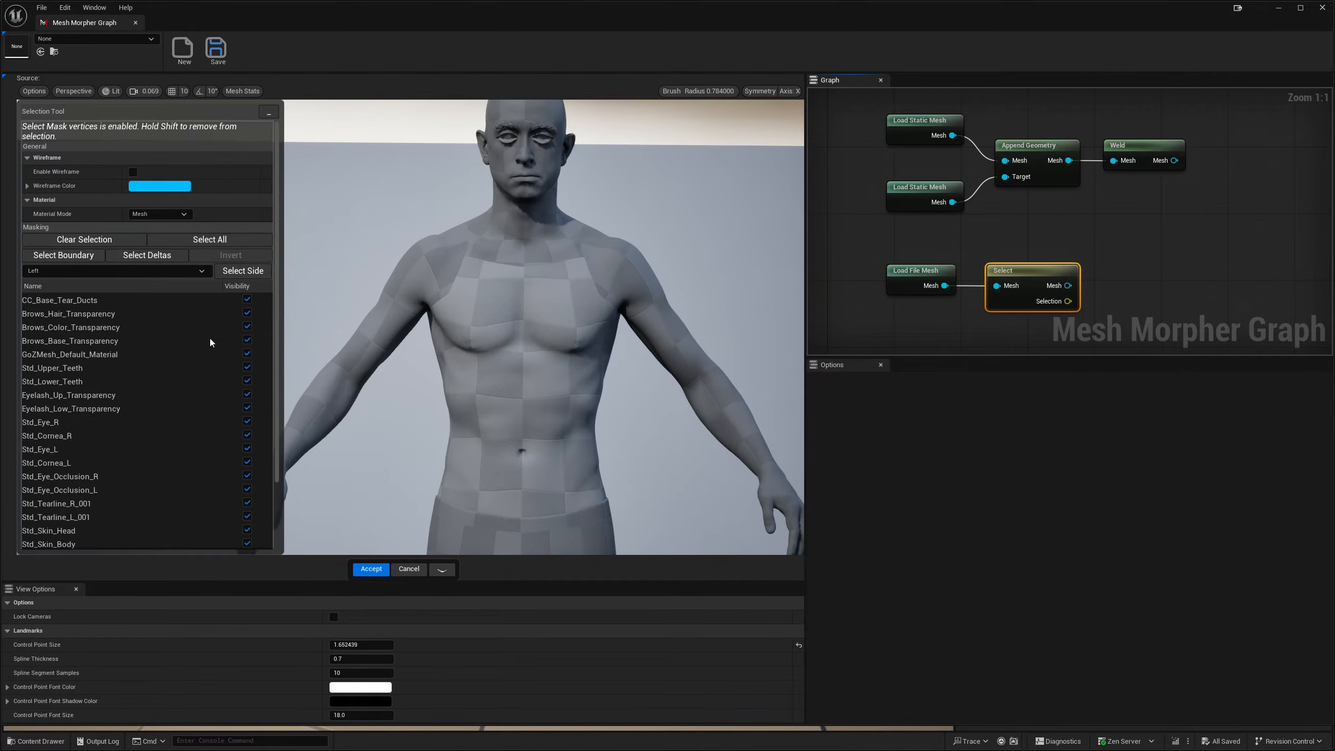
# - Select the Std_Skin_Head, Std_Skin_Body, Std_Skin_Arm, Std_Skin_Leg and Std_Nails sections of the character mesh and accept the selection
pyautogui.scroll(-4, 127, 356)
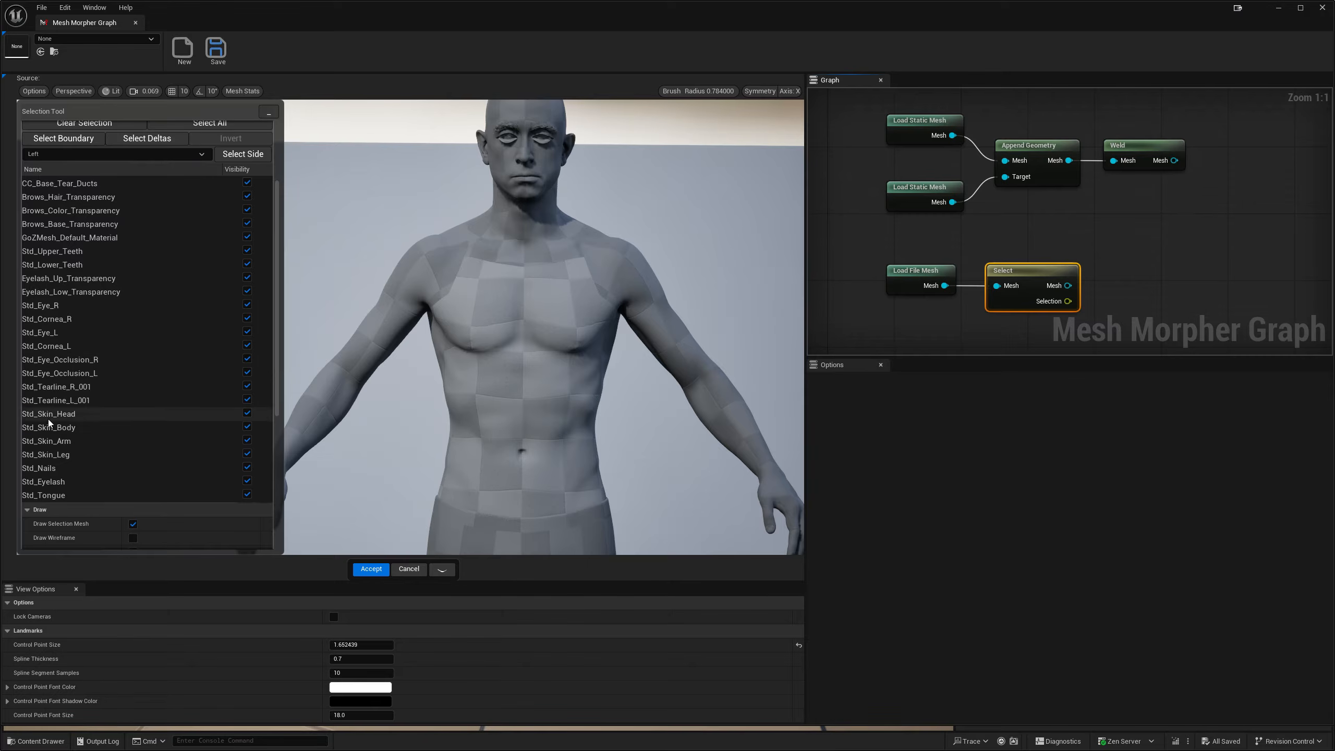
pyautogui.click(94, 414)
pyautogui.keyDown('ctrl'); pyautogui.click(81, 427); pyautogui.keyUp('ctrl')
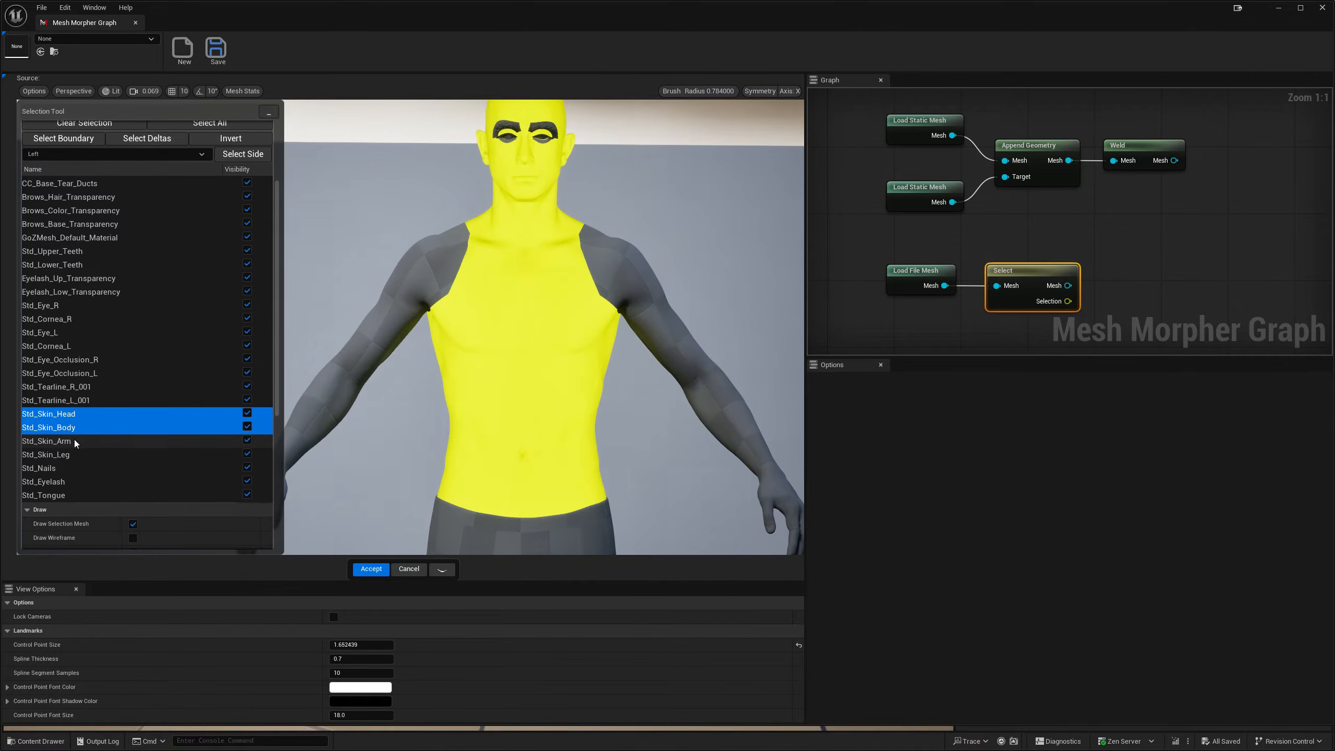
pyautogui.keyDown('ctrl'); pyautogui.click(68, 440); pyautogui.keyUp('ctrl')
pyautogui.keyDown('ctrl'); pyautogui.click(59, 455); pyautogui.keyUp('ctrl')
pyautogui.keyDown('ctrl'); pyautogui.click(47, 468); pyautogui.keyUp('ctrl')
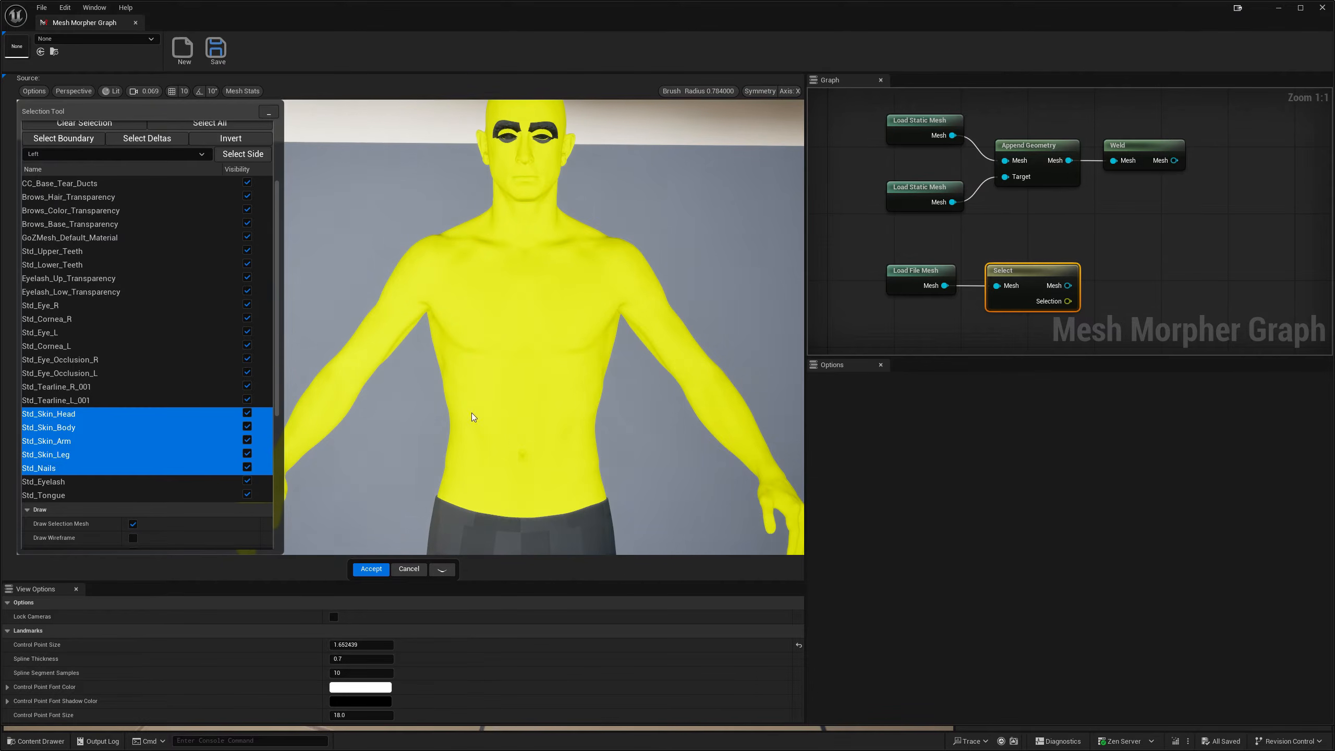
pyautogui.scroll(-3, 290, 439)
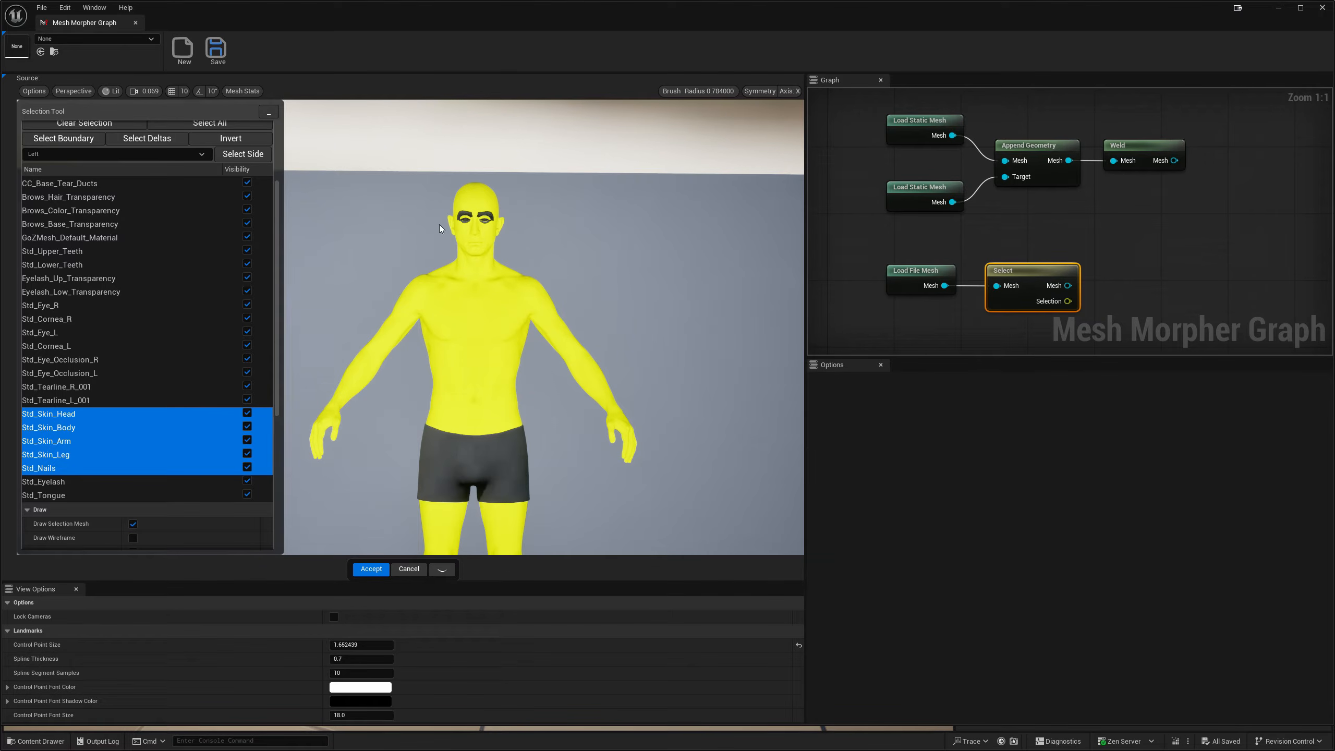
pyautogui.scroll(-5, 140, 360)
pyautogui.scroll(6, 146, 357)
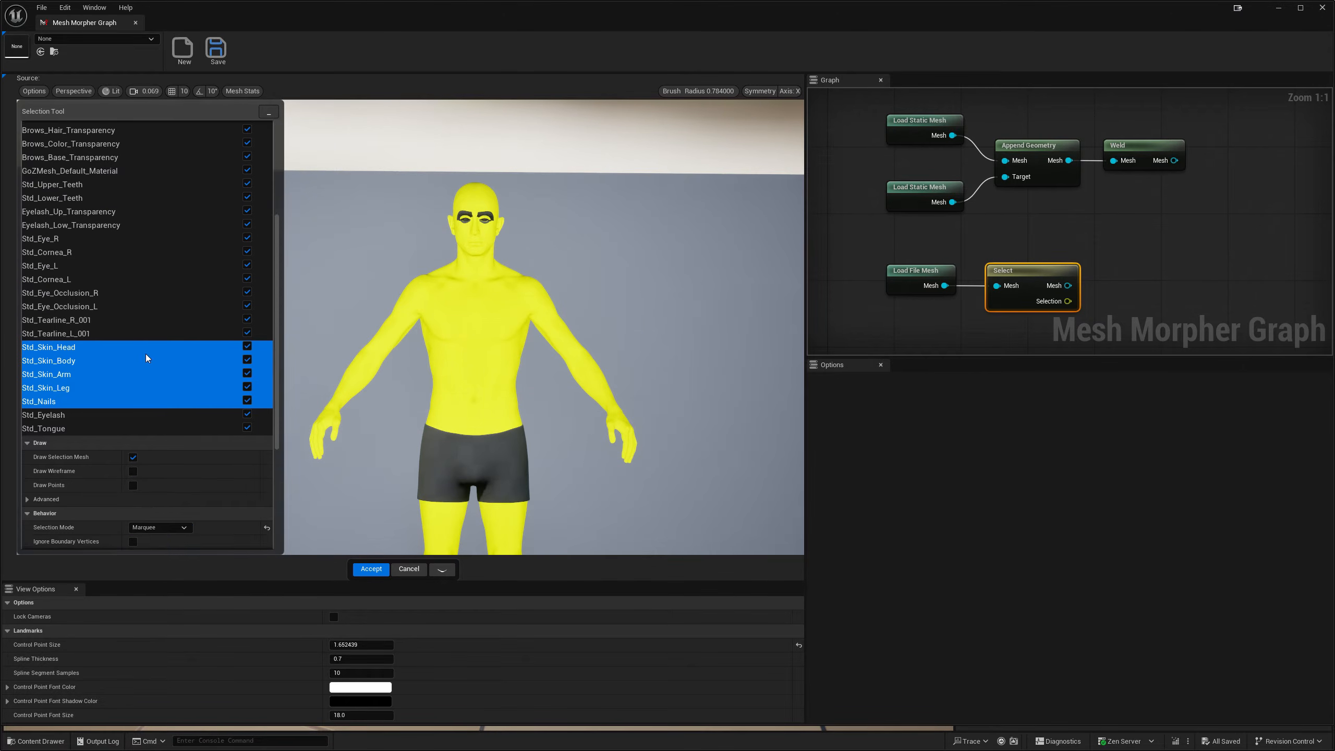
pyautogui.click(366, 572)
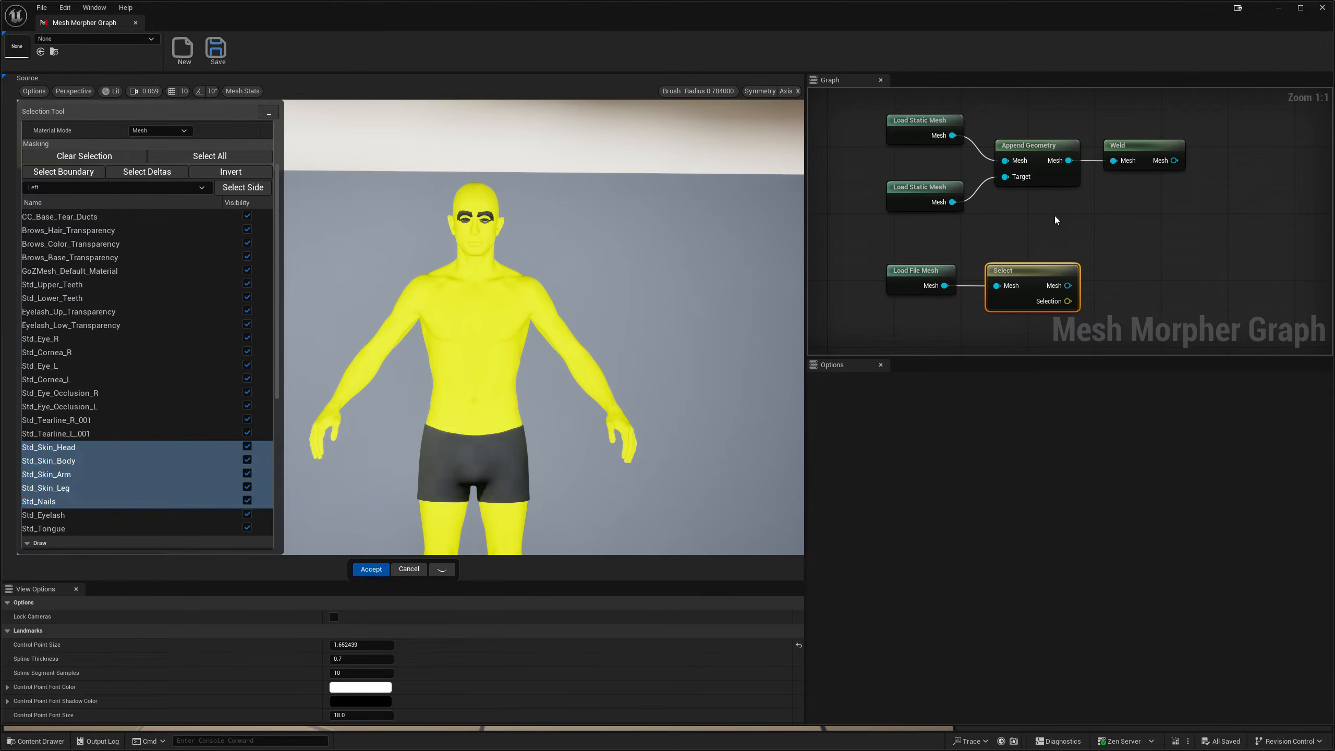
# - Move the Load File Mesh and Select nodes together to beneath the Append Geometry and Weld nodes
pyautogui.moveTo(1078, 215); pyautogui.dragTo(962, 270, button='right')
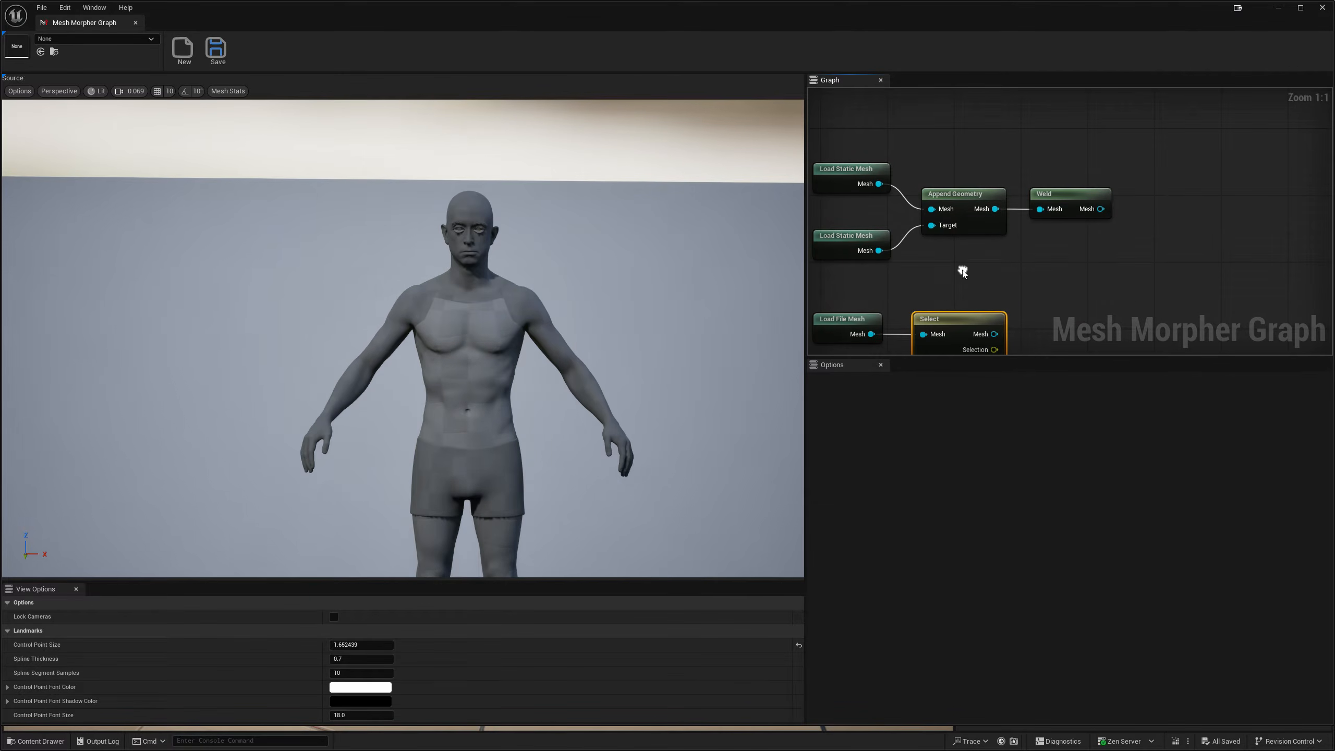
pyautogui.moveTo(960, 331); pyautogui.dragTo(1073, 282)
pyautogui.moveTo(1154, 275); pyautogui.dragTo(1037, 267, button='right')
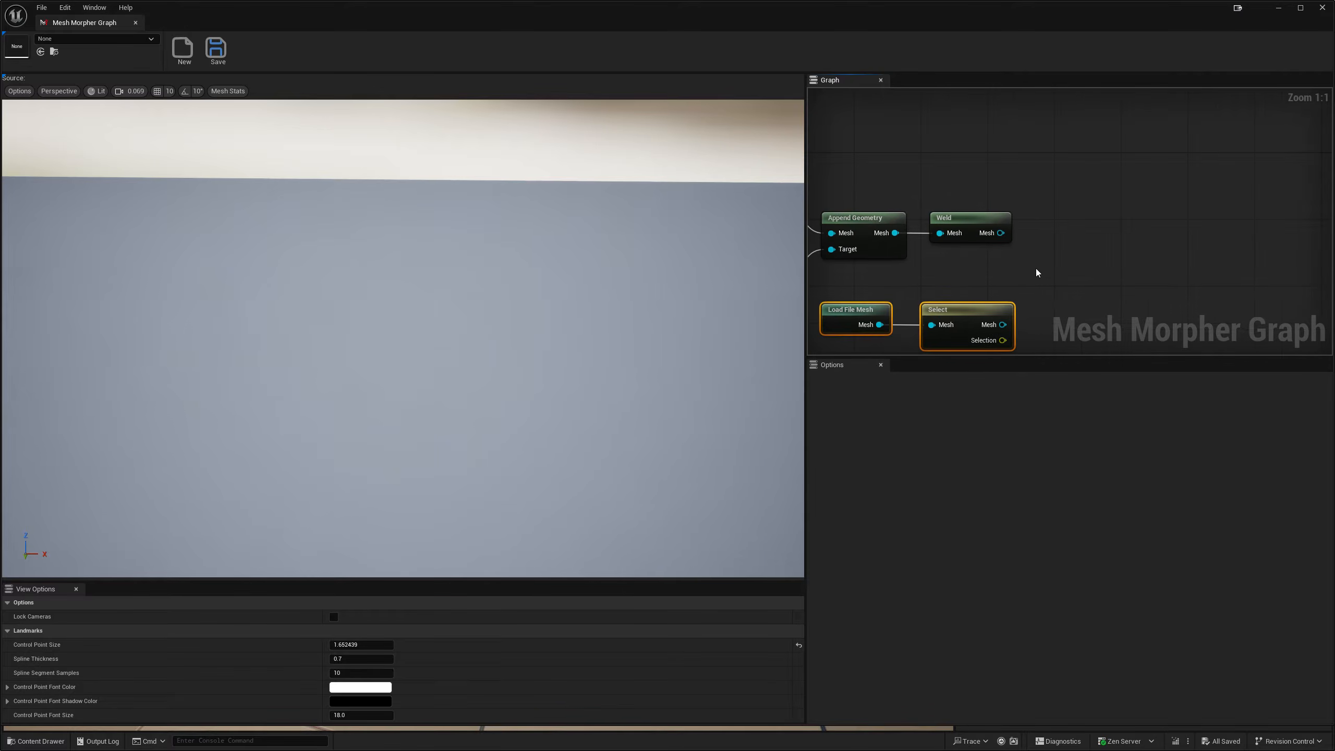
# - Add a Select Landmarks node with the Weld output as its Mesh and the Select node's mesh as its Target
pyautogui.moveTo(1000, 233); pyautogui.dragTo(1082, 261)
pyautogui.write('smooth')
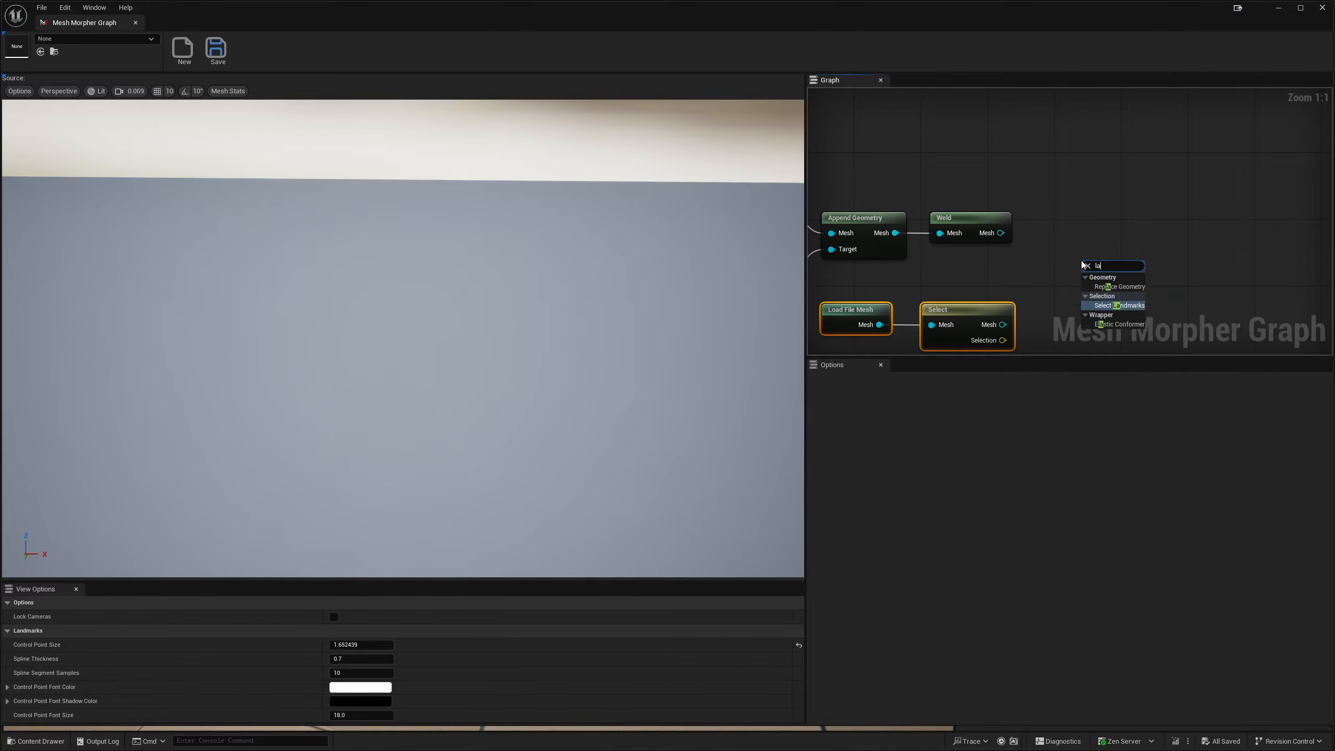
pyautogui.press('Return')
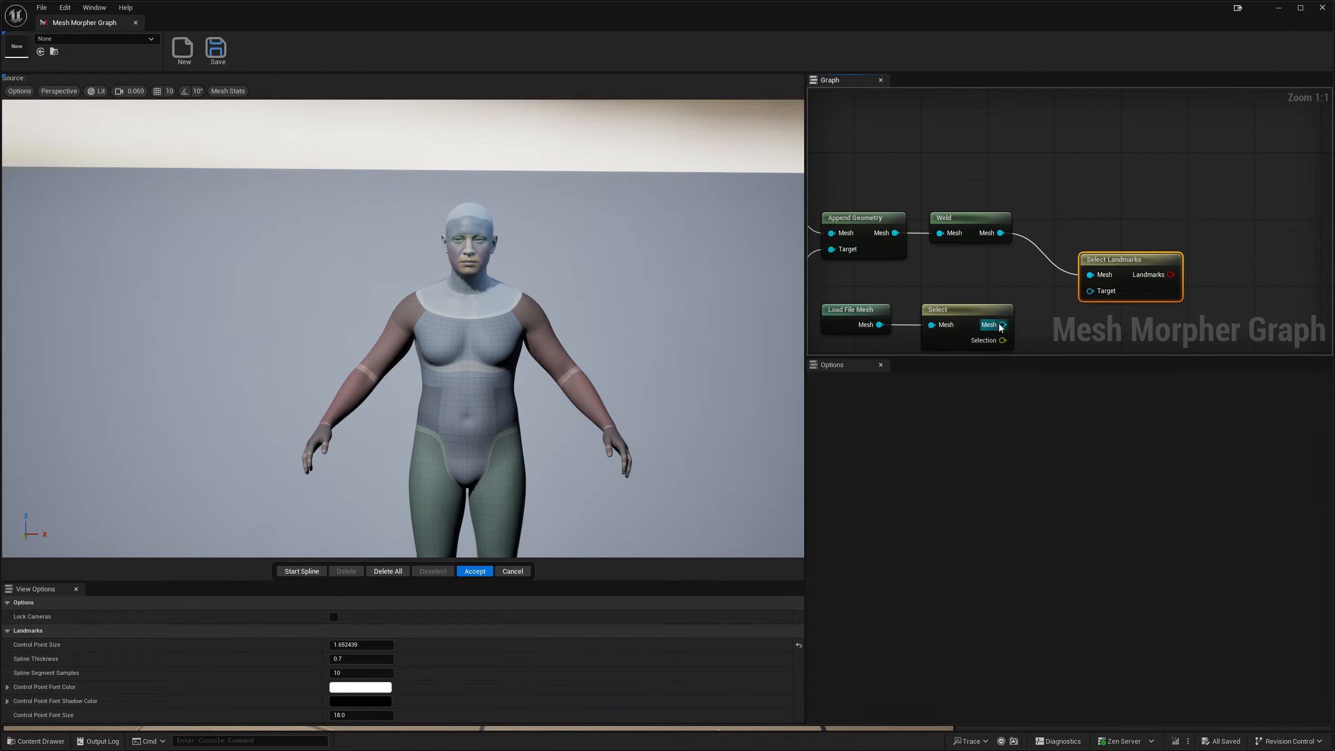
pyautogui.moveTo(962, 243); pyautogui.dragTo(1090, 224, button='right')
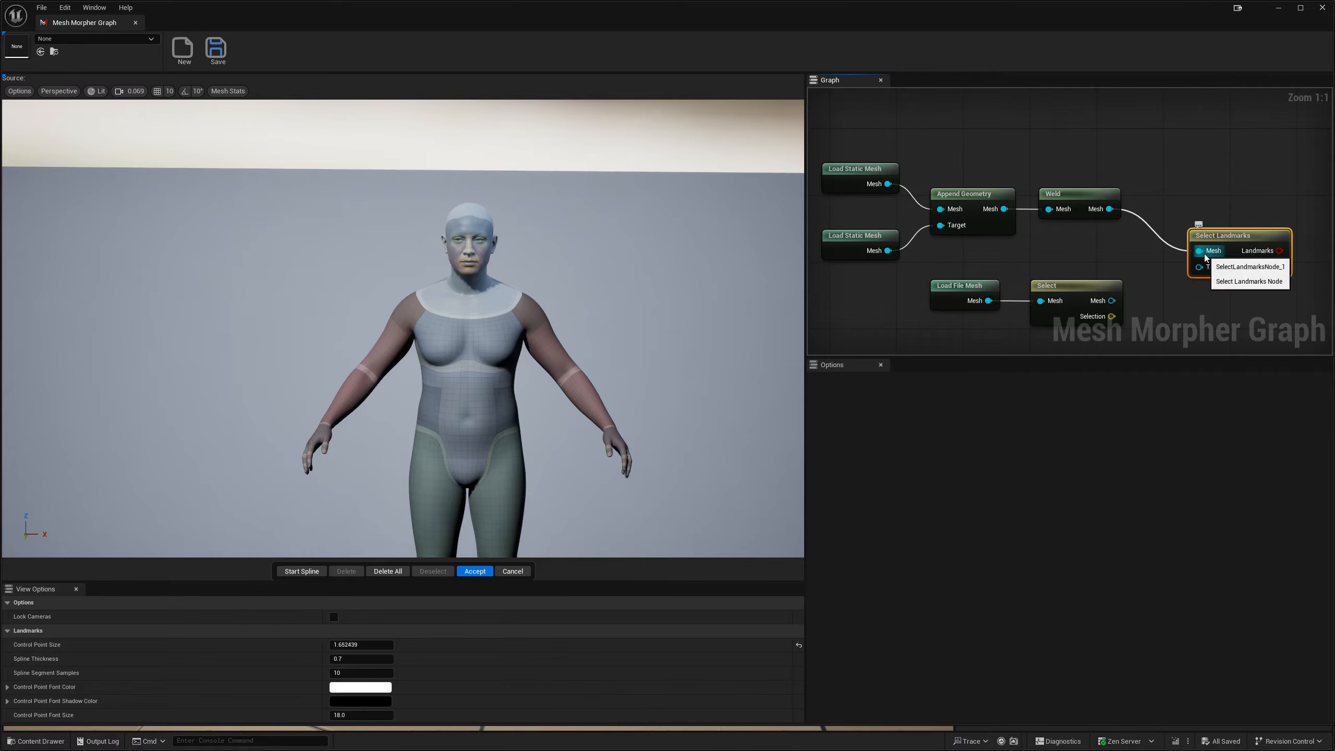
pyautogui.moveTo(1110, 300); pyautogui.dragTo(1197, 271)
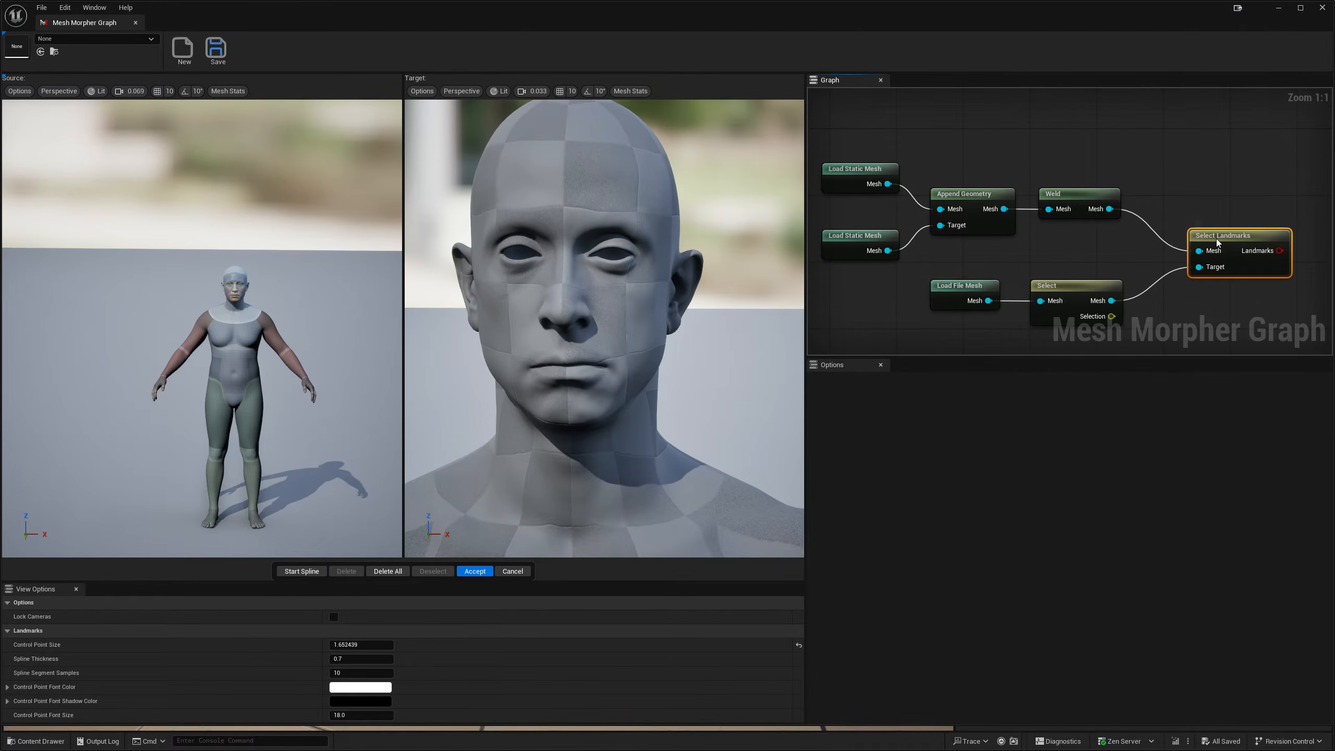
# - Frame the source and target heads in matching close-up views, trying Lock Cameras on and off
pyautogui.press('w')
pyautogui.moveTo(257, 296); pyautogui.dragTo(298, 297, button='right')
pyautogui.scroll(2, 201, 291)
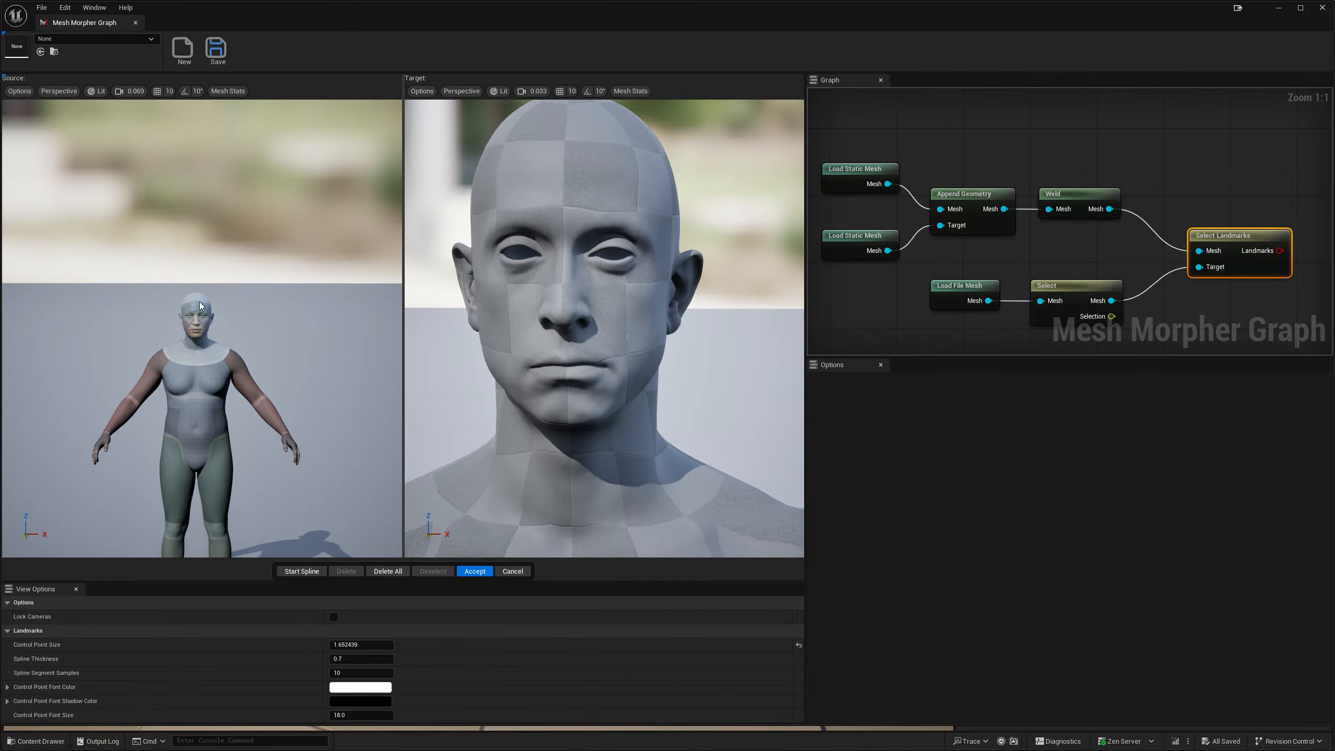
pyautogui.scroll(4, 199, 301)
pyautogui.scroll(5, 194, 307)
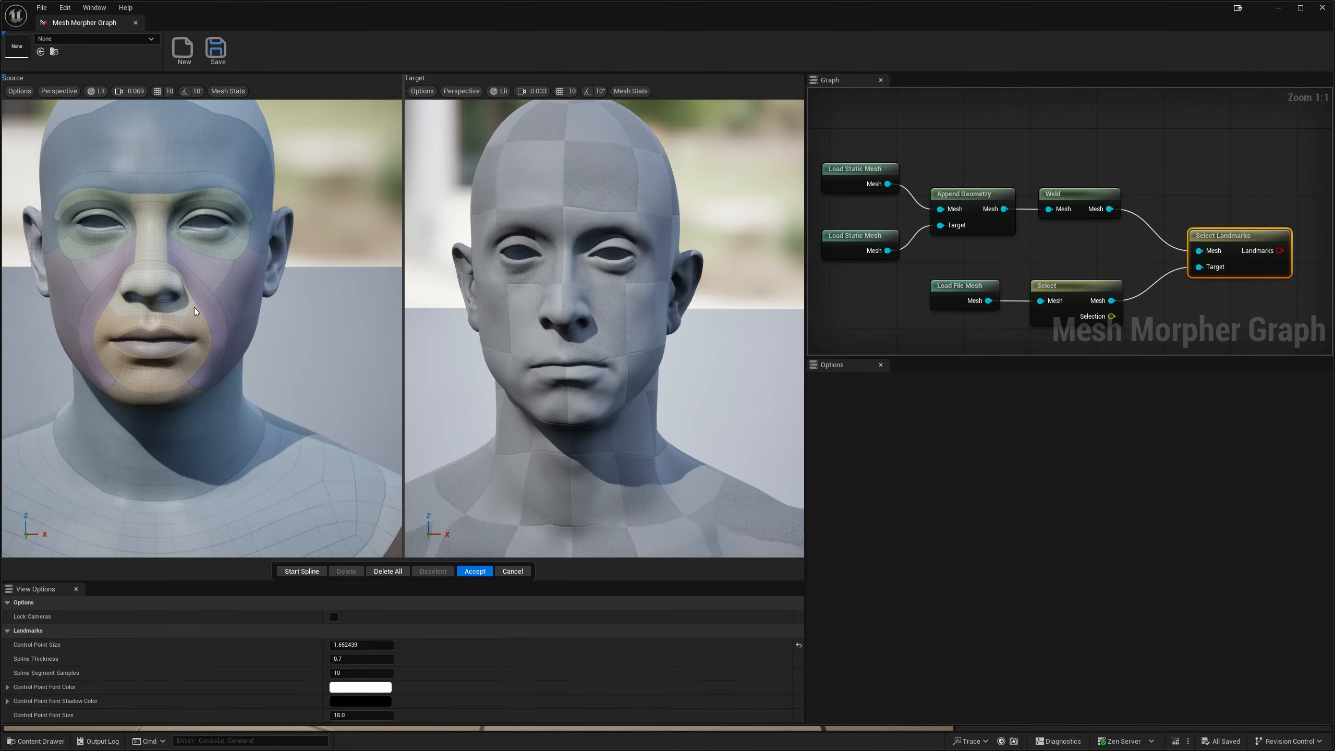
pyautogui.moveTo(194, 307); pyautogui.dragTo(162, 303, button='right')
pyautogui.moveTo(535, 302); pyautogui.dragTo(535, 290, button='right')
pyautogui.moveTo(280, 293)
pyautogui.mouseDown(button='right')
pyautogui.moveTo(294, 287)
pyautogui.moveTo(280, 293)
pyautogui.mouseUp(button='right')
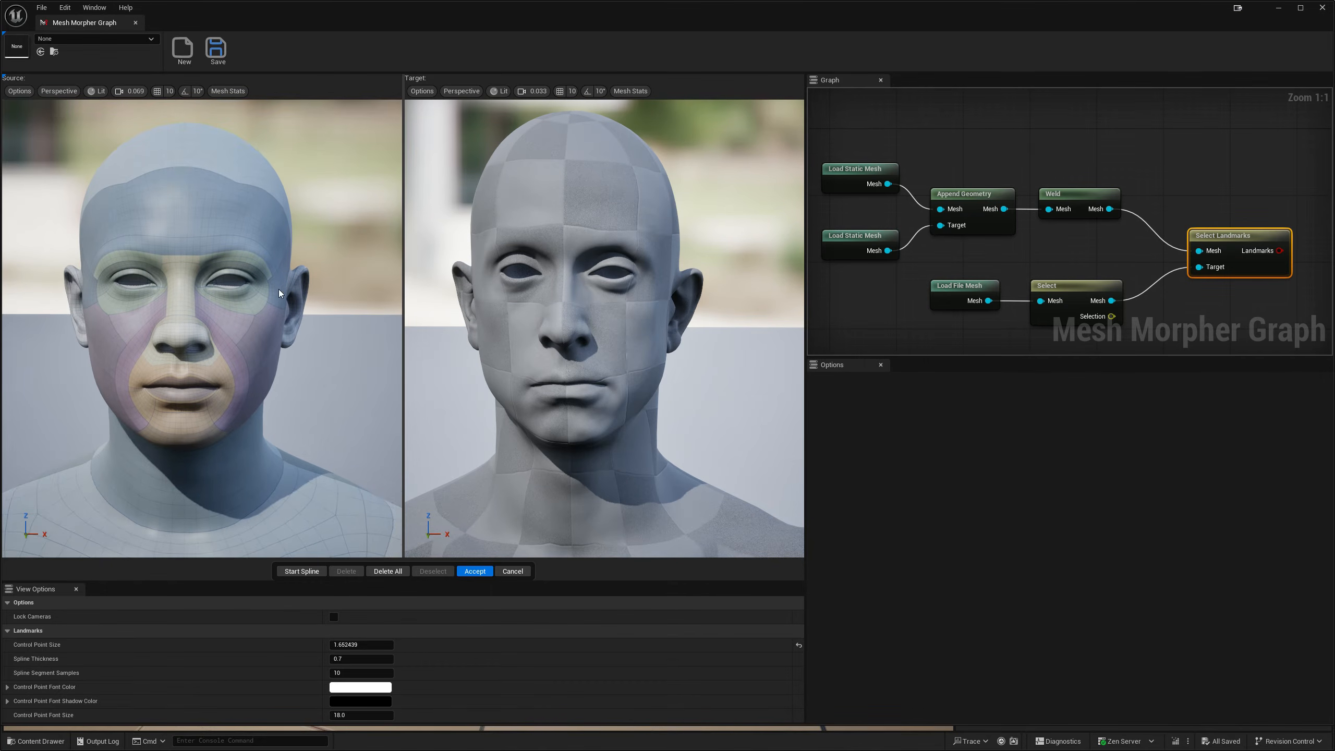
pyautogui.click(333, 616)
pyautogui.moveTo(339, 211)
pyautogui.mouseDown(button='right')
pyautogui.moveTo(247, 208)
pyautogui.moveTo(368, 211)
pyautogui.moveTo(340, 211)
pyautogui.mouseUp(button='right')
pyautogui.click(334, 617)
pyautogui.moveTo(210, 316); pyautogui.dragTo(226, 308, button='right')
pyautogui.moveTo(364, 435); pyautogui.dragTo(357, 432, button='right')
pyautogui.moveTo(504, 410); pyautogui.dragTo(494, 404, button='right')
pyautogui.moveTo(333, 390); pyautogui.dragTo(322, 380, button='right')
# - Start spline creation for the landmarks and try placing points on the source mesh's nose
pyautogui.click(229, 397)
pyautogui.click(312, 398)
pyautogui.click(230, 398)
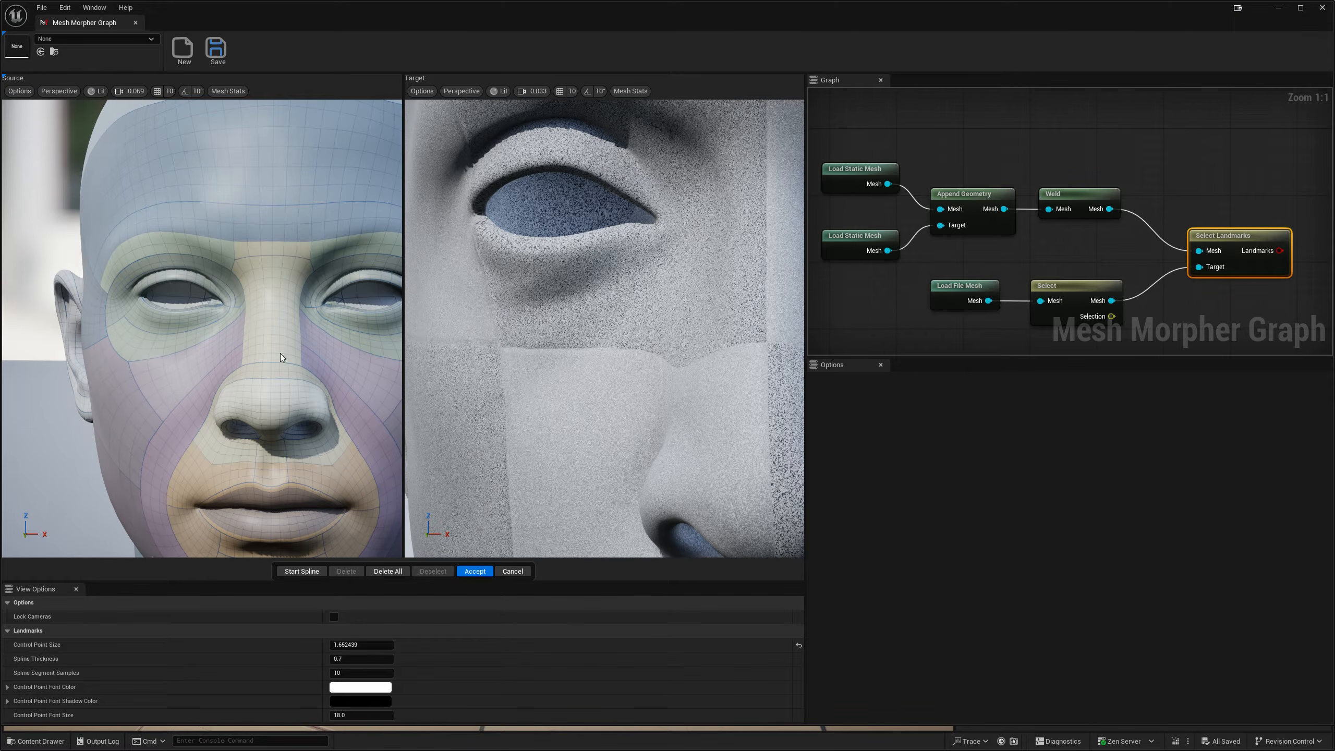
pyautogui.click(302, 571)
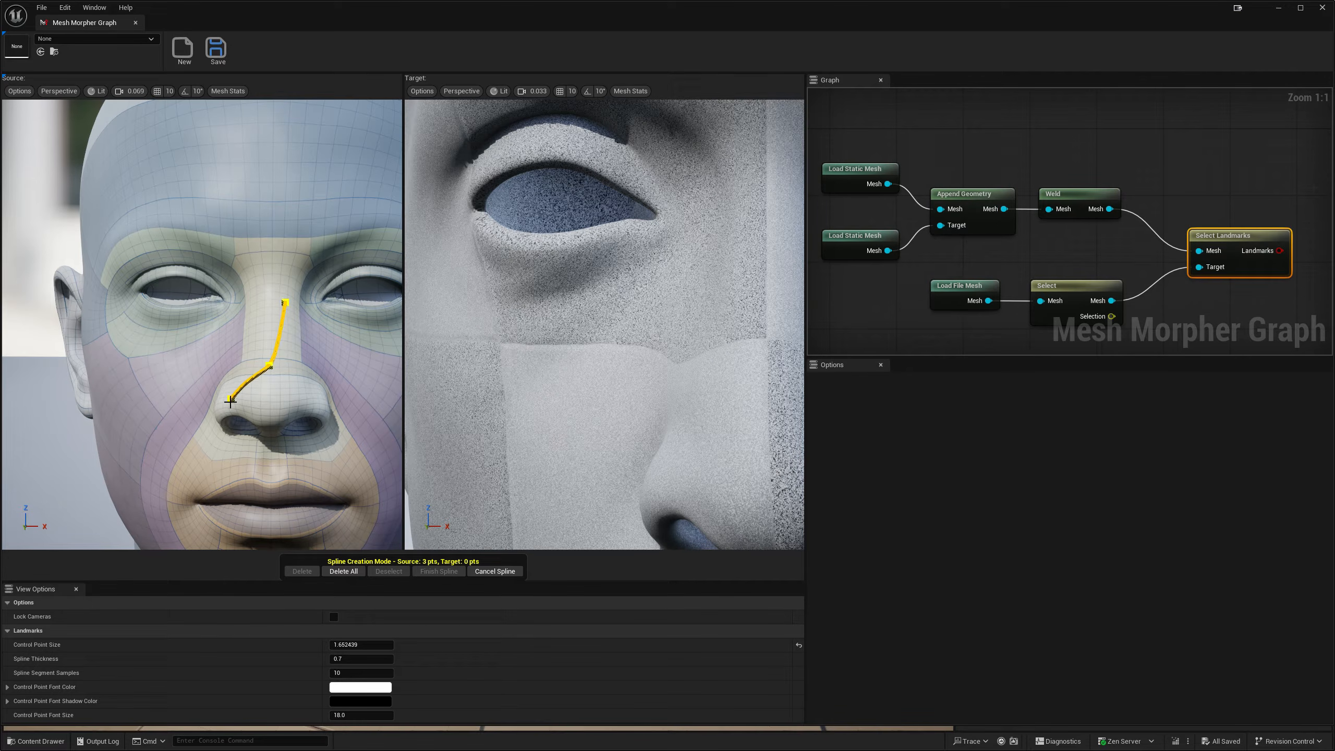
# - Frame close-ups of the same eye on the source and target meshes, adjusting the viewport camera speeds
pyautogui.press('w')
pyautogui.moveTo(202, 324); pyautogui.dragTo(189, 315, button='right')
pyautogui.press('w')
pyautogui.press('s')
pyautogui.click(99, 91)
pyautogui.click(126, 92)
pyautogui.moveTo(151, 142); pyautogui.dragTo(118, 143)
pyautogui.moveTo(179, 263); pyautogui.dragTo(182, 265, button='right')
pyautogui.press('s')
pyautogui.moveTo(331, 290); pyautogui.dragTo(332, 290, button='right')
pyautogui.moveTo(594, 295); pyautogui.dragTo(521, 268, button='right')
pyautogui.press('w')
pyautogui.press('s')
pyautogui.press('w')
pyautogui.click(535, 97)
pyautogui.scroll(1, 522, 270)
pyautogui.press('s')
pyautogui.press('w')
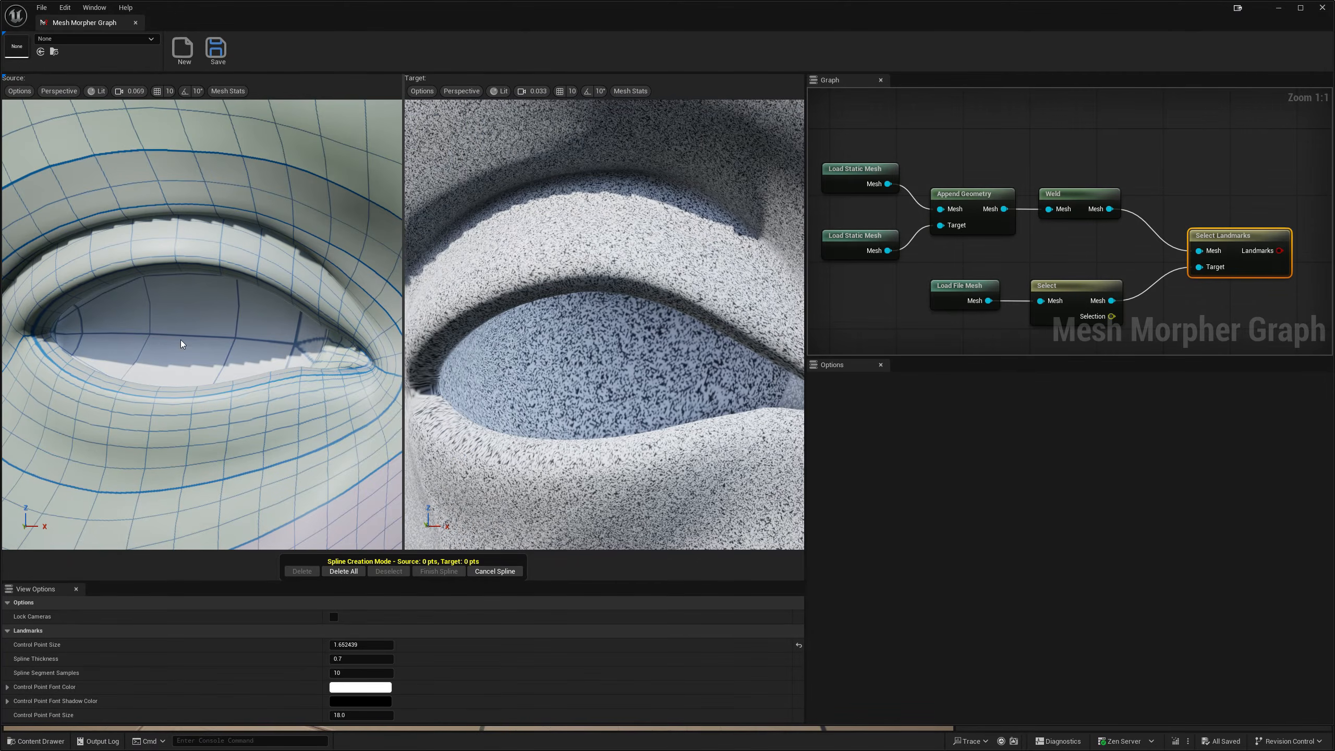
# - Cancel the empty spline and restart spline creation with the whole source eye in view
pyautogui.moveTo(203, 325); pyautogui.dragTo(136, 332, button='right')
pyautogui.moveTo(53, 306); pyautogui.dragTo(64, 307, button='right')
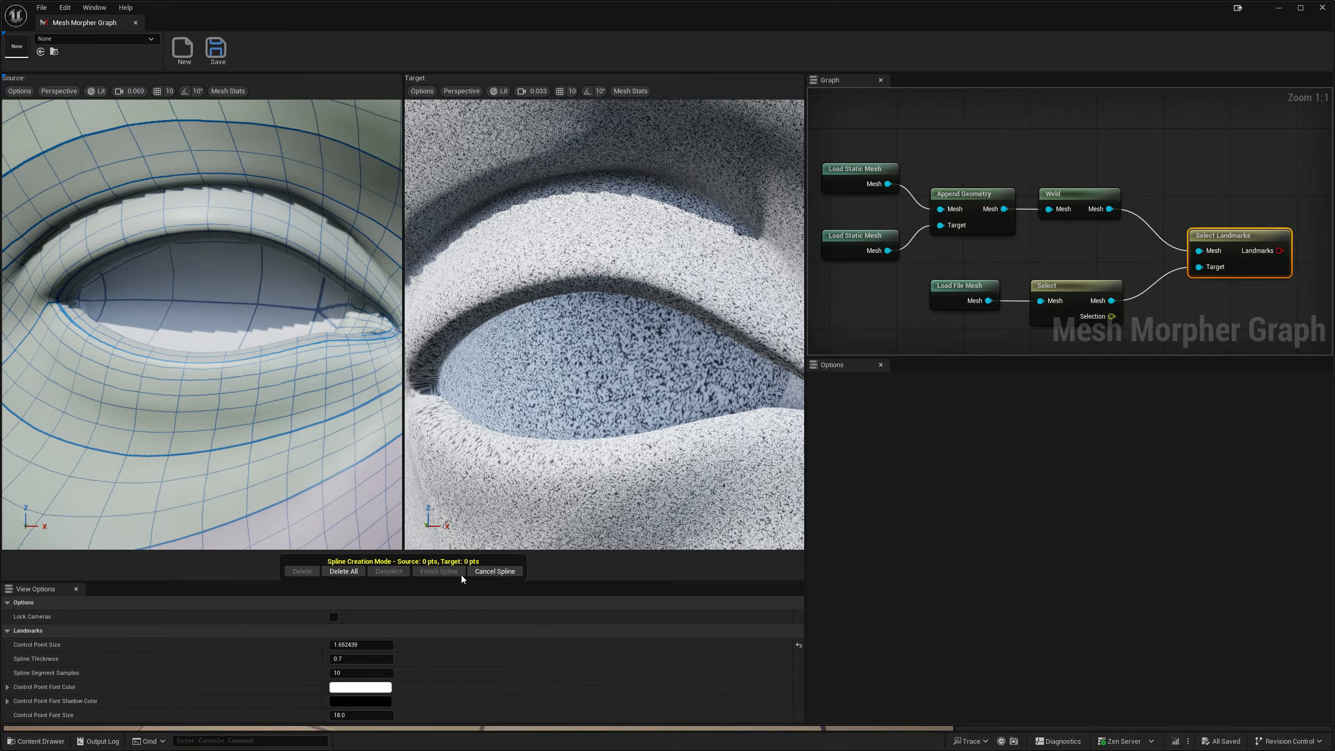
pyautogui.click(494, 571)
pyautogui.moveTo(238, 368); pyautogui.dragTo(238, 347, button='right')
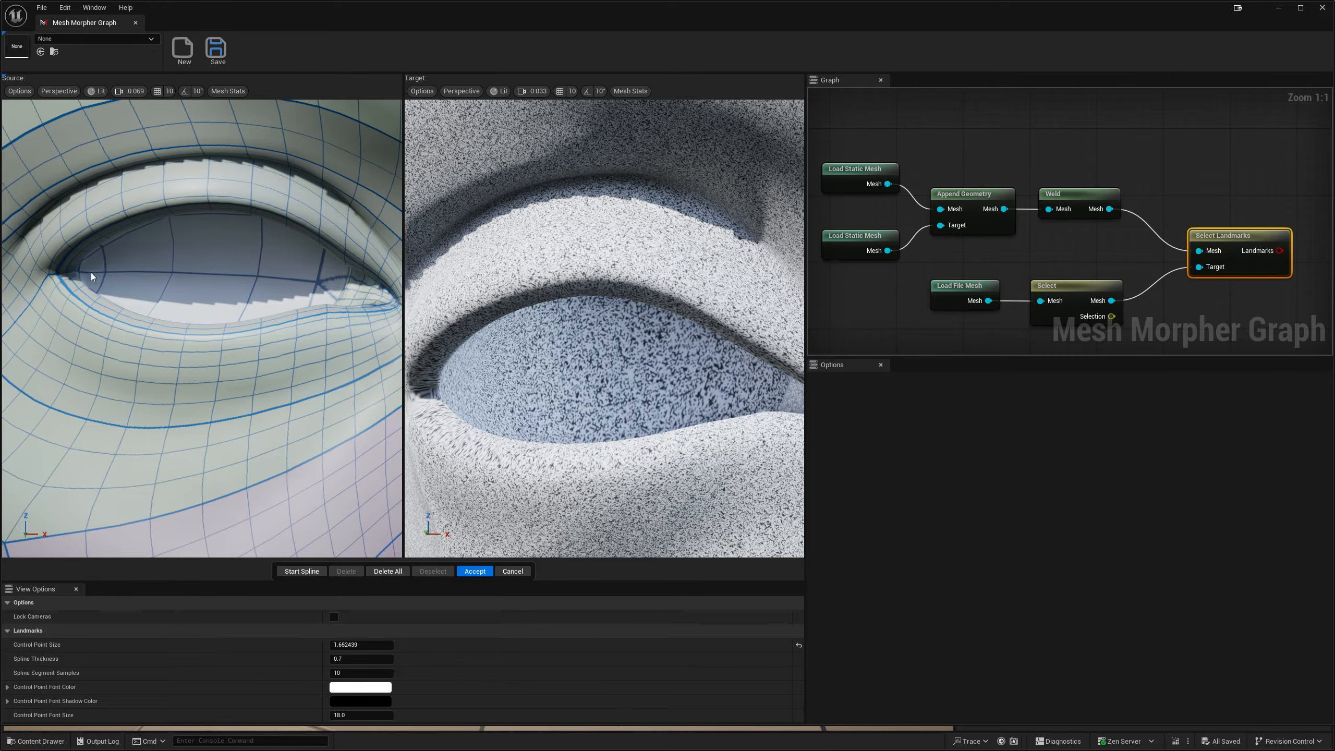
pyautogui.press('s')
# - Place the first three spline points at the source eye's corner, with control point size 0.733501 and spline thickness 0.068
pyautogui.click(61, 265)
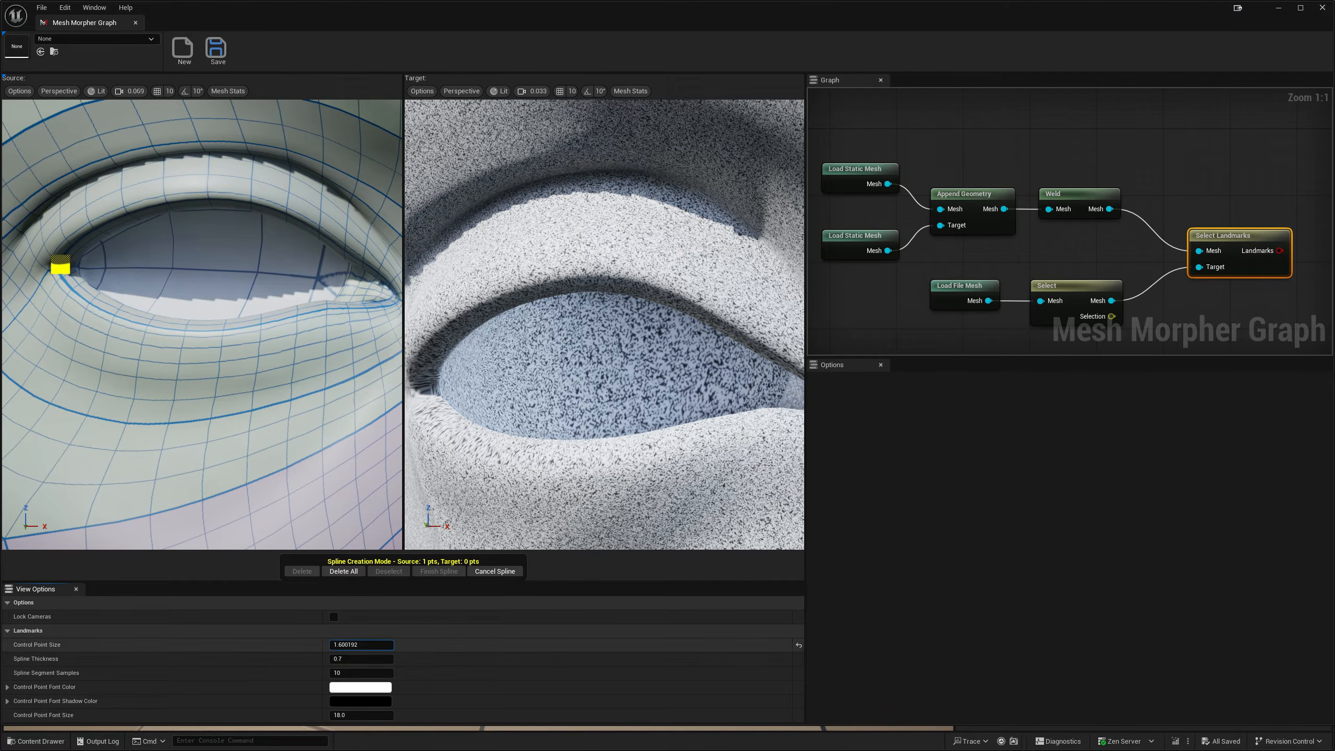
pyautogui.click(97, 229)
pyautogui.click(127, 219)
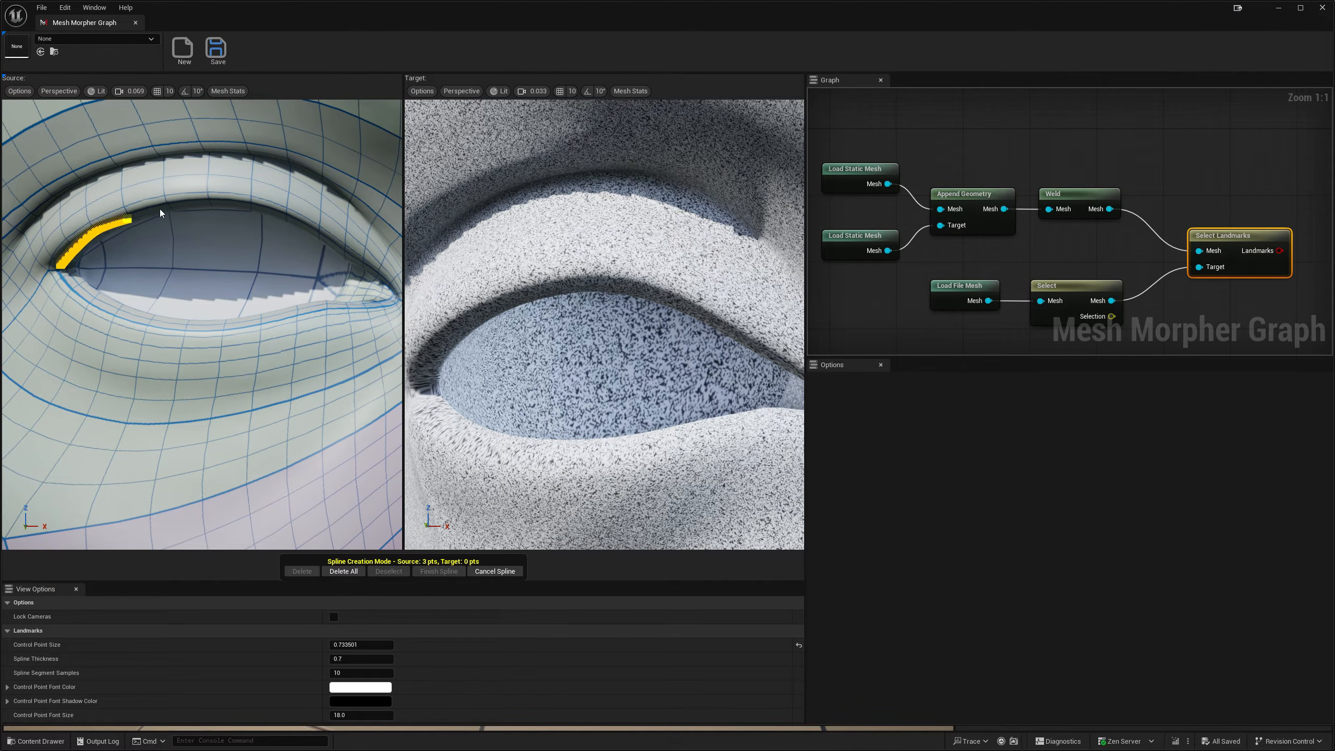
pyautogui.moveTo(362, 659)
pyautogui.mouseDown()
pyautogui.moveTo(331, 659)
pyautogui.moveTo(347, 659)
pyautogui.mouseUp()
# - Continue the spline along the source mesh's upper eyelid edge to the opposite eye corner
pyautogui.click(165, 205)
pyautogui.click(231, 205)
pyautogui.click(264, 209)
pyautogui.click(296, 221)
pyautogui.click(324, 236)
pyautogui.click(344, 256)
pyautogui.click(372, 273)
# - Continue the spline back along the source mesh's lower eyelid edge toward its starting corner
pyautogui.click(360, 310)
pyautogui.moveTo(360, 310); pyautogui.dragTo(314, 310, button='middle')
pyautogui.click(338, 312)
pyautogui.click(271, 328)
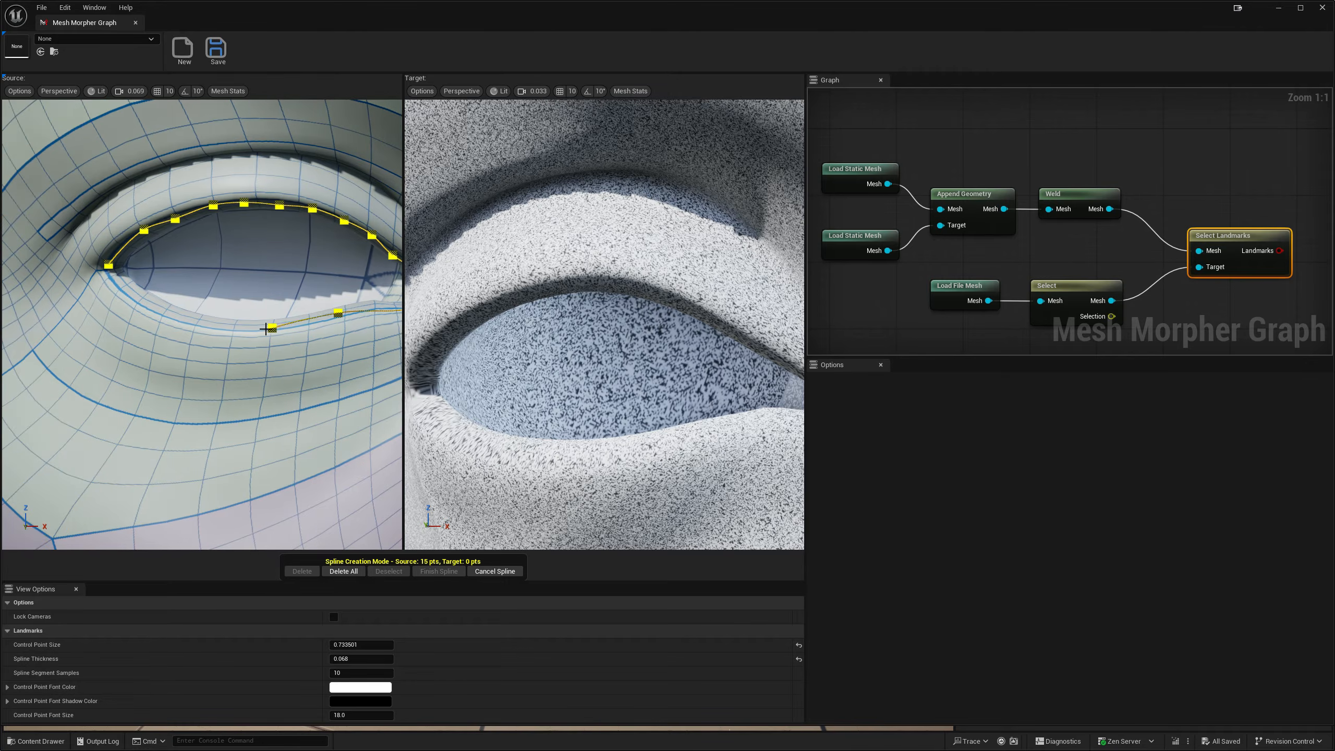
pyautogui.click(214, 331)
pyautogui.moveTo(214, 331); pyautogui.dragTo(198, 331, button='middle')
pyautogui.click(188, 319)
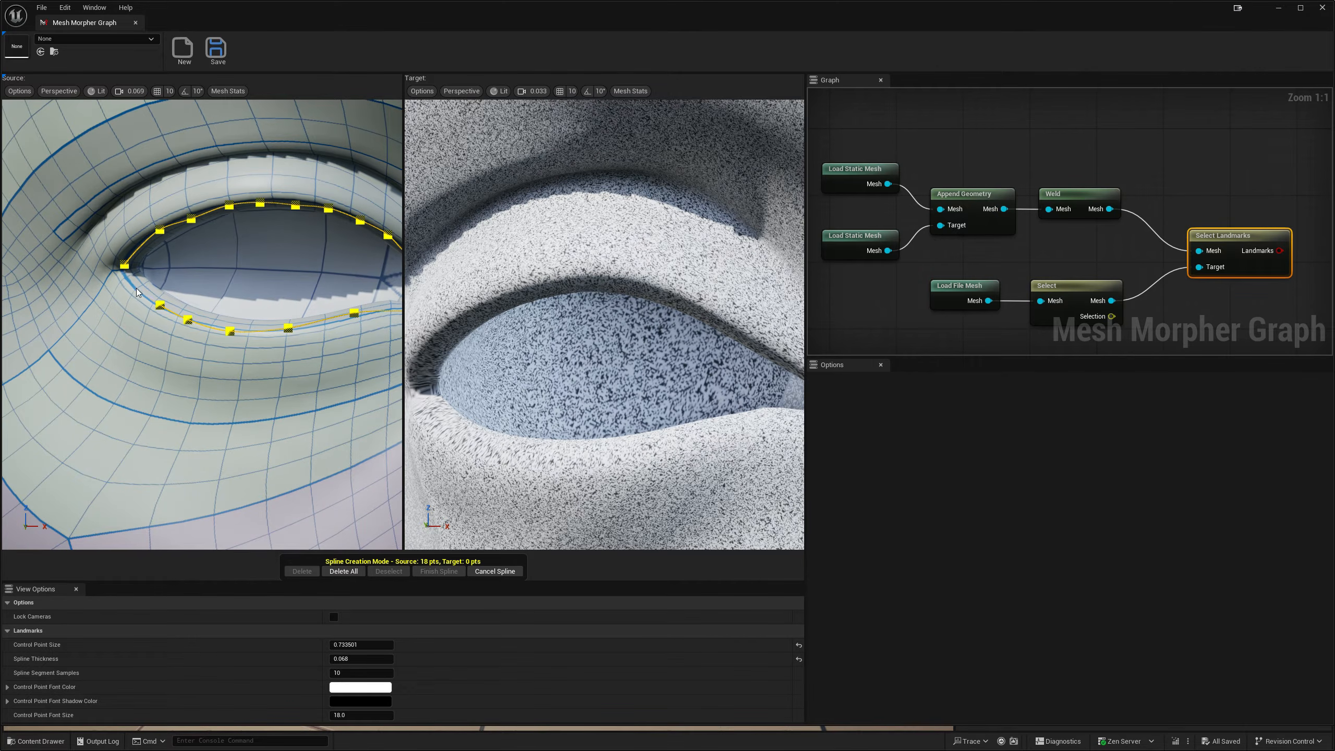
# - Place matching spline points along the target mesh's upper eyelid edge, starting from the same eye corner
pyautogui.click(425, 384)
pyautogui.click(445, 343)
pyautogui.click(506, 300)
pyautogui.click(560, 287)
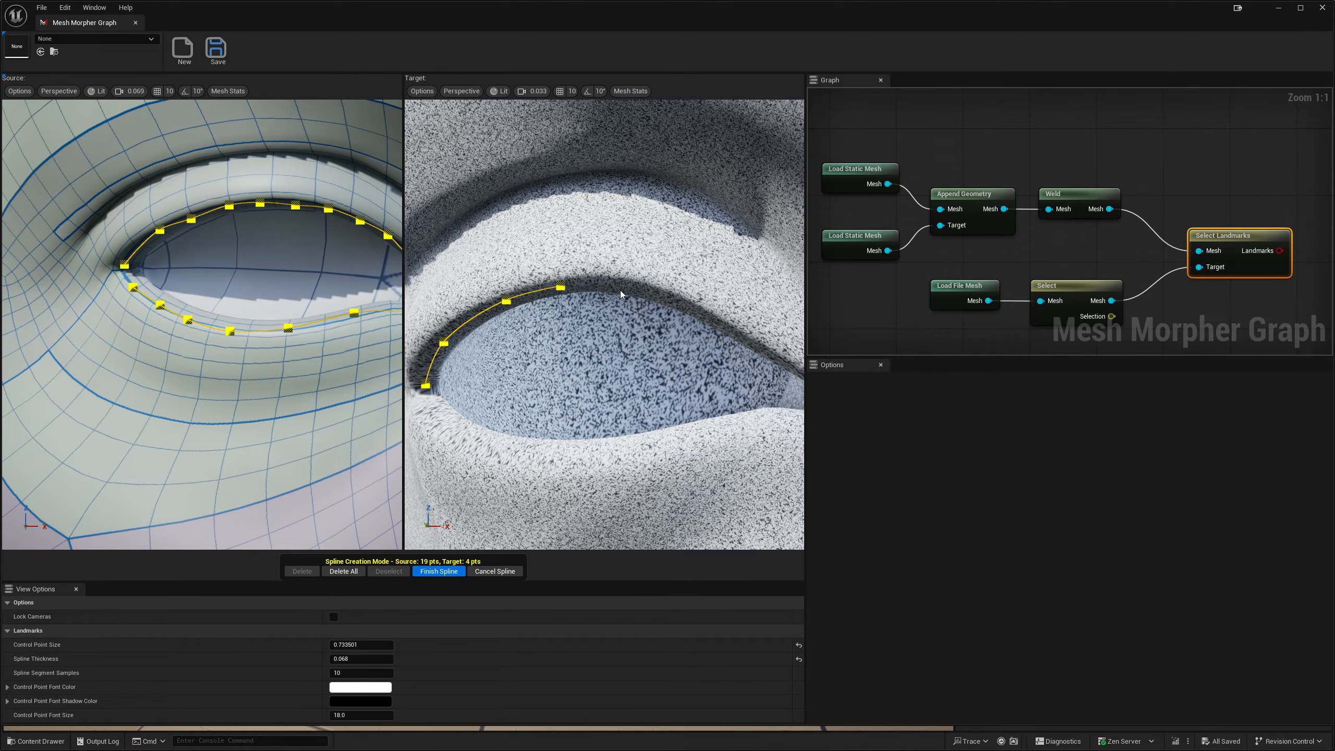
pyautogui.click(722, 326)
pyautogui.click(768, 354)
# - Load the Graph_Wrap graph and examine its landmark splines on the source and target faces
pyautogui.click(20, 91)
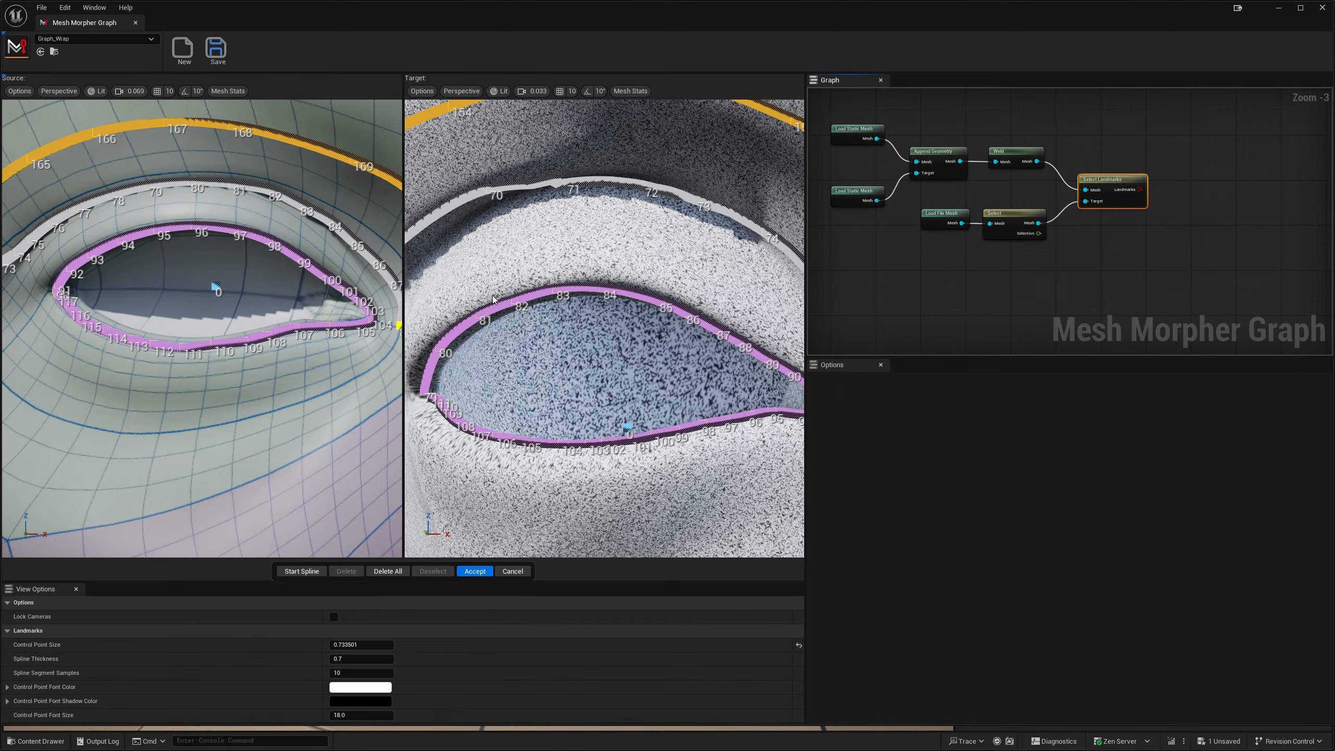
pyautogui.scroll(-8, 202, 329)
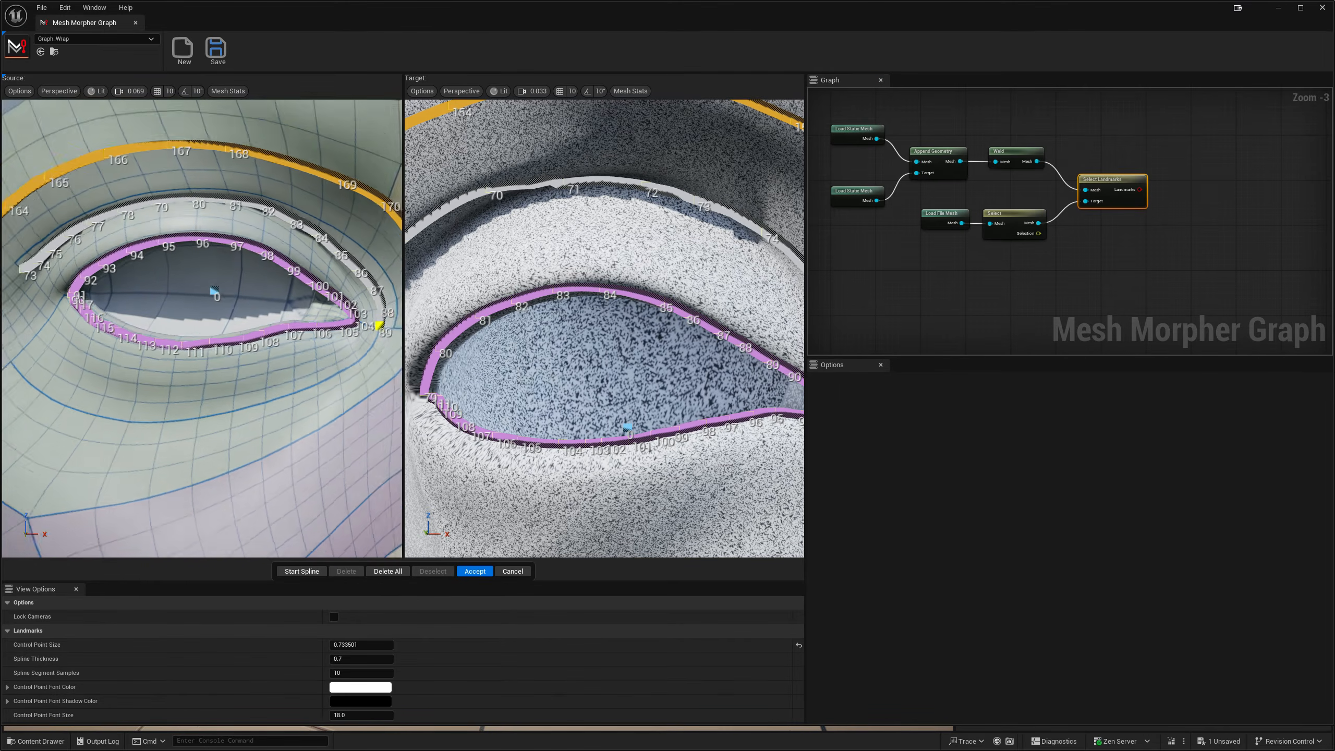
pyautogui.moveTo(201, 329); pyautogui.dragTo(231, 421, button='right')
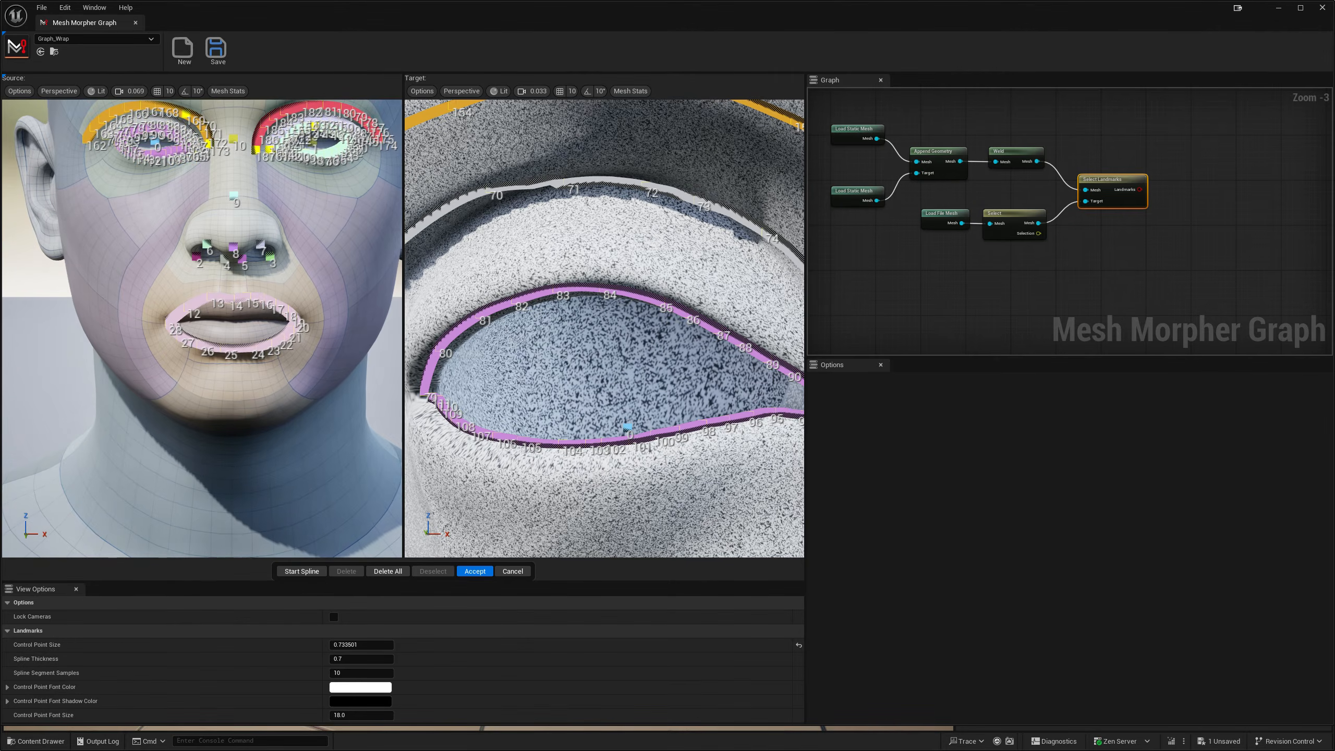
pyautogui.moveTo(605, 386); pyautogui.dragTo(707, 376, button='right')
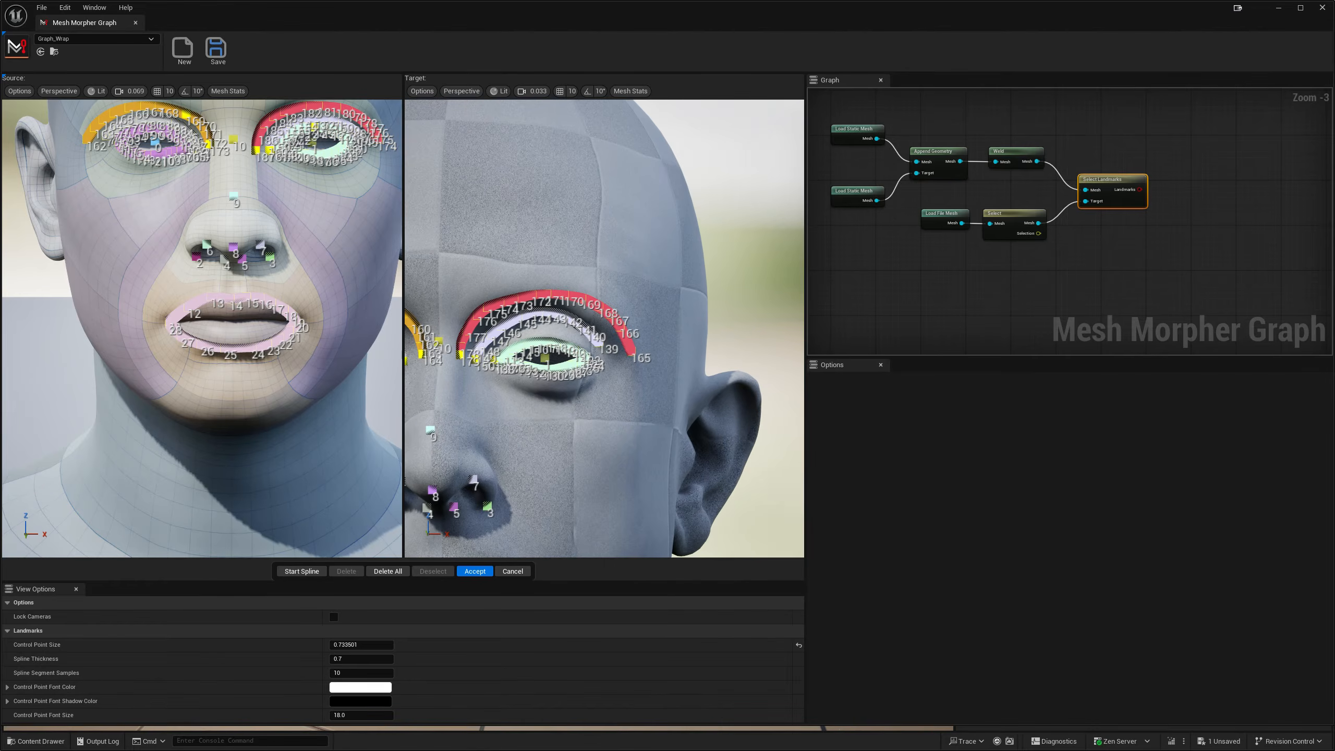
# - Examine the landmark splines on the hands, arms and torso of the source and target meshes
pyautogui.moveTo(202, 328); pyautogui.dragTo(123, 441, button='right')
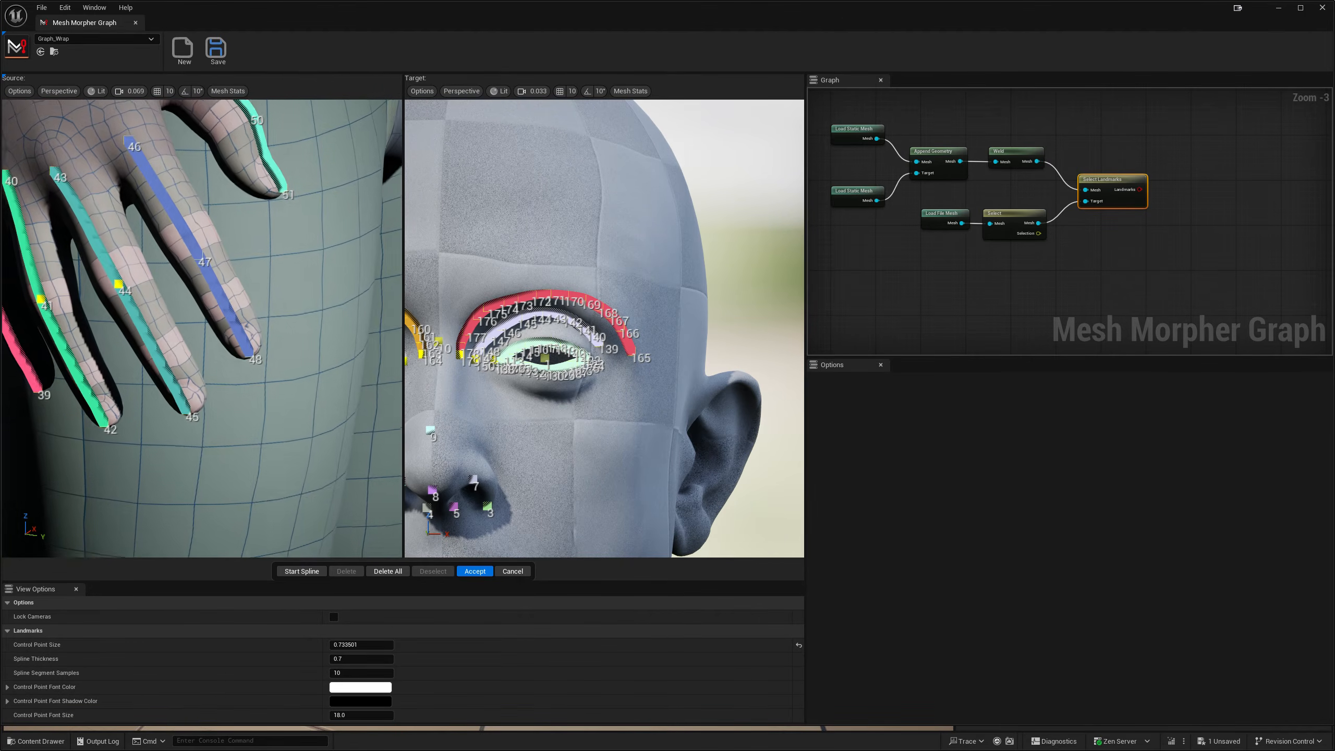
pyautogui.scroll(-10, 488, 380)
pyautogui.moveTo(488, 380); pyautogui.dragTo(432, 363, button='right')
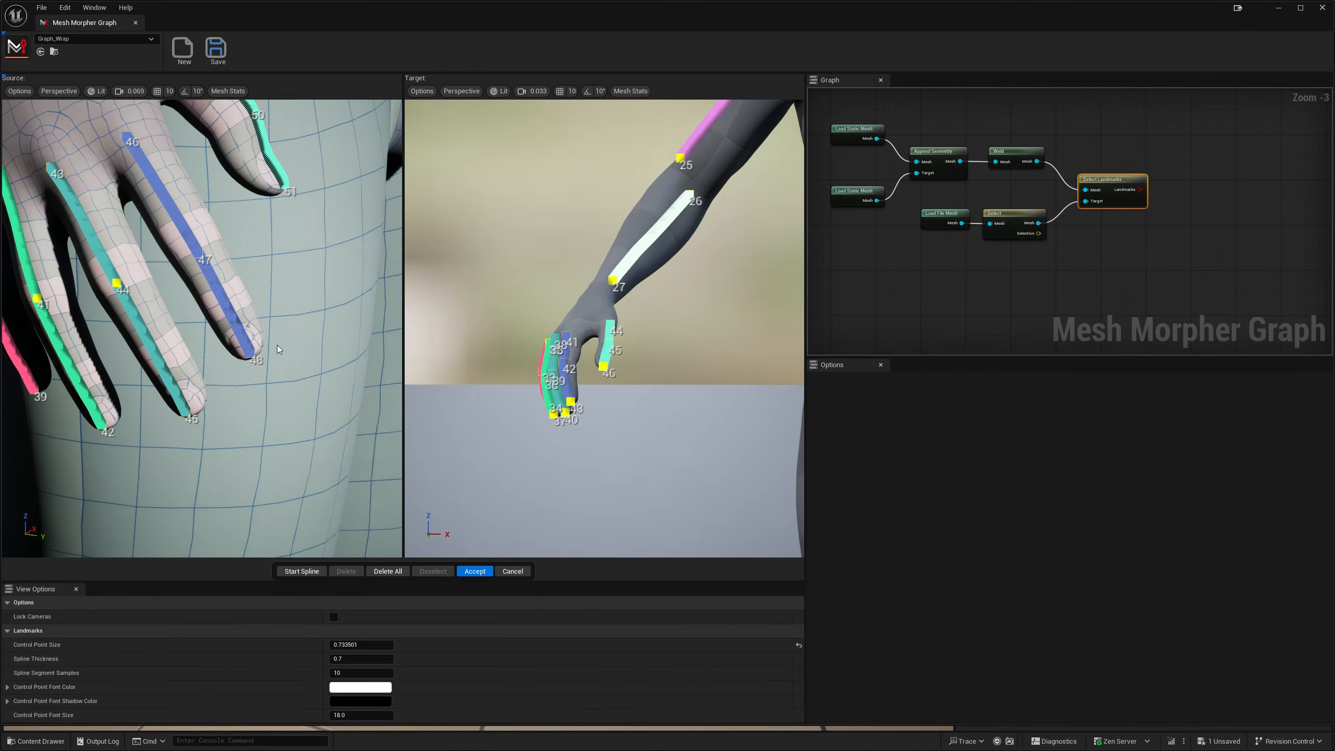
pyautogui.moveTo(210, 368); pyautogui.dragTo(158, 368, button='right')
pyautogui.moveTo(176, 285); pyautogui.dragTo(216, 194, button='right')
pyautogui.moveTo(473, 326); pyautogui.dragTo(593, 366, button='right')
pyautogui.moveTo(220, 315); pyautogui.dragTo(313, 310, button='right')
pyautogui.moveTo(709, 330); pyautogui.dragTo(678, 344, button='right')
pyautogui.press('w')
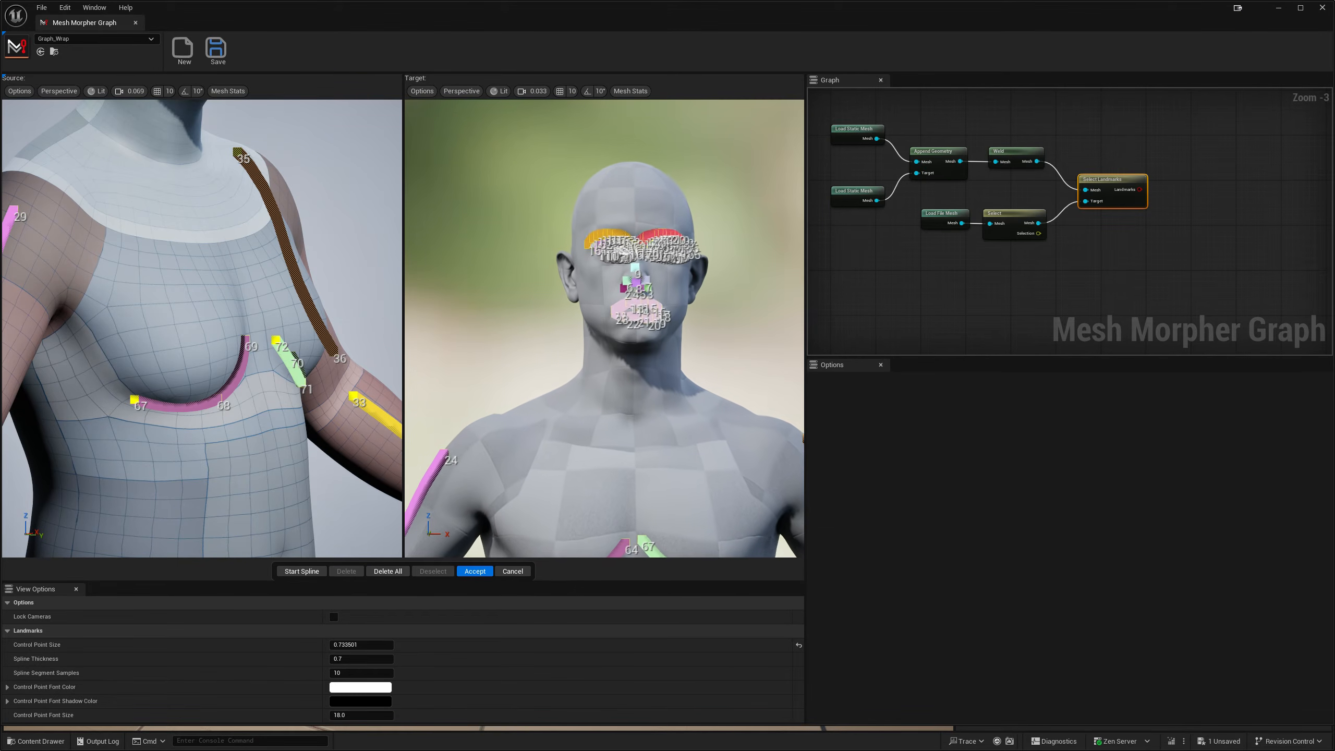
# - Compare the lip, nose and eye landmarks on the target and source faces, widening the viewport area
pyautogui.scroll(3, 663, 287)
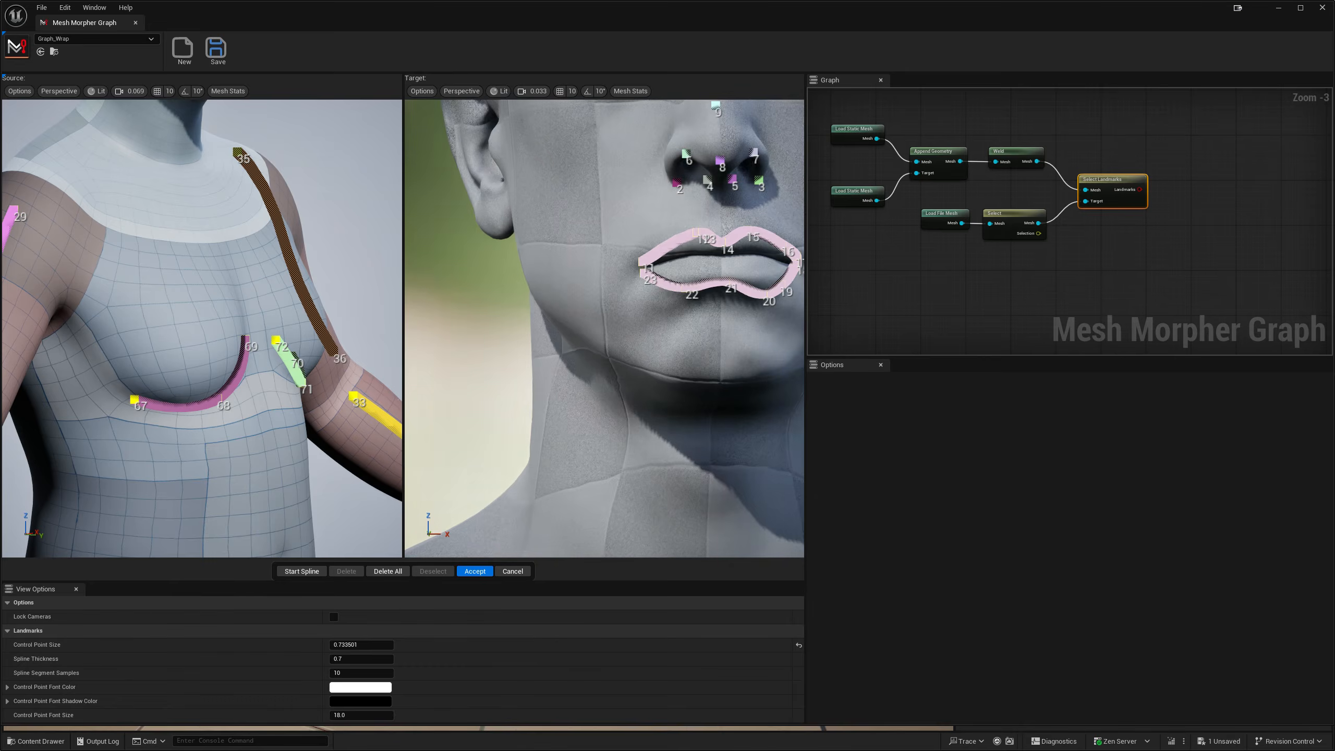
pyautogui.moveTo(716, 287); pyautogui.dragTo(796, 158, button='middle')
pyautogui.scroll(4, 796, 303)
pyautogui.moveTo(751, 313); pyautogui.dragTo(796, 302, button='middle')
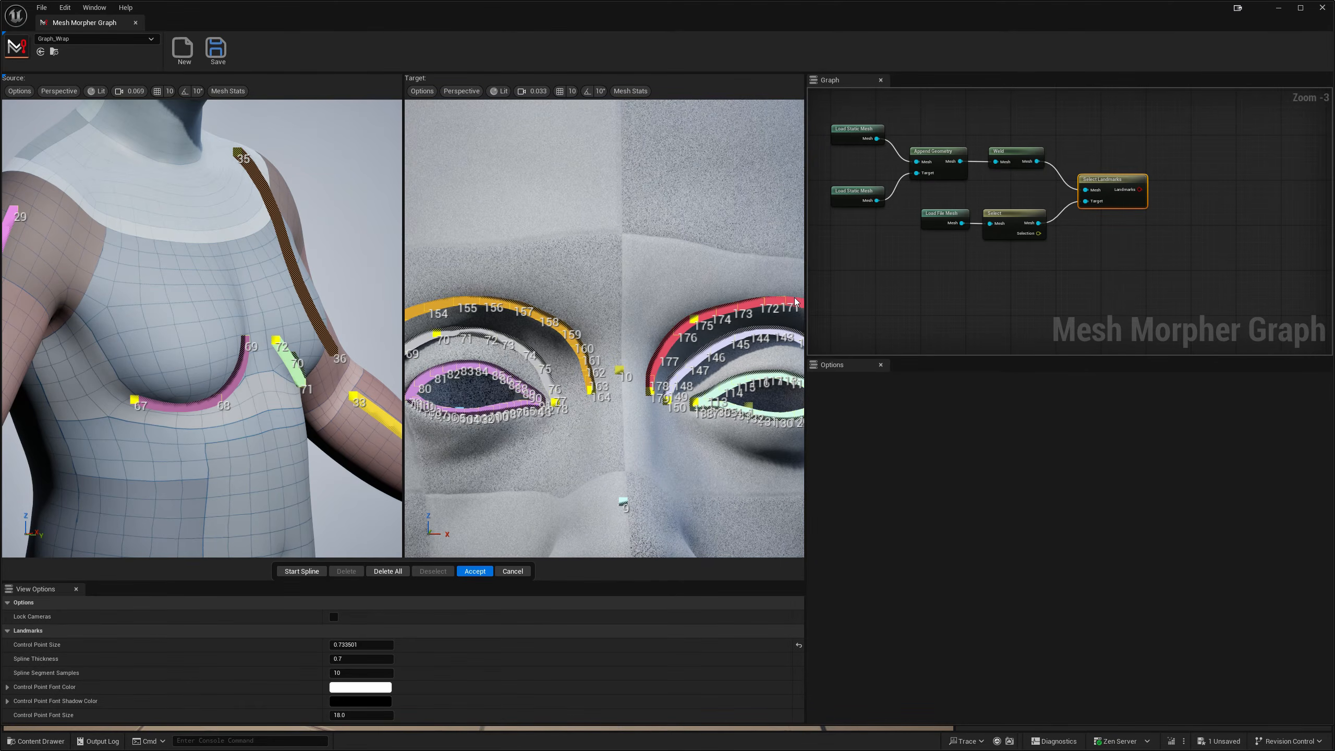
pyautogui.moveTo(805, 301); pyautogui.dragTo(898, 296)
pyautogui.scroll(-6, 794, 318)
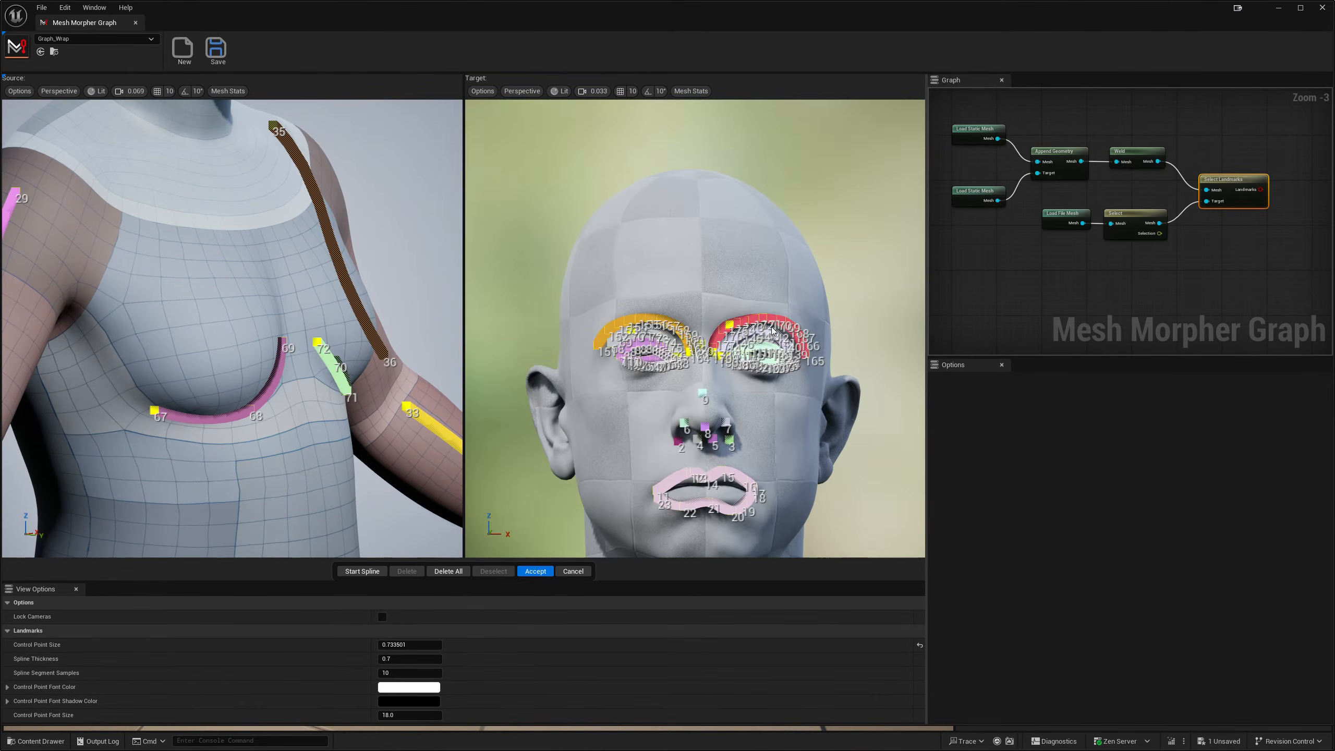
pyautogui.scroll(2, 771, 334)
pyautogui.scroll(4, 710, 334)
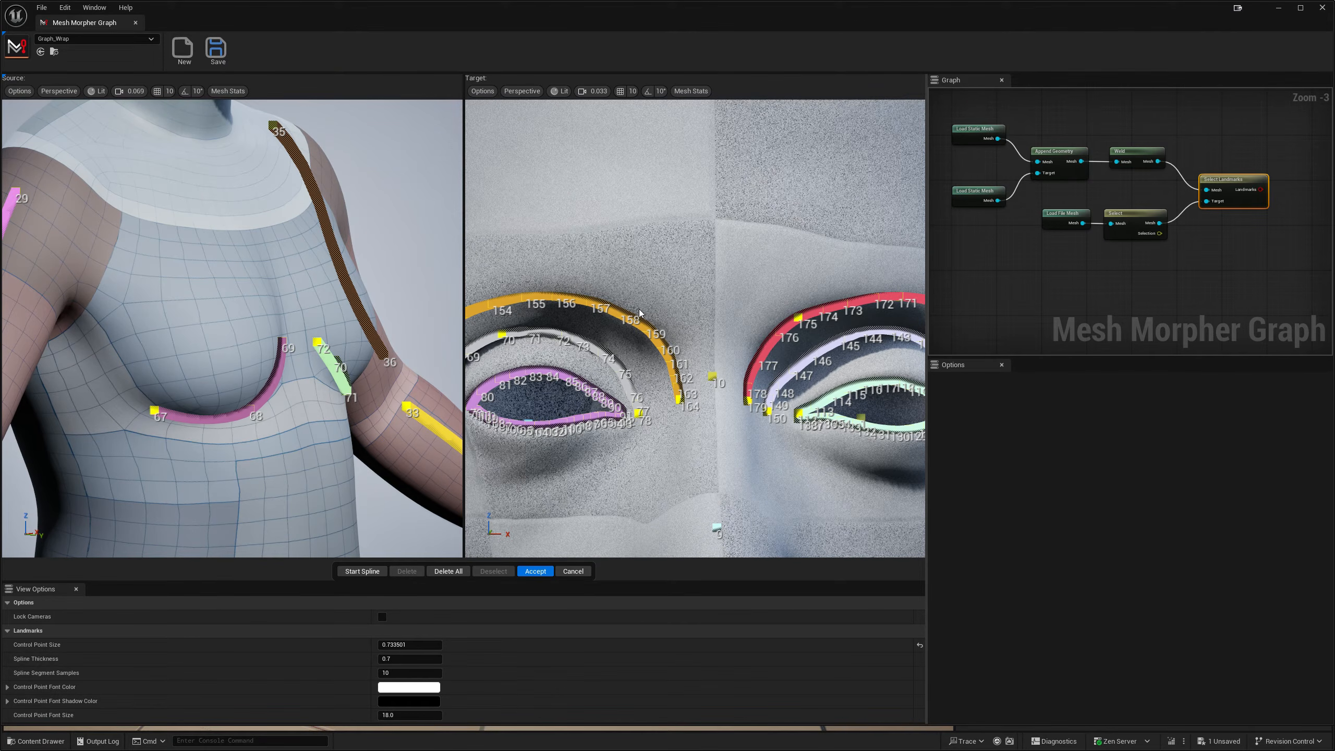
pyautogui.moveTo(409, 306); pyautogui.dragTo(239, 208, button='right')
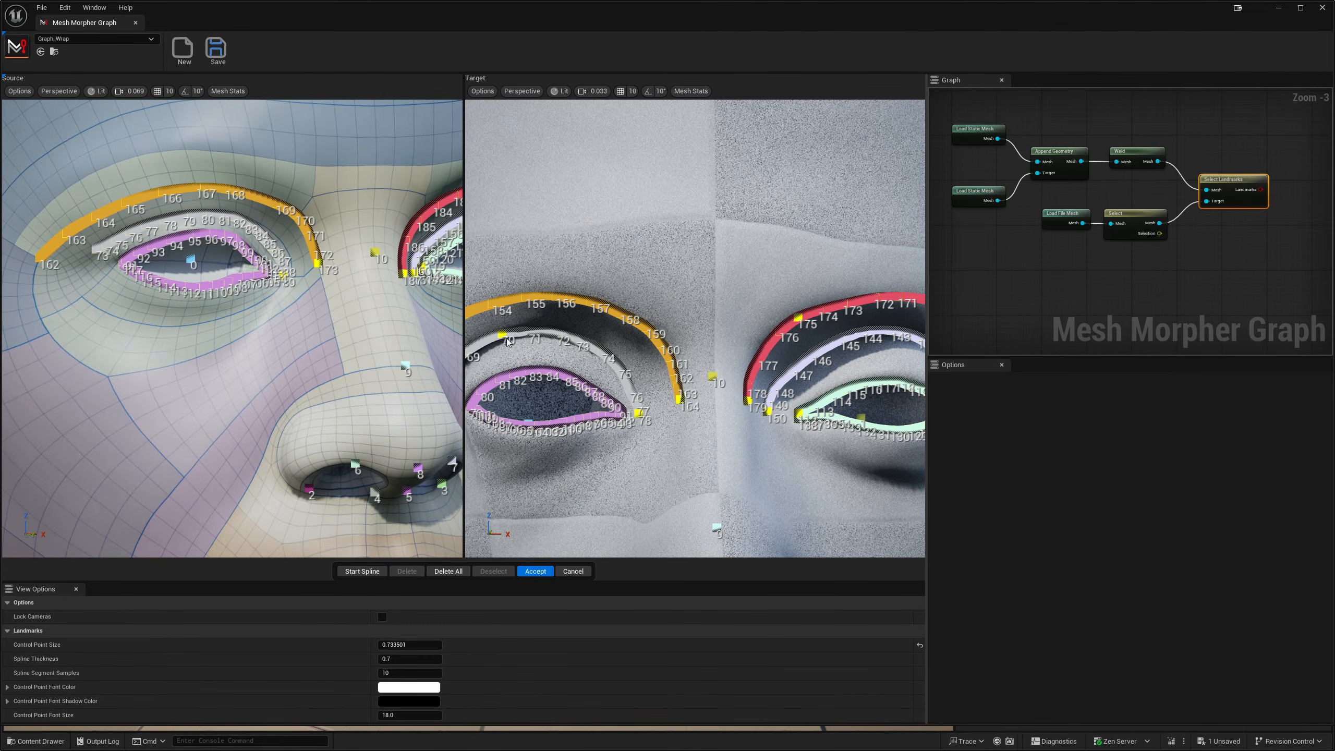
pyautogui.scroll(-10, 651, 345)
# - Add a Rigid Fit node with the Weld mesh as Mesh, the Select mesh as Target and the selected landmarks
pyautogui.moveTo(1196, 257); pyautogui.dragTo(1153, 304, button='right')
pyautogui.moveTo(1116, 208); pyautogui.dragTo(1263, 211)
pyautogui.write('rigid')
pyautogui.click(1287, 250)
pyautogui.moveTo(1275, 205); pyautogui.dragTo(1174, 222, button='right')
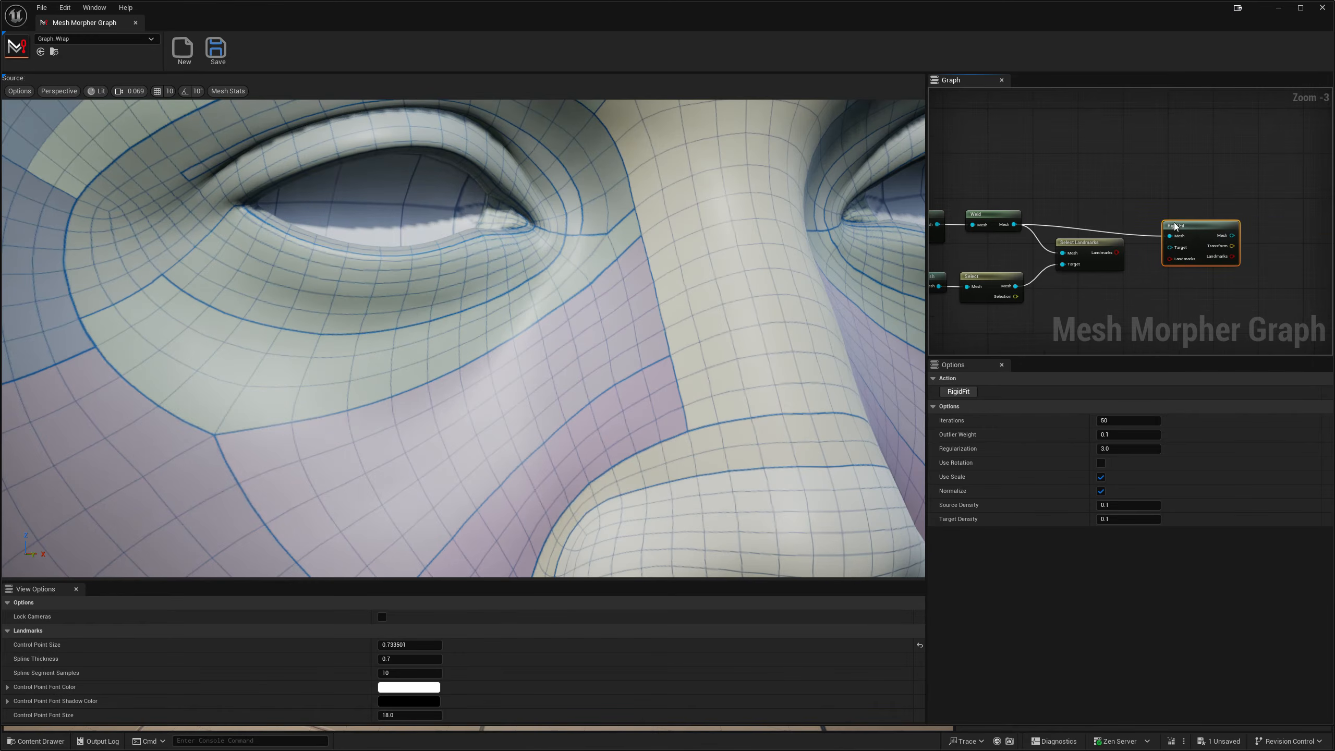
pyautogui.moveTo(1012, 293); pyautogui.dragTo(1201, 251)
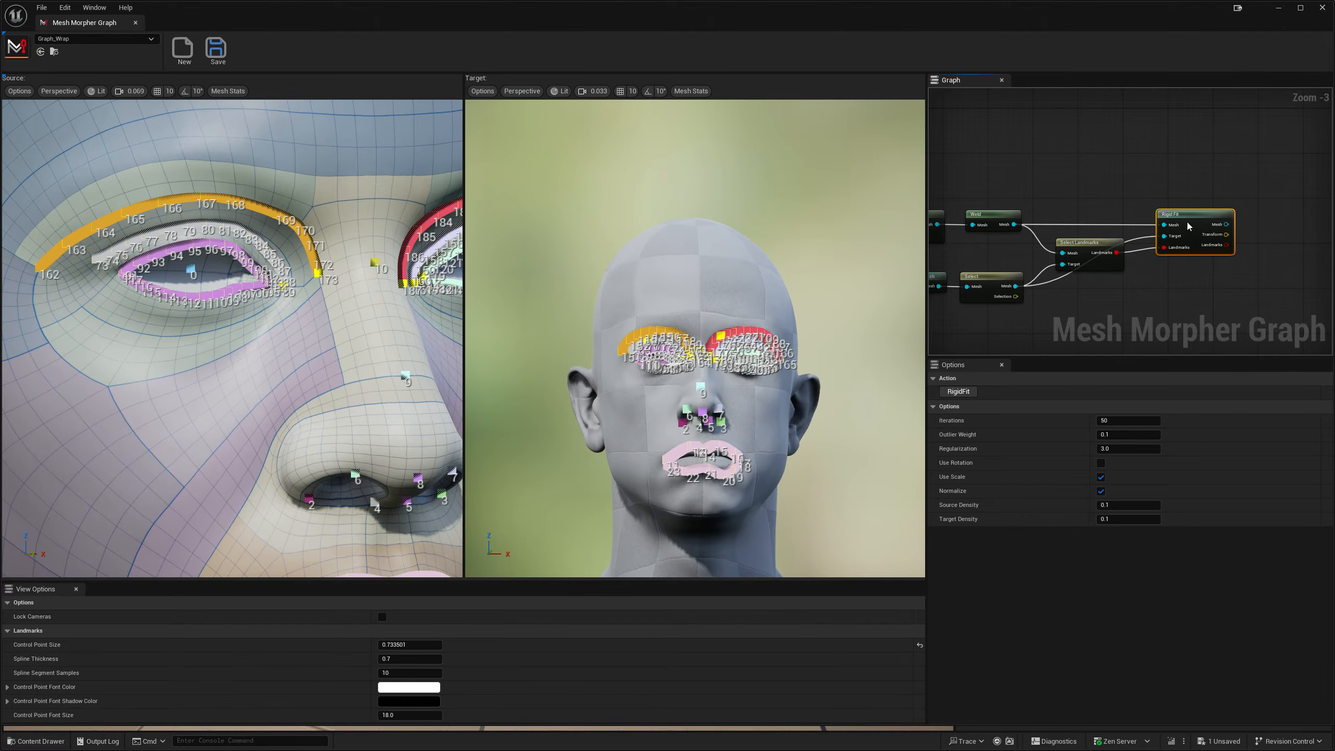
# - Run RigidFit and zoom out to check the aligned source body against the target
pyautogui.click(969, 391)
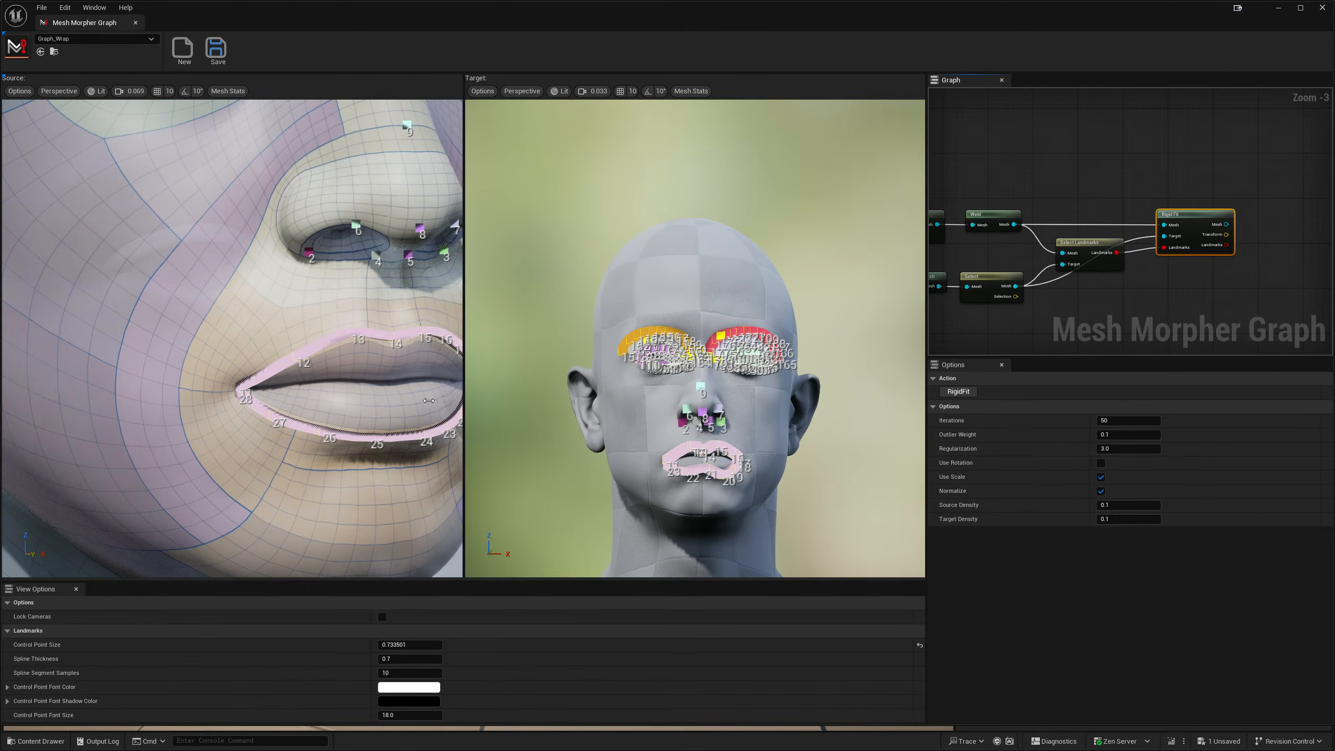
pyautogui.scroll(-10, 337, 396)
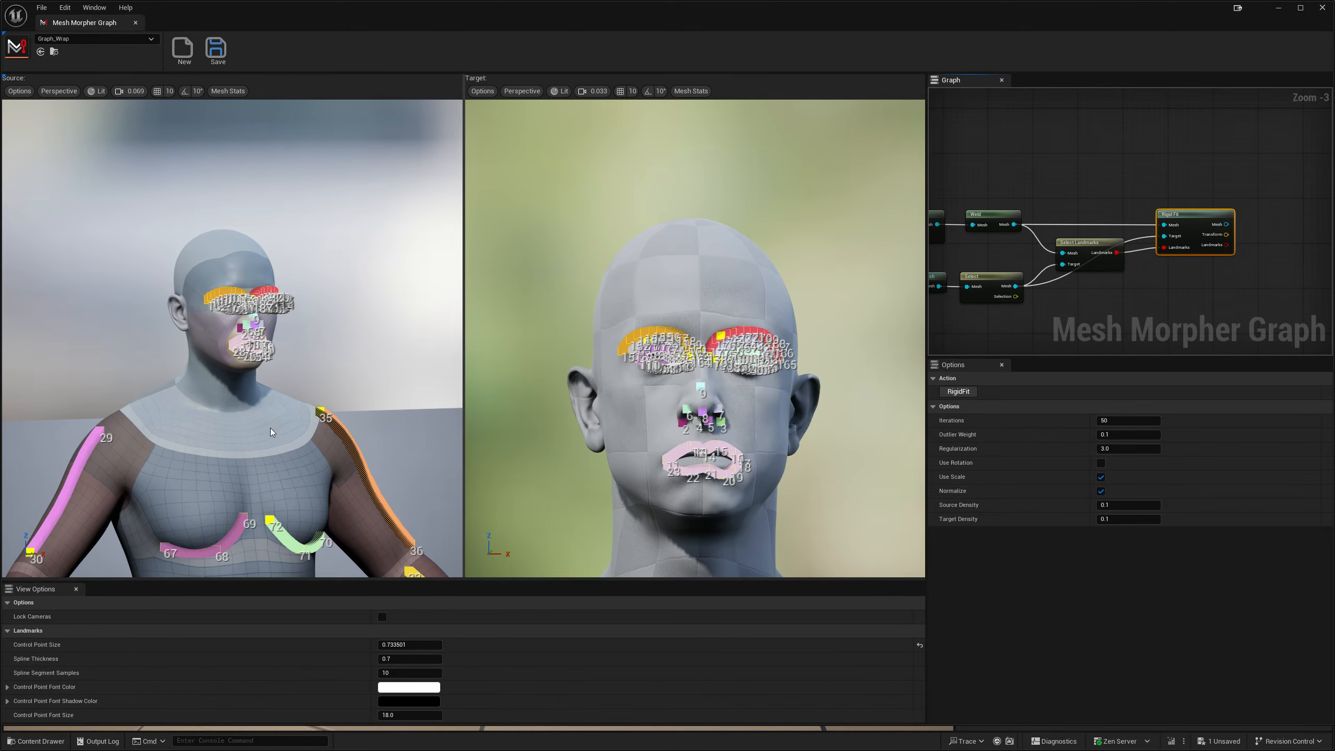
pyautogui.scroll(-3, 599, 408)
pyautogui.scroll(-3, 600, 407)
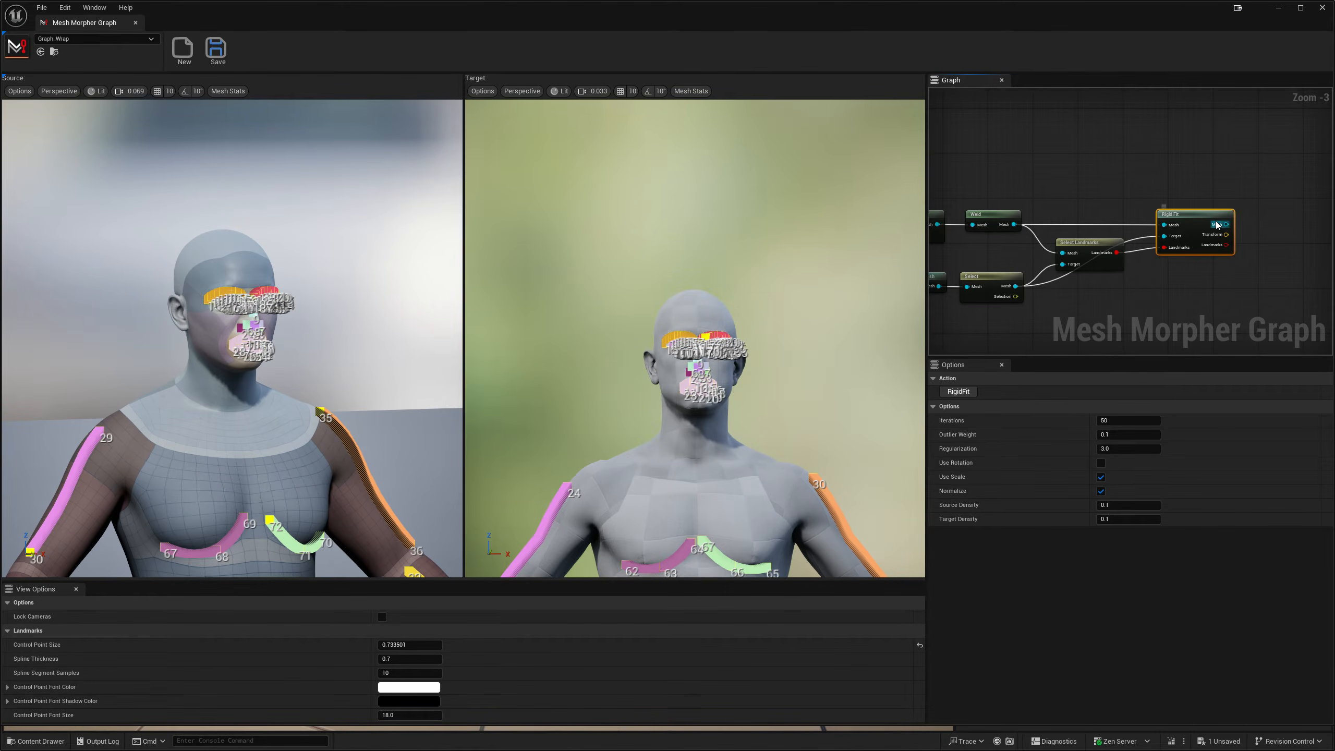
# - Add a Non-Rigid Fit node fed by the Rigid Fit mesh and place it below the Rigid Fit node
pyautogui.moveTo(1202, 241); pyautogui.dragTo(1210, 199, button='right')
pyautogui.moveTo(1220, 185); pyautogui.dragTo(1130, 278)
pyautogui.write('non')
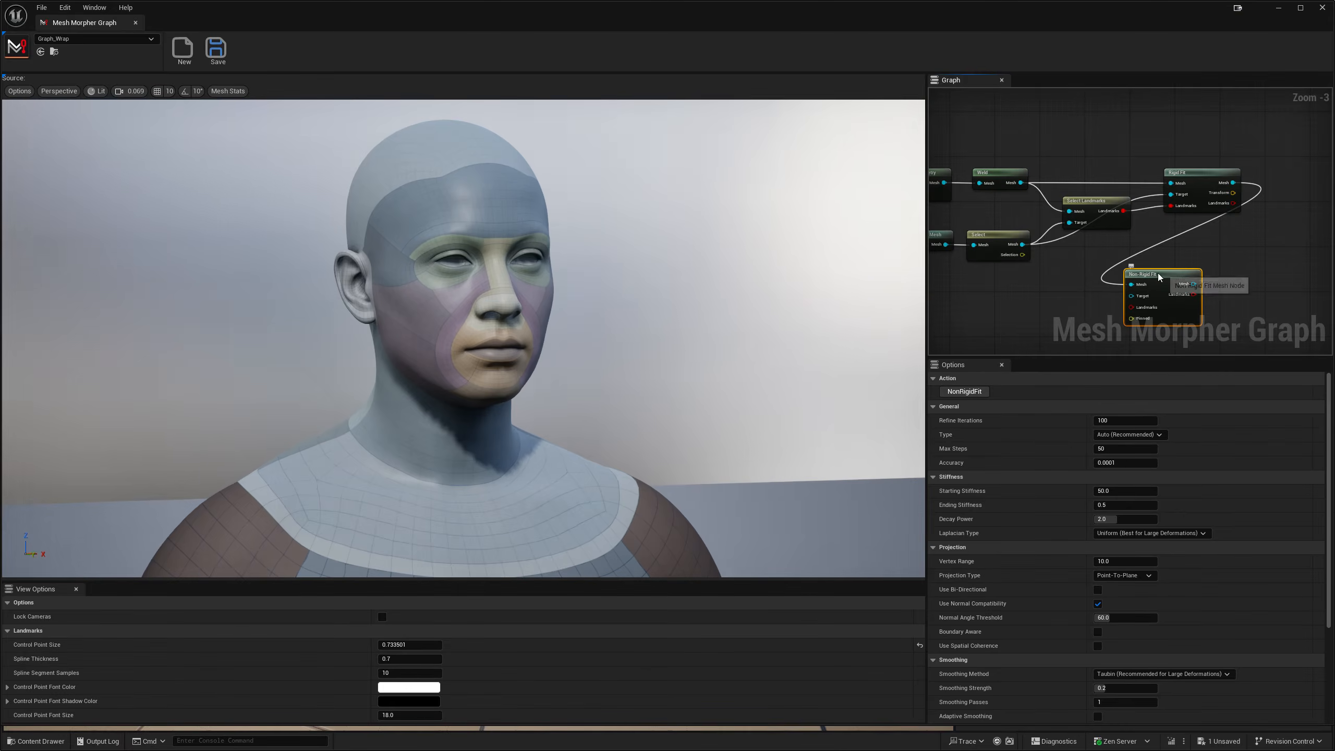
pyautogui.moveTo(1157, 273); pyautogui.dragTo(1189, 258)
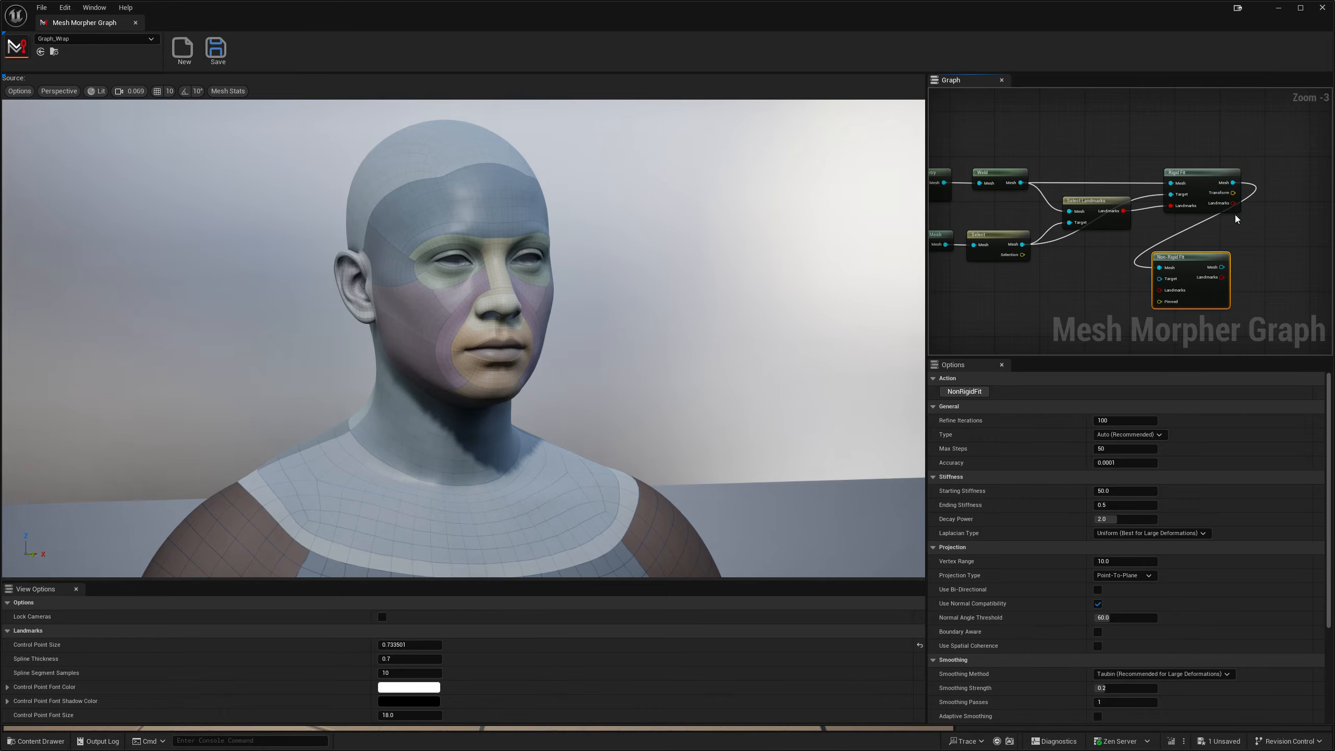
pyautogui.moveTo(1224, 240); pyautogui.dragTo(1242, 211, button='right')
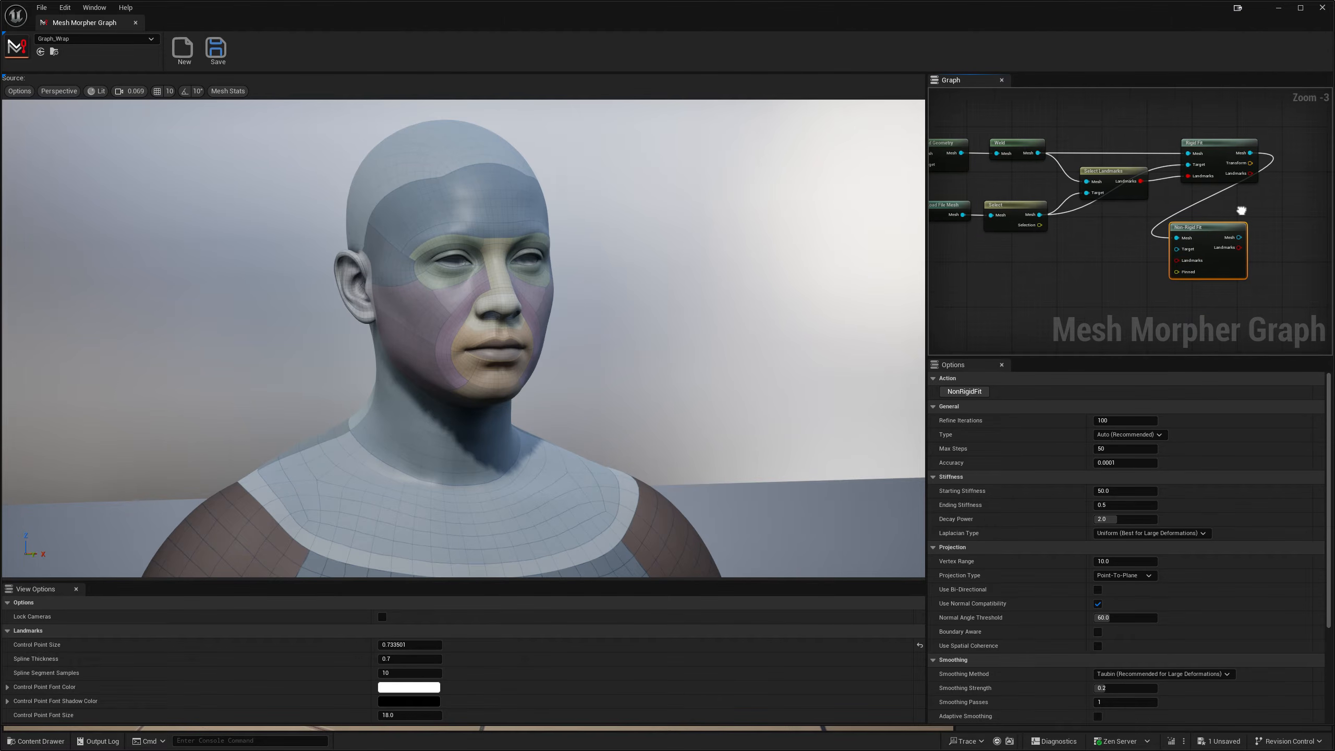
# - Connect the Rigid Fit landmarks and the Select node's mesh to the Non-Rigid Fit node's Landmarks and Target inputs
pyautogui.moveTo(1249, 177); pyautogui.dragTo(1176, 264)
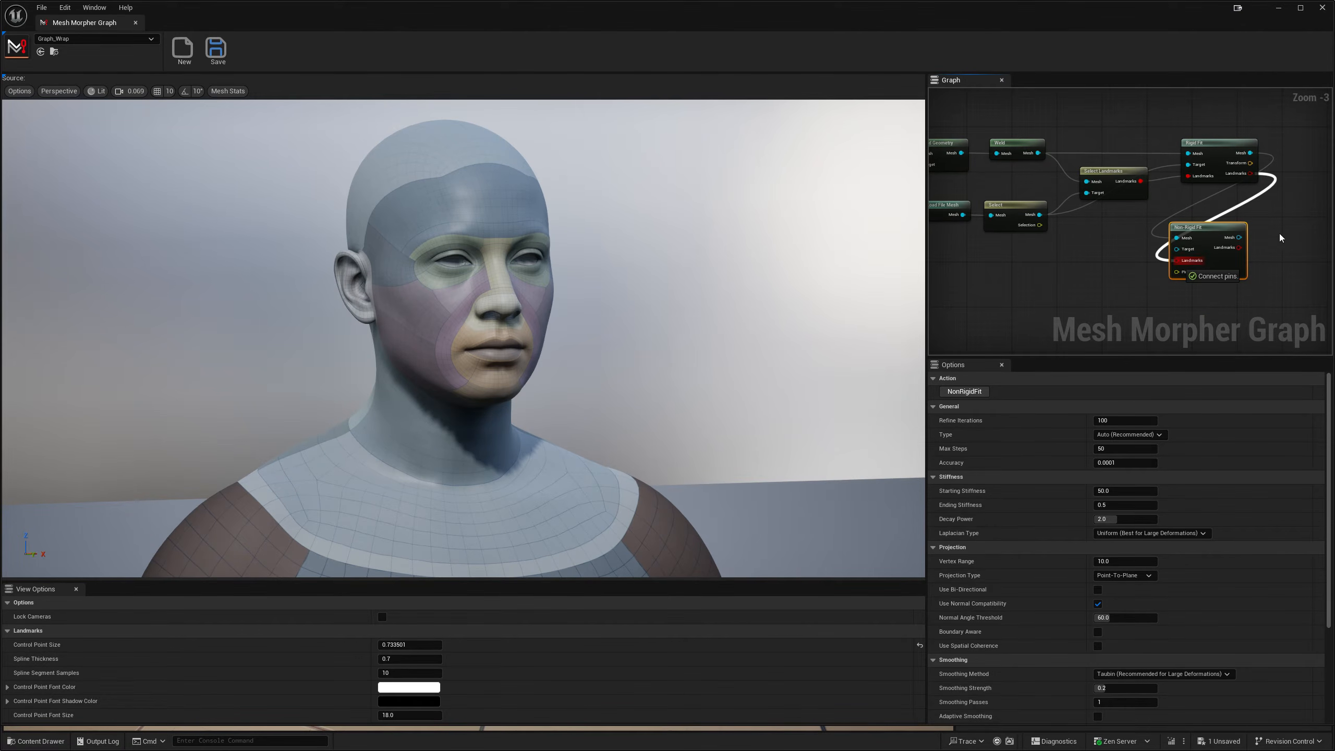
pyautogui.moveTo(1040, 214); pyautogui.dragTo(1028, 232, button='right')
pyautogui.moveTo(1028, 231); pyautogui.dragTo(1176, 274)
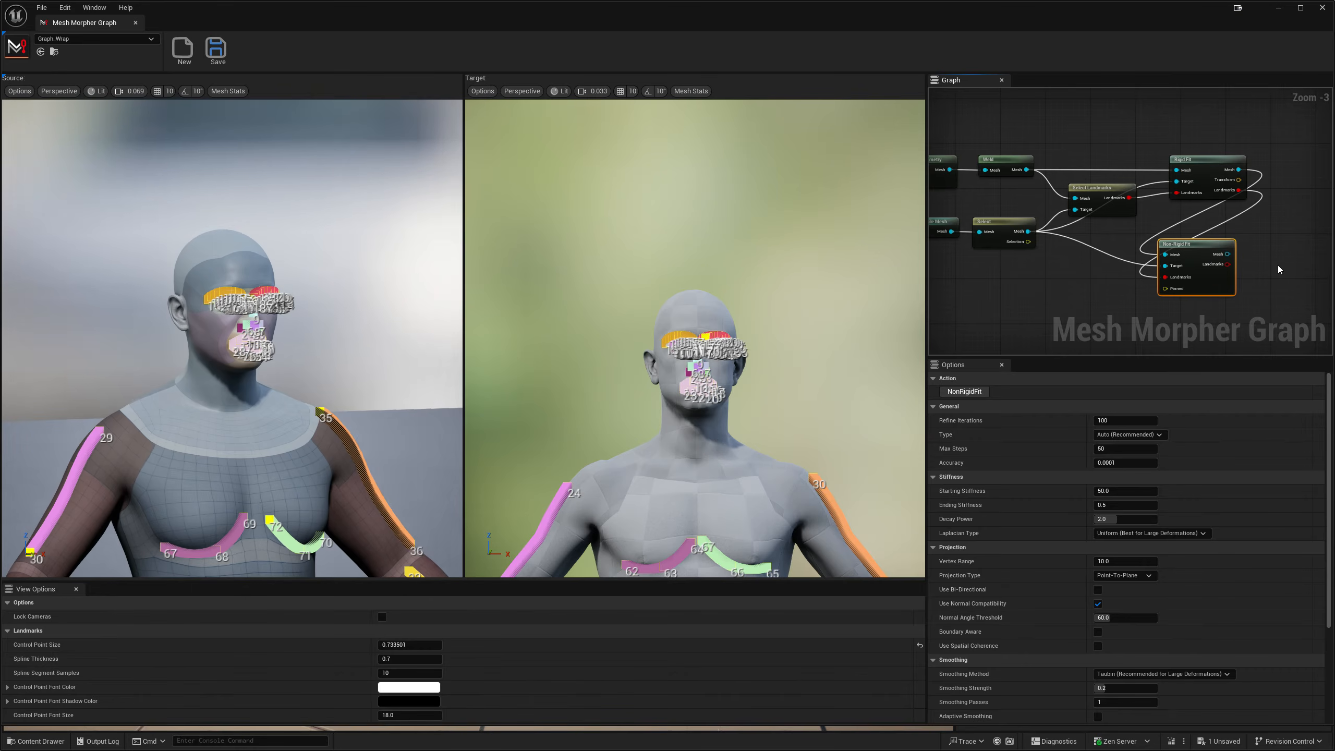
# - Review the Non-Rigid Fit node's stiffness, projection, smoothing, multi-resolution and preview options
pyautogui.moveTo(1274, 267); pyautogui.dragTo(1255, 270, button='right')
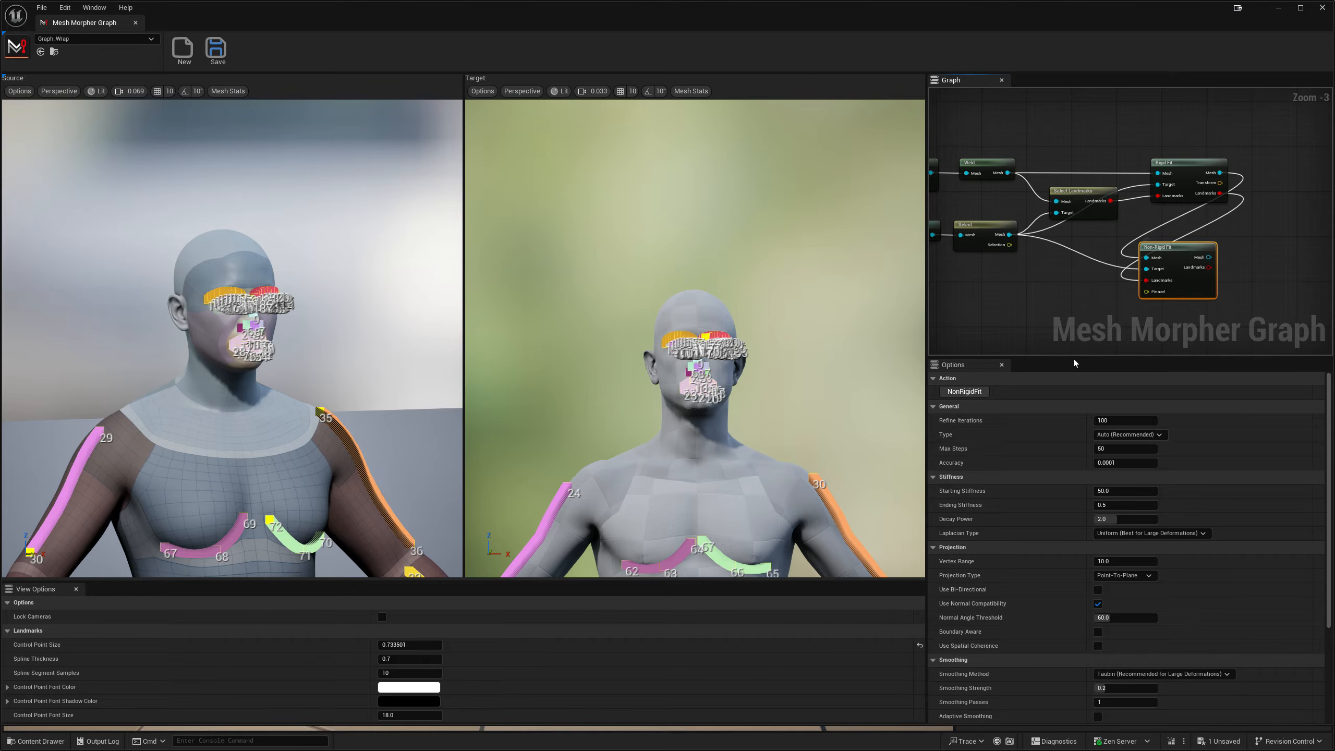
pyautogui.scroll(-5, 1232, 446)
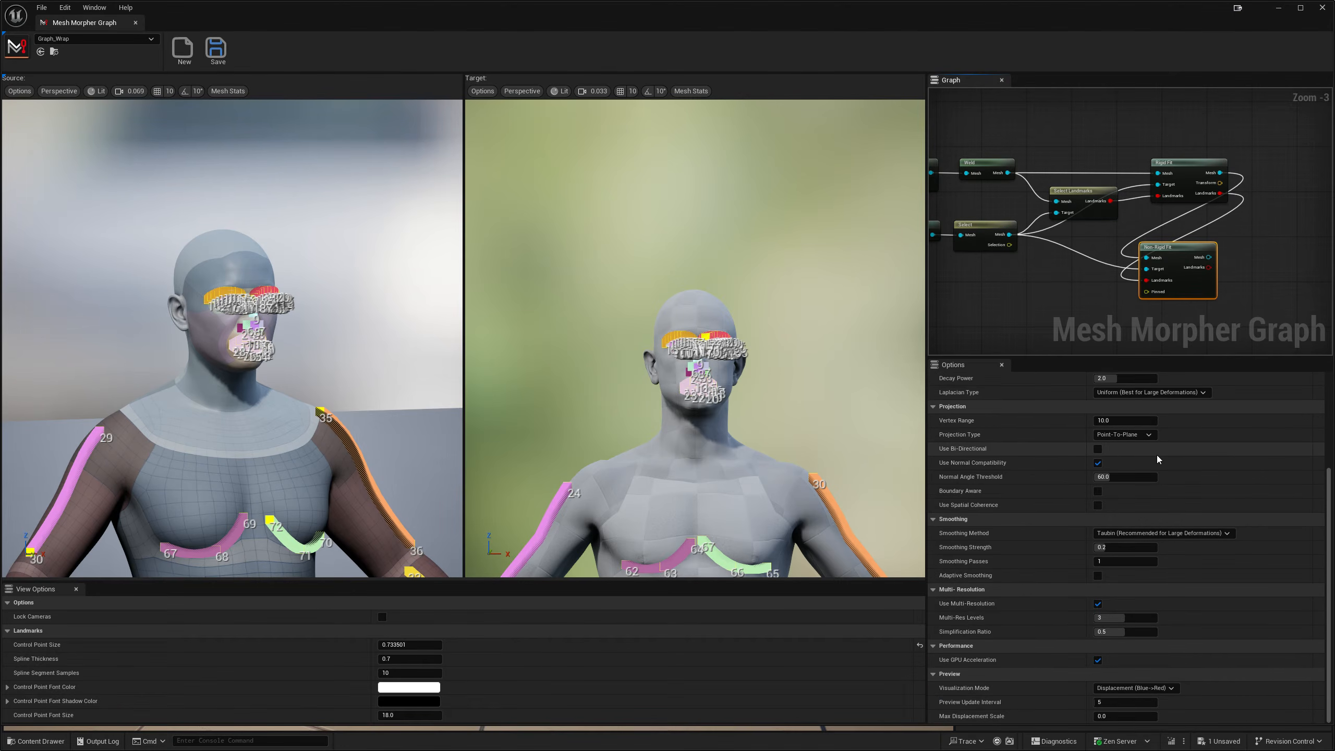
pyautogui.scroll(5, 1157, 455)
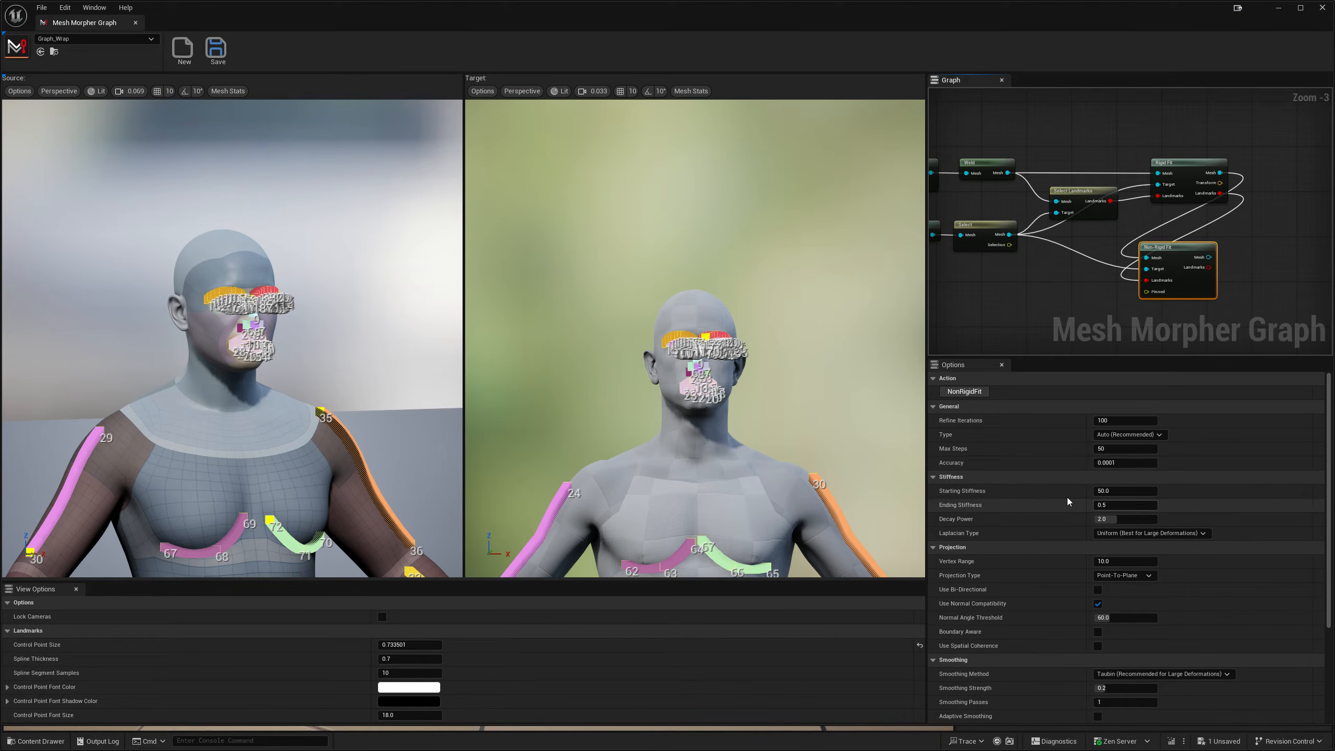
pyautogui.scroll(-1, 1013, 448)
pyautogui.scroll(1, 998, 440)
pyautogui.scroll(-3, 1001, 440)
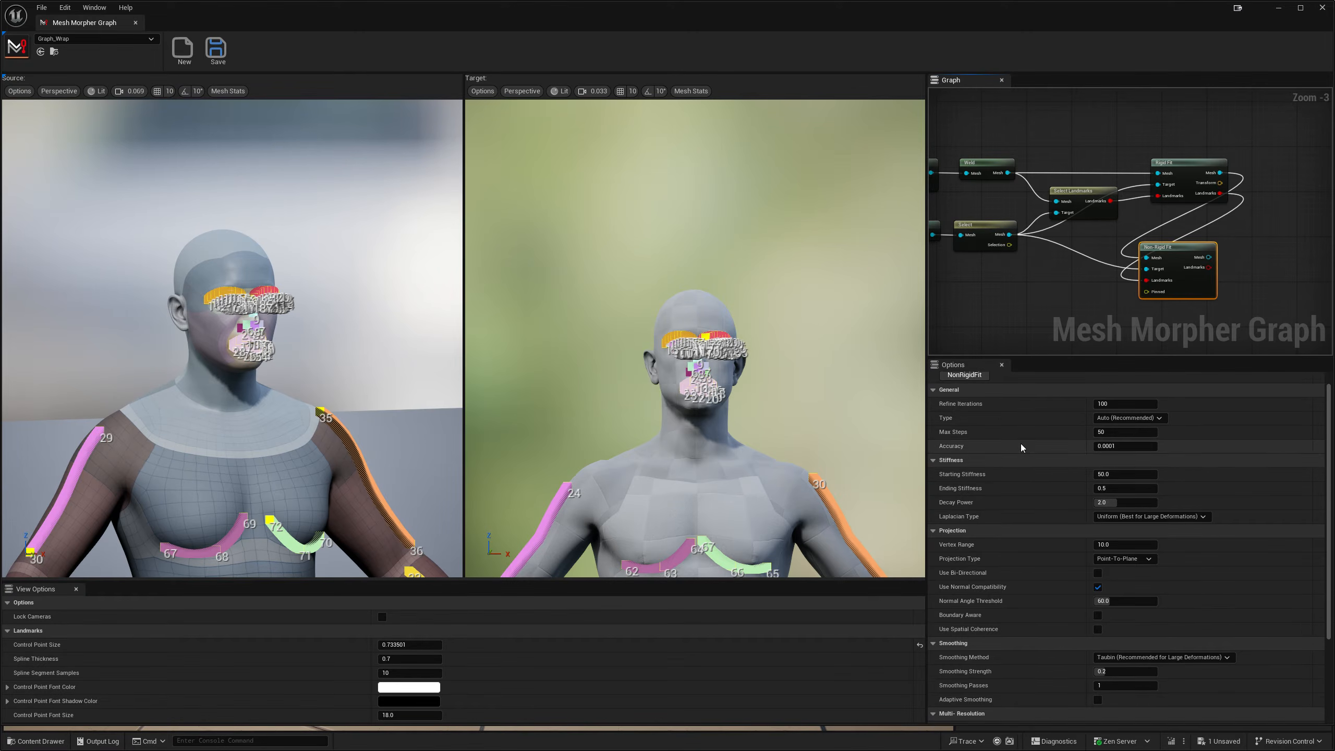
pyautogui.scroll(-1, 1011, 447)
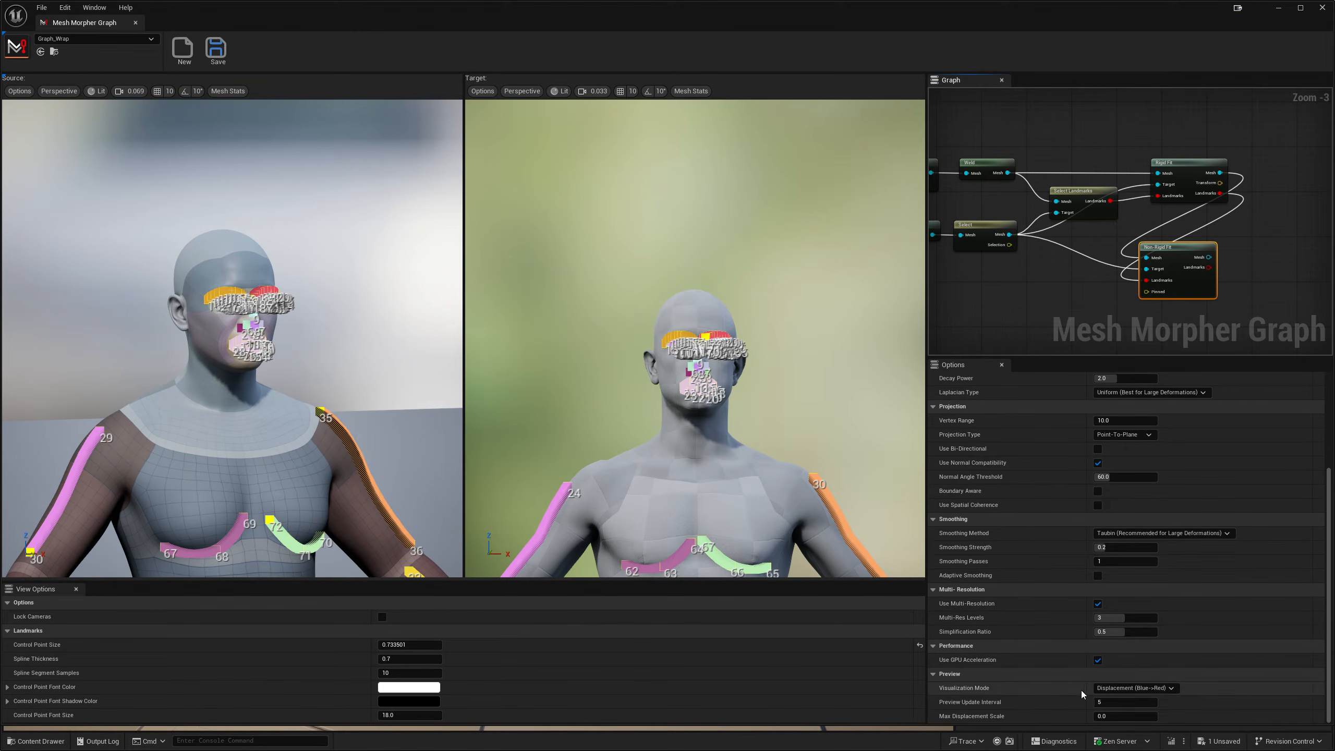
pyautogui.scroll(3, 977, 669)
pyautogui.scroll(1, 981, 657)
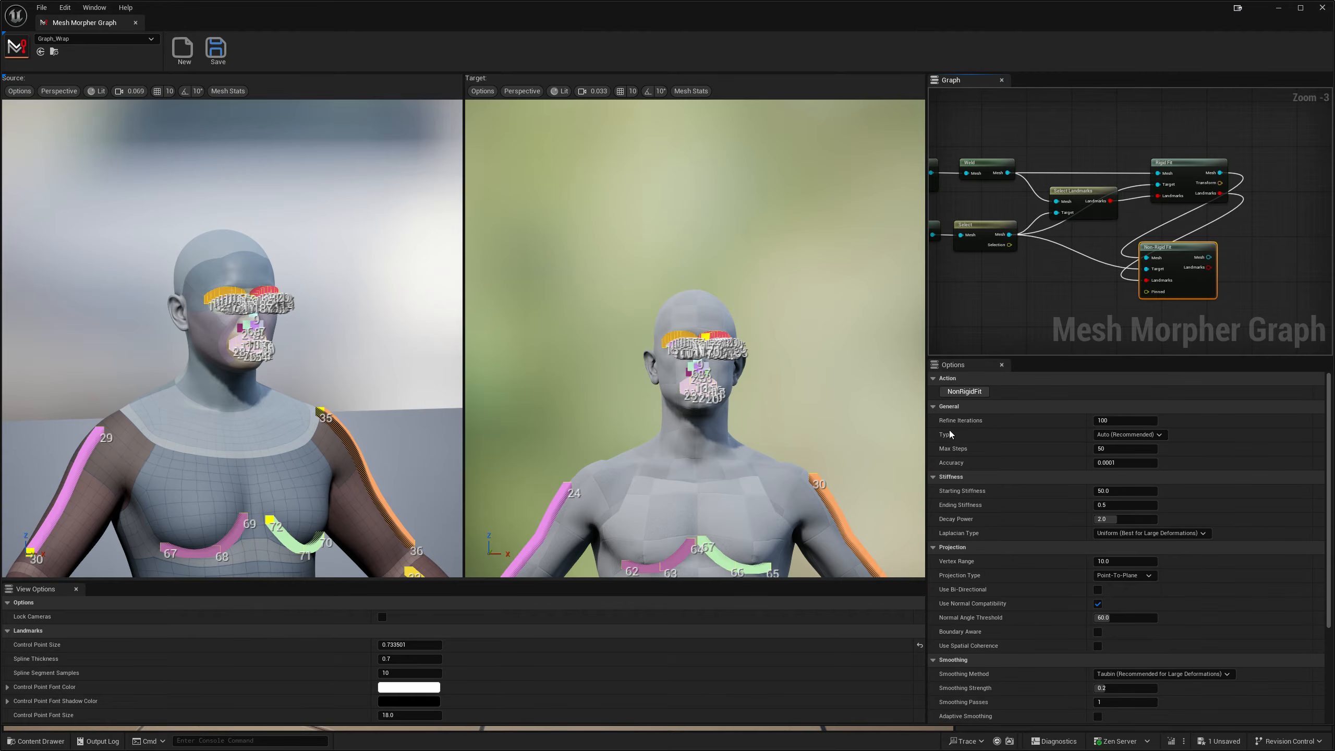
# - Run NonRigidFit and inspect the deforming body in the fit viewer, checking the fitted source mesh when it completes
pyautogui.click(969, 392)
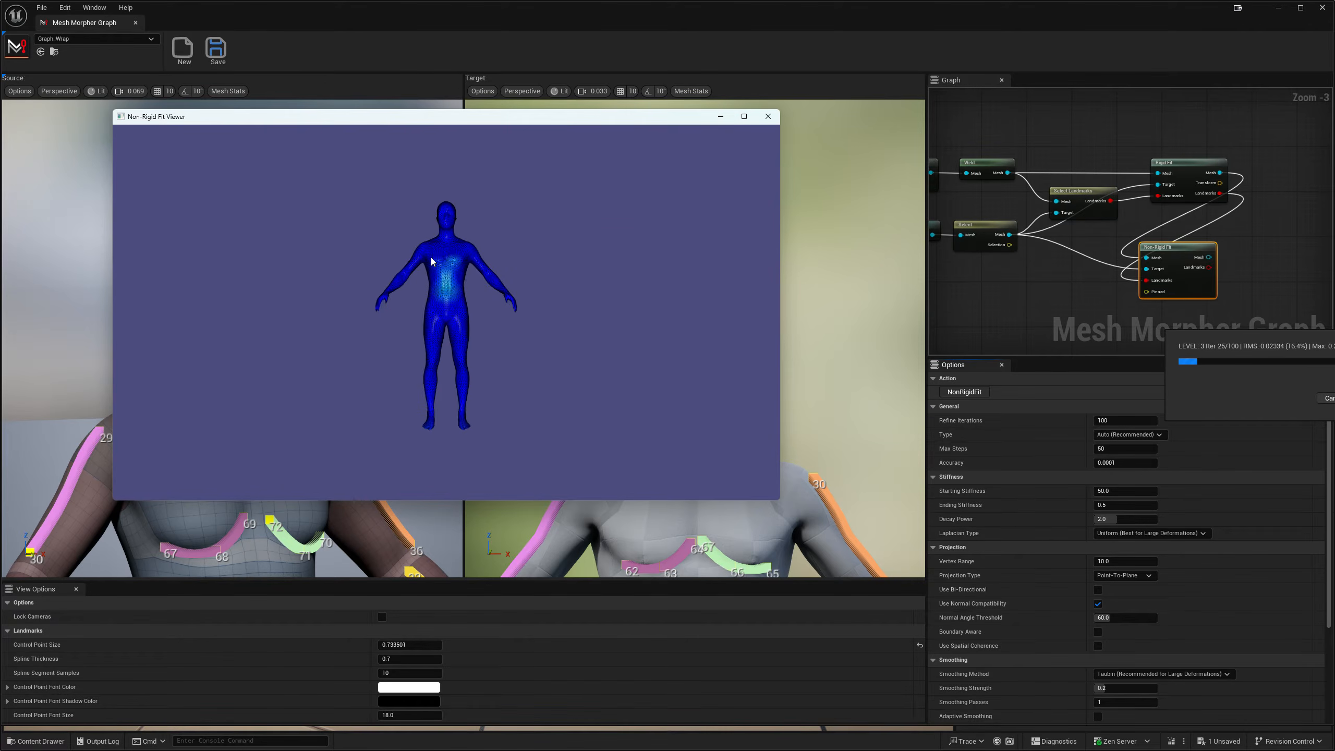
pyautogui.scroll(5, 439, 256)
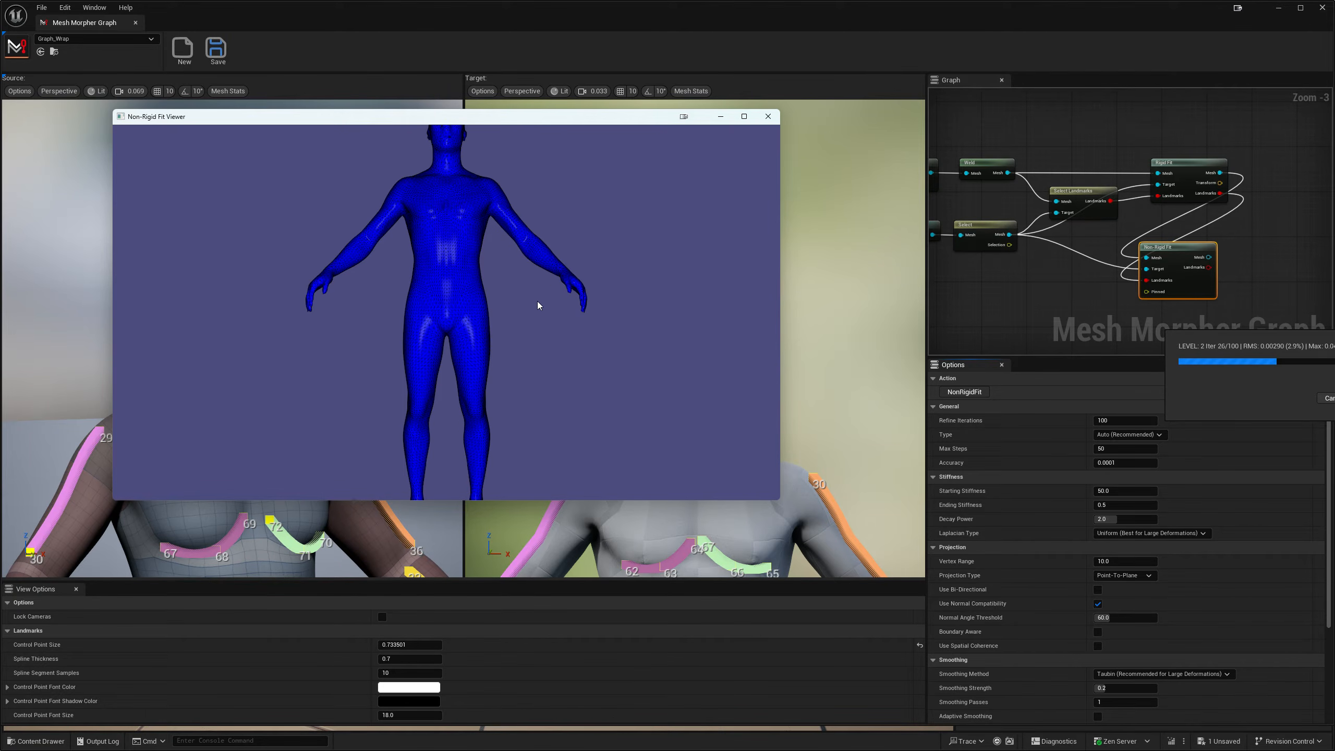
pyautogui.scroll(4, 497, 251)
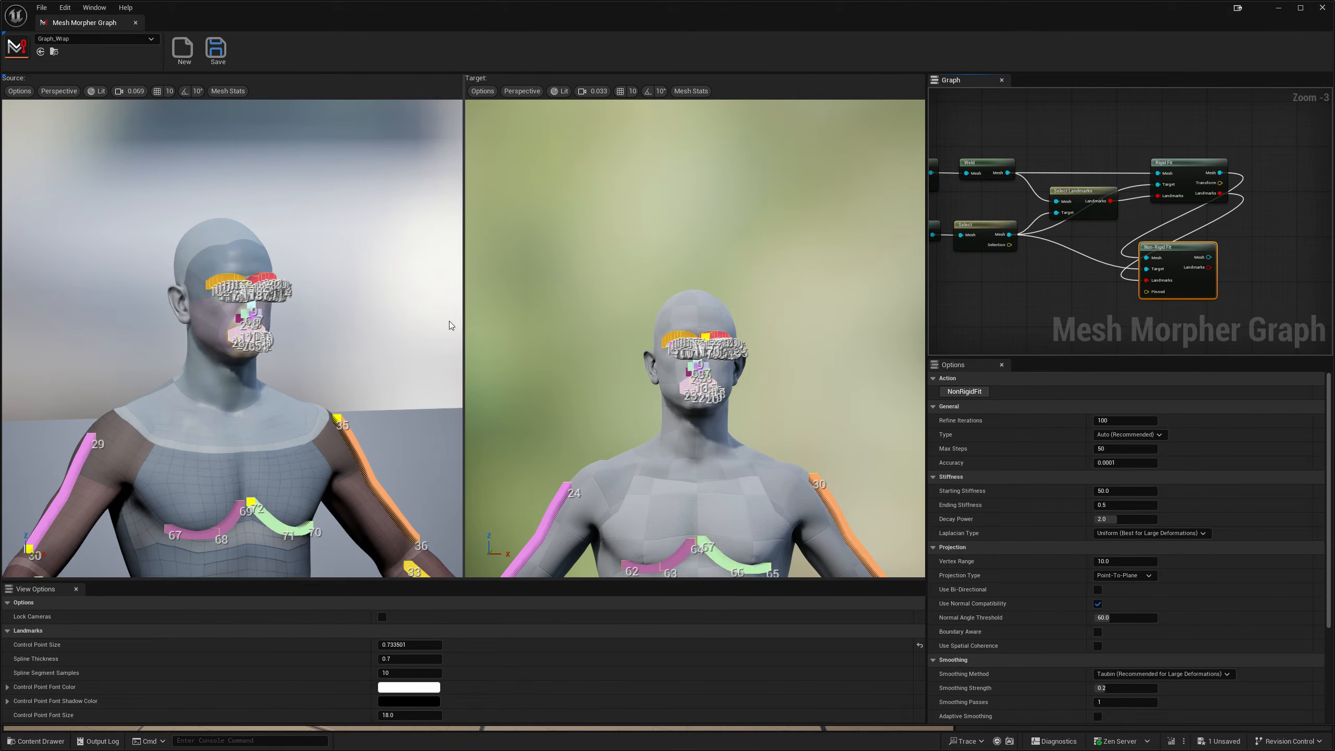
pyautogui.moveTo(449, 322); pyautogui.dragTo(410, 328, button='right')
# - Add a Sculpt Mesh node fed by the Non-Rigid Fit mesh and connect the Select node's mesh to its Reference input
pyautogui.moveTo(1076, 232); pyautogui.dragTo(1070, 195, button='right')
pyautogui.moveTo(1253, 188); pyautogui.dragTo(1130, 263)
pyautogui.write('sc')
pyautogui.click(1166, 296)
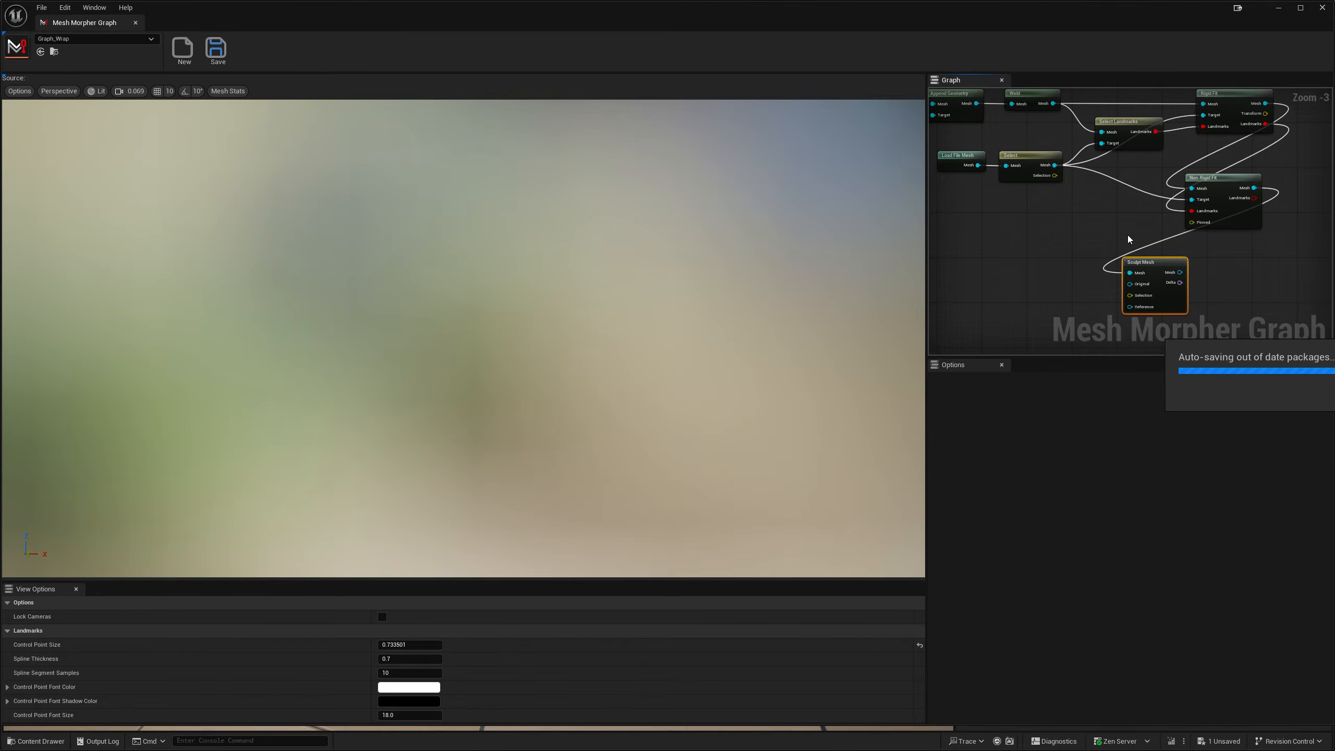
pyautogui.moveTo(1118, 234); pyautogui.dragTo(1143, 208, button='right')
pyautogui.moveTo(1087, 146)
pyautogui.mouseDown()
pyautogui.moveTo(1159, 282)
pyautogui.moveTo(1135, 278)
pyautogui.mouseUp()
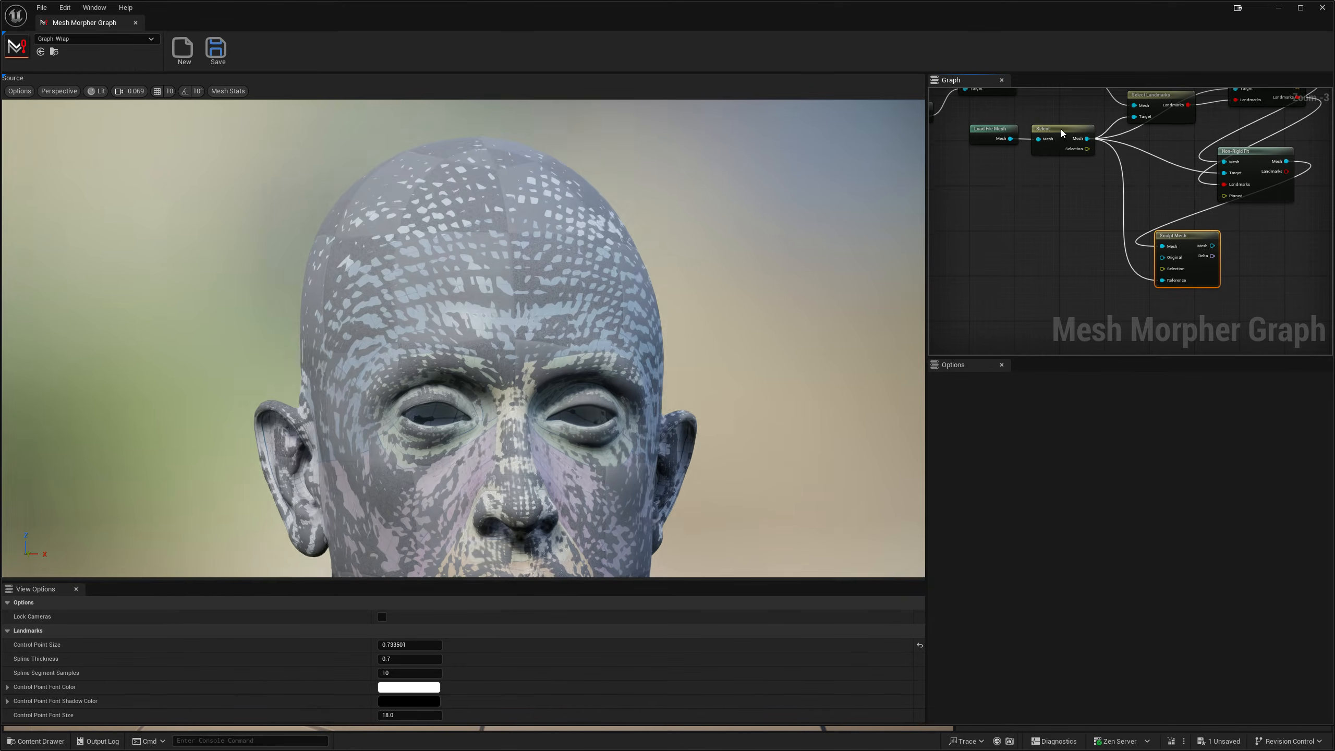
# - Examine how closely the fitted mesh overlaps the reference mesh at the feet and torso
pyautogui.moveTo(683, 294); pyautogui.dragTo(548, 236, button='right')
pyautogui.press('w')
pyautogui.press('w')
pyautogui.press('s')
pyautogui.scroll(-5, 620, 250)
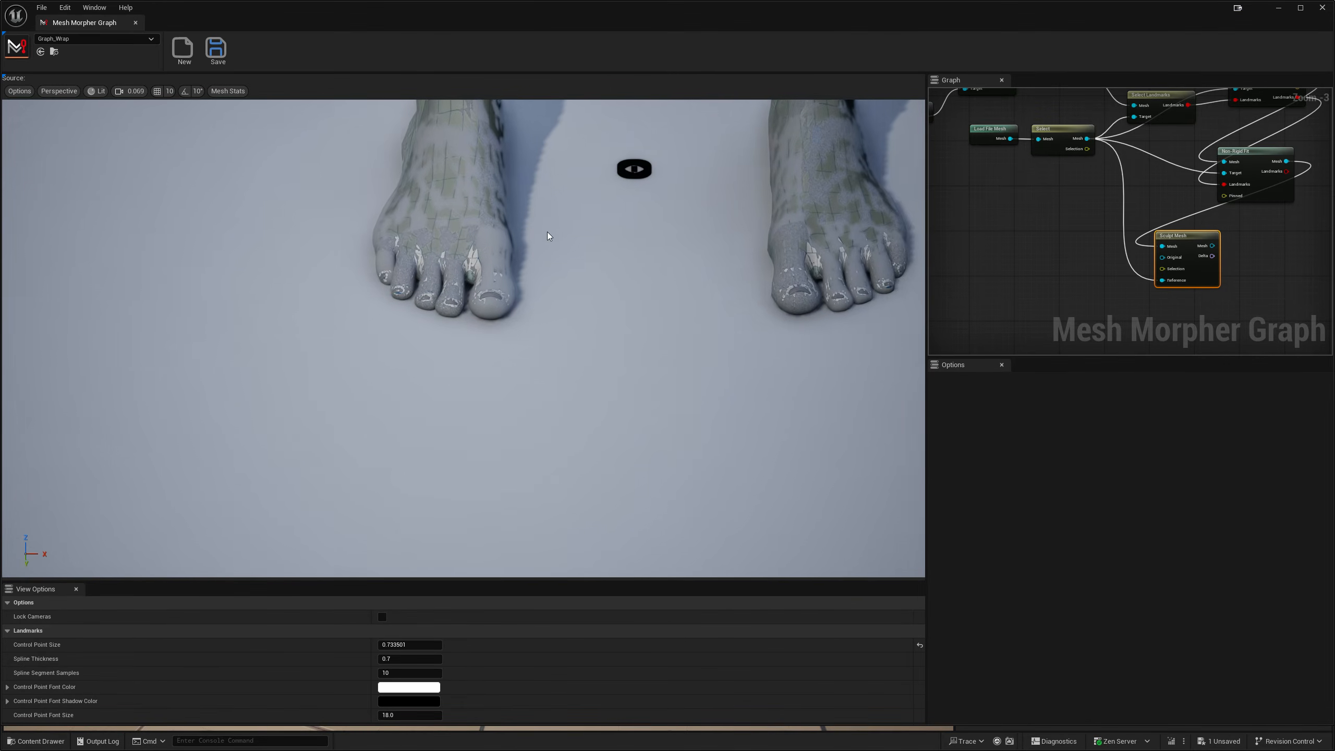
pyautogui.moveTo(663, 245); pyautogui.dragTo(624, 273, button='right')
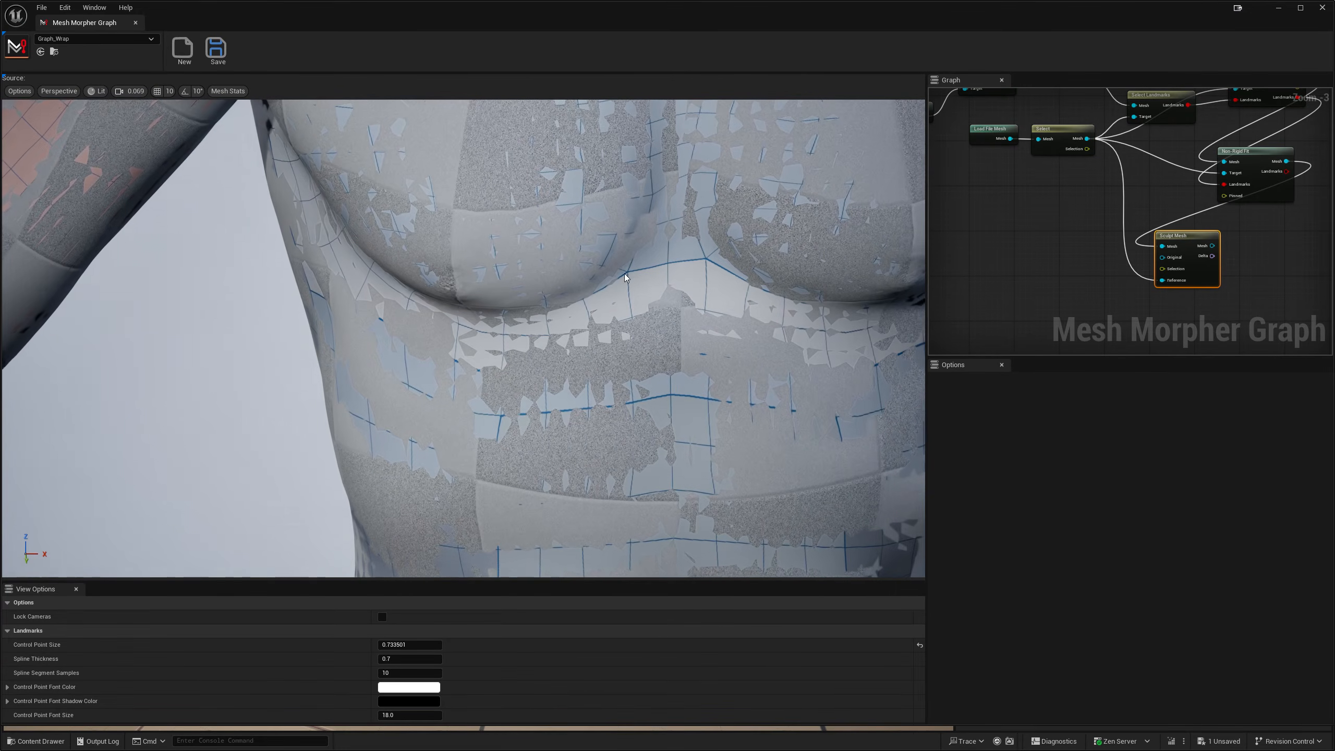
# - Open the Sculpt Mesh node for editing and toggle the reference mesh to compare the fit around the chest
pyautogui.doubleClick(1189, 239)
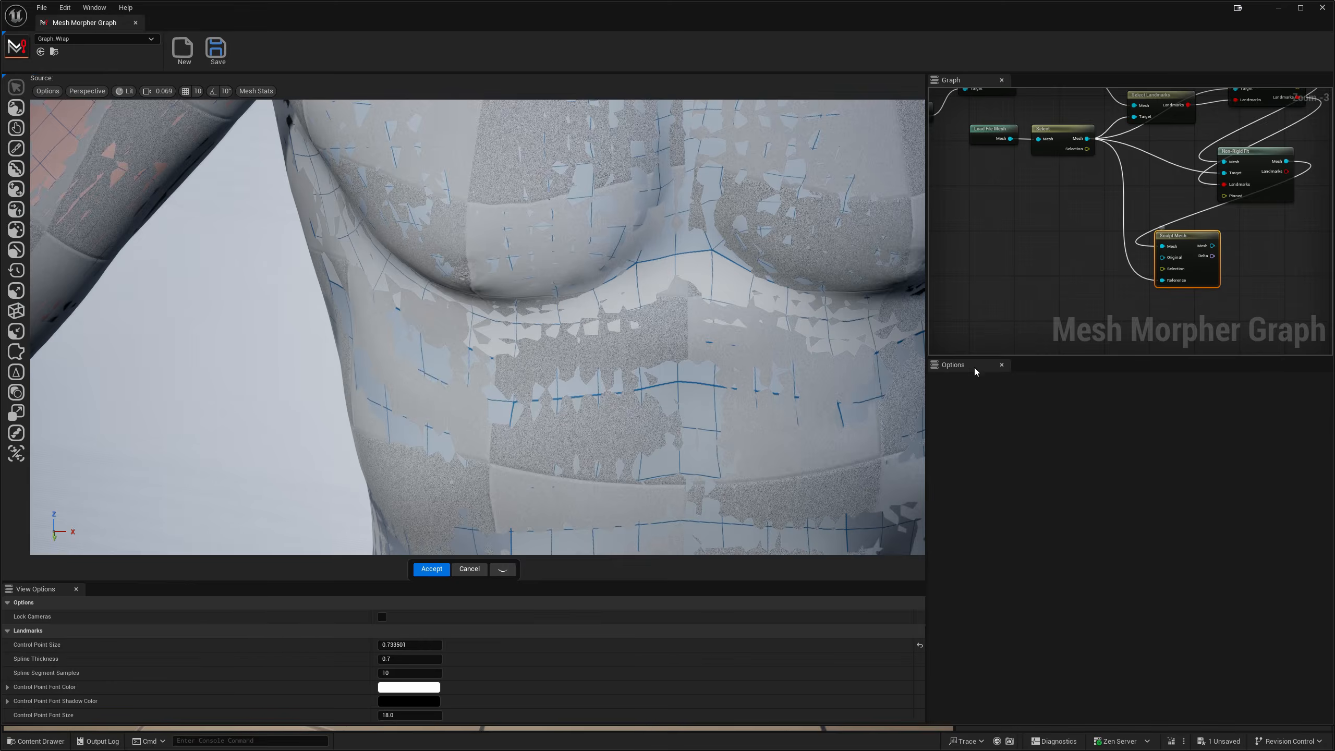
pyautogui.click(505, 571)
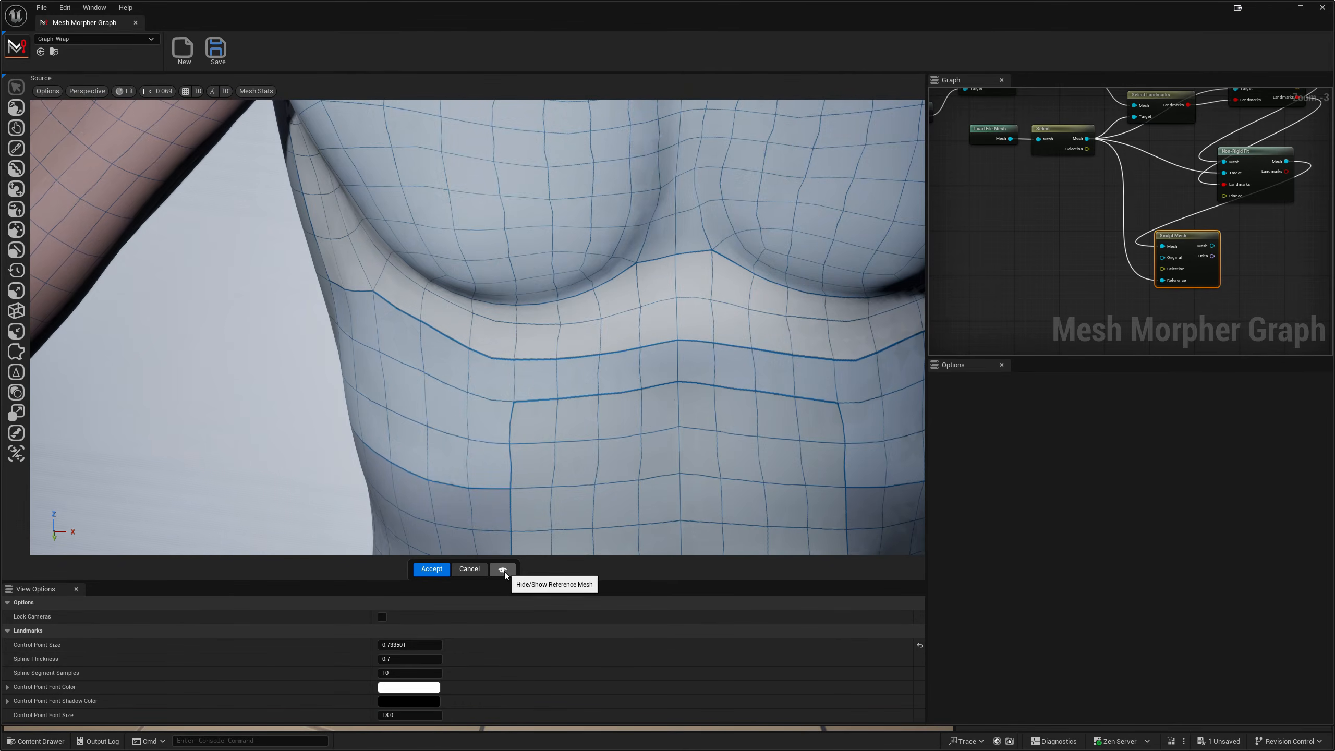
pyautogui.click(504, 571)
pyautogui.click(503, 569)
pyautogui.click(503, 570)
pyautogui.click(503, 569)
pyautogui.click(504, 572)
# - Toggle the reference mesh repeatedly to compare the fitted face, neck and shoulders with the target character
pyautogui.moveTo(552, 469); pyautogui.dragTo(583, 263, button='middle')
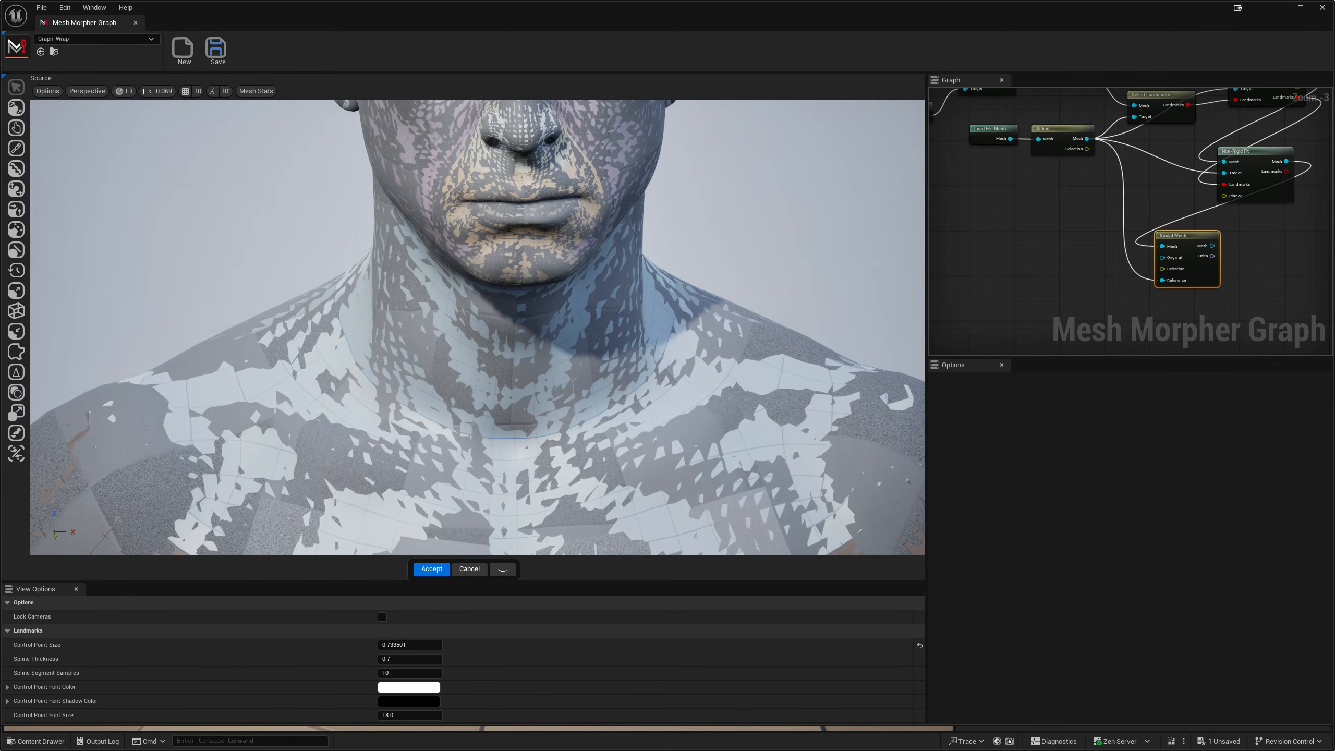
pyautogui.scroll(-1, 543, 471)
pyautogui.scroll(-3, 542, 470)
pyautogui.click(504, 570)
pyautogui.click(503, 569)
pyautogui.click(503, 570)
pyautogui.click(503, 570)
pyautogui.click(503, 570)
pyautogui.click(503, 570)
pyautogui.click(504, 570)
pyautogui.click(503, 570)
pyautogui.click(503, 570)
pyautogui.moveTo(572, 467); pyautogui.dragTo(686, 552, button='middle')
pyautogui.scroll(2, 572, 468)
pyautogui.moveTo(573, 467); pyautogui.dragTo(334, 446, button='middle')
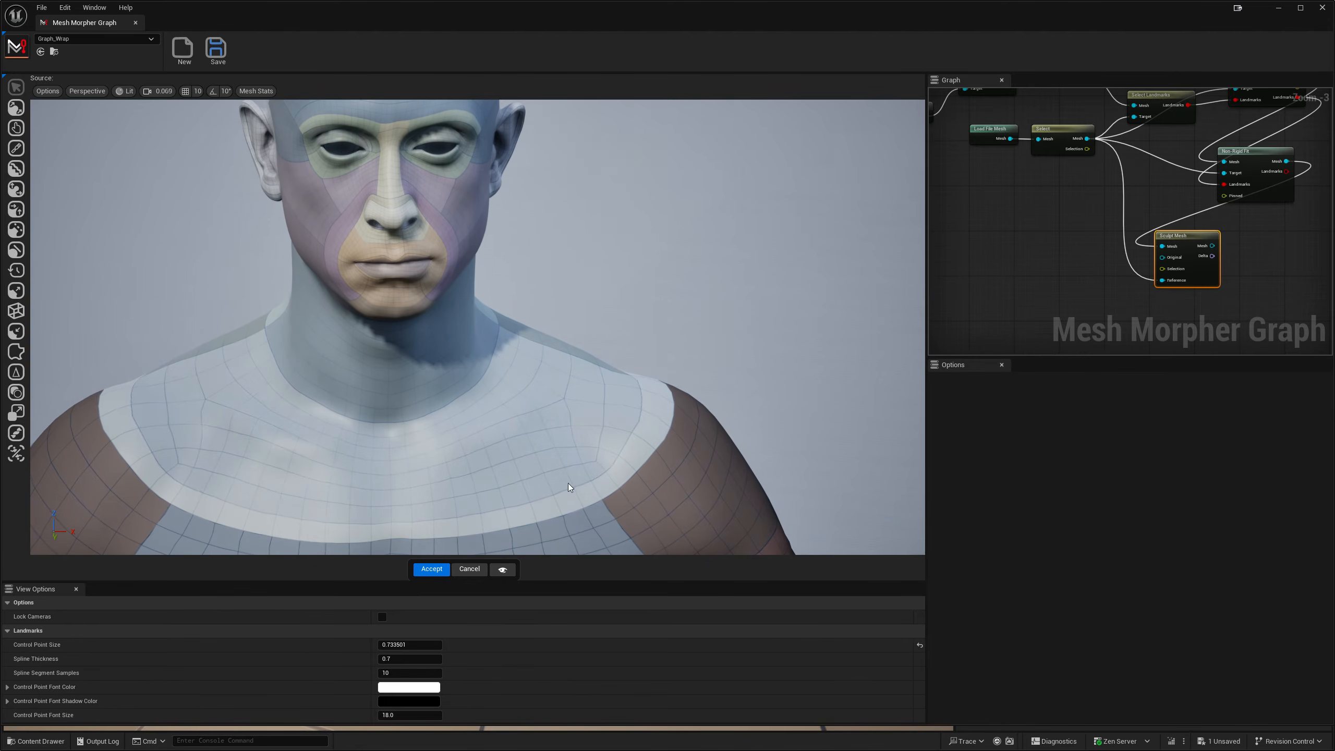
pyautogui.click(504, 571)
pyautogui.moveTo(504, 489); pyautogui.dragTo(633, 489, button='middle')
pyautogui.scroll(2, 505, 489)
pyautogui.moveTo(505, 489); pyautogui.dragTo(483, 526, button='middle')
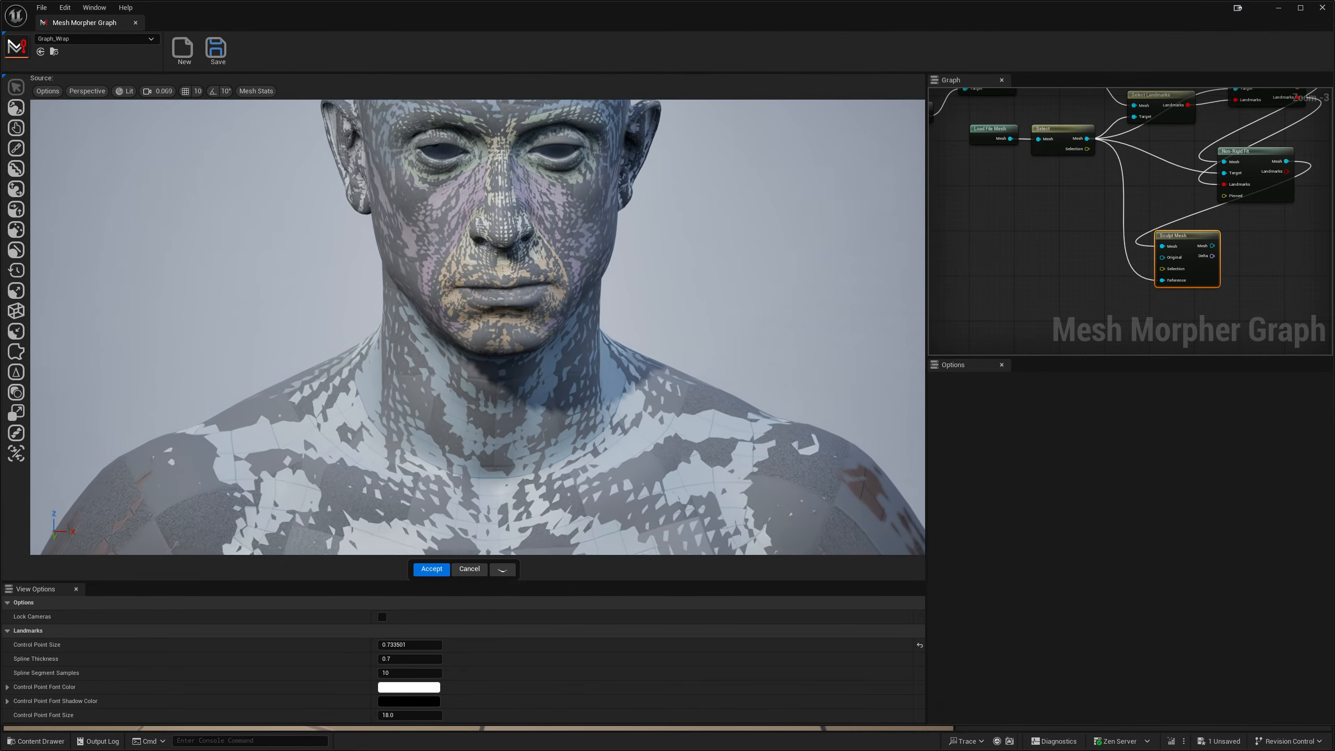
pyautogui.keyDown('alt'); pyautogui.moveTo(111, 399); pyautogui.dragTo(142, 399, button='right'); pyautogui.keyUp('alt')
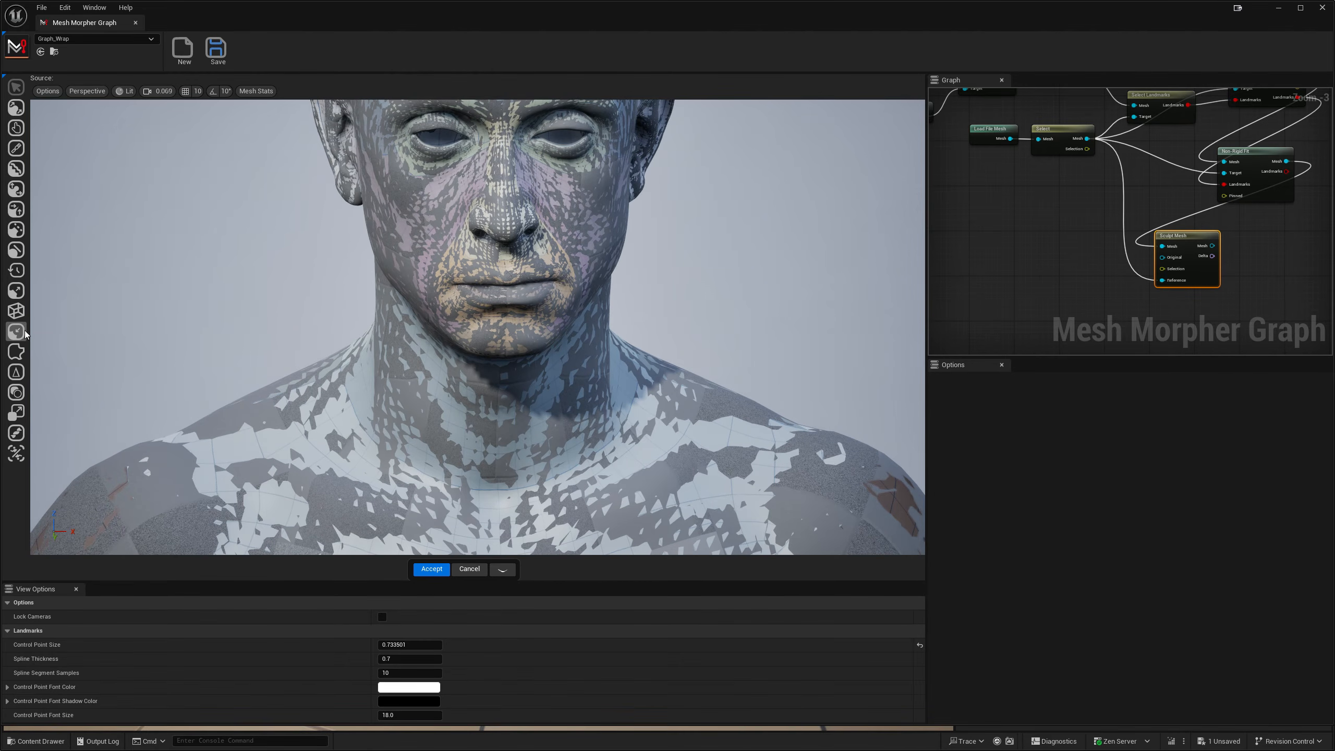
# - Use the Project sculpt brush on the face to project the fitted mesh onto the reference, and finish the Sculpt Mesh editing
pyautogui.moveTo(511, 384); pyautogui.dragTo(791, 547, button='middle')
pyautogui.scroll(2, 511, 384)
pyautogui.moveTo(684, 400); pyautogui.dragTo(551, 326, button='middle')
pyautogui.keyDown('alt'); pyautogui.moveTo(551, 326); pyautogui.dragTo(663, 326, button='right'); pyautogui.keyUp('alt')
pyautogui.keyDown('alt'); pyautogui.moveTo(473, 381); pyautogui.dragTo(537, 381, button='right'); pyautogui.keyUp('alt')
pyautogui.moveTo(559, 383); pyautogui.dragTo(672, 362)
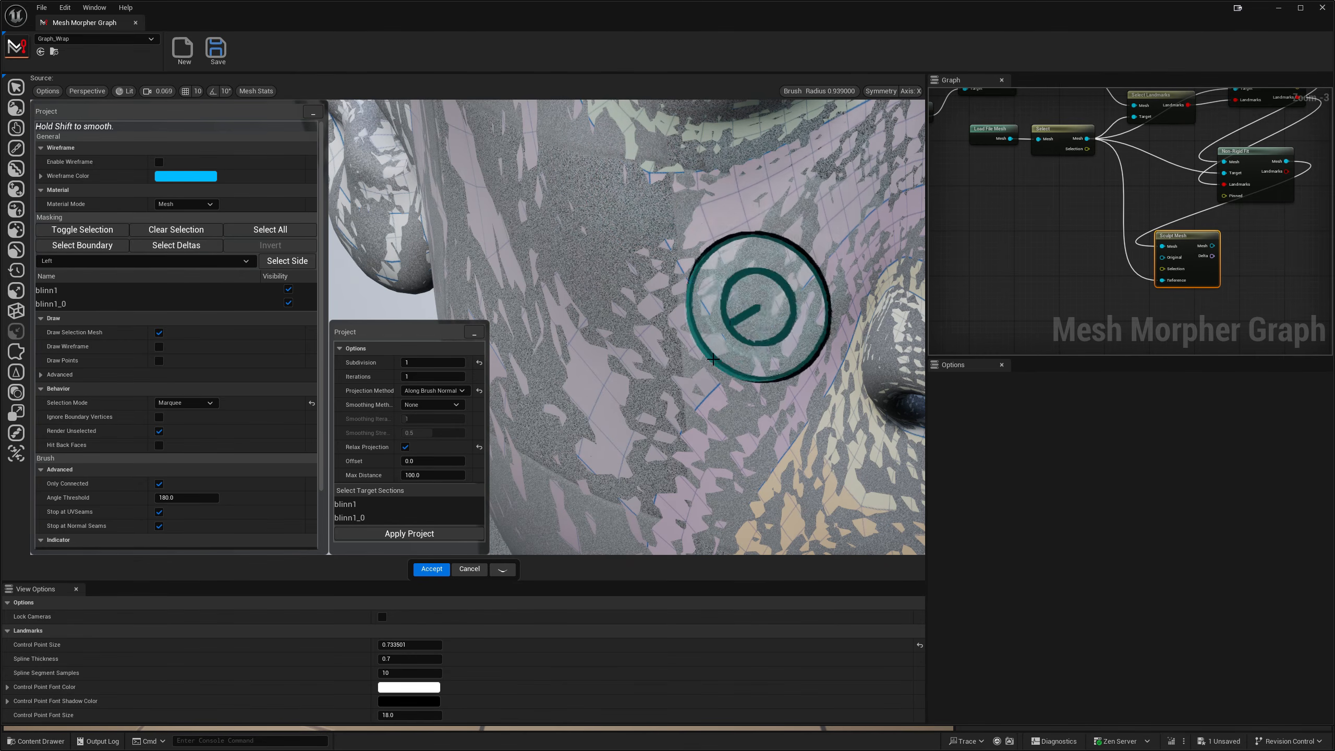
pyautogui.keyDown('alt'); pyautogui.moveTo(743, 381); pyautogui.dragTo(725, 386); pyautogui.keyUp('alt')
pyautogui.scroll(-10, 769, 389)
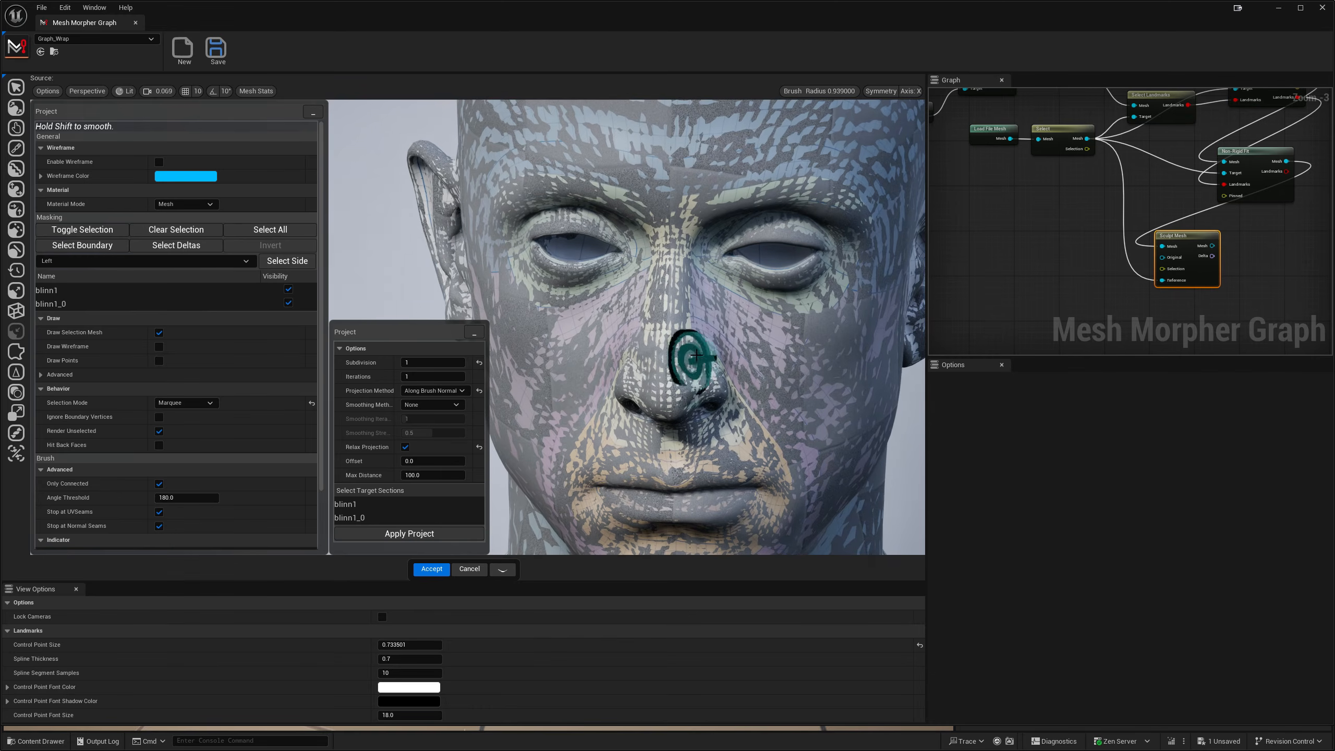
pyautogui.moveTo(770, 337)
pyautogui.keyDown('alt'); pyautogui.mouseDown()
pyautogui.moveTo(774, 386)
pyautogui.moveTo(767, 337)
pyautogui.mouseUp(); pyautogui.keyUp('alt')
pyautogui.moveTo(717, 345)
pyautogui.mouseDown(button='middle')
pyautogui.moveTo(405, 199)
pyautogui.moveTo(578, 235)
pyautogui.moveTo(575, 105)
pyautogui.moveTo(718, 344)
pyautogui.mouseUp(button='middle')
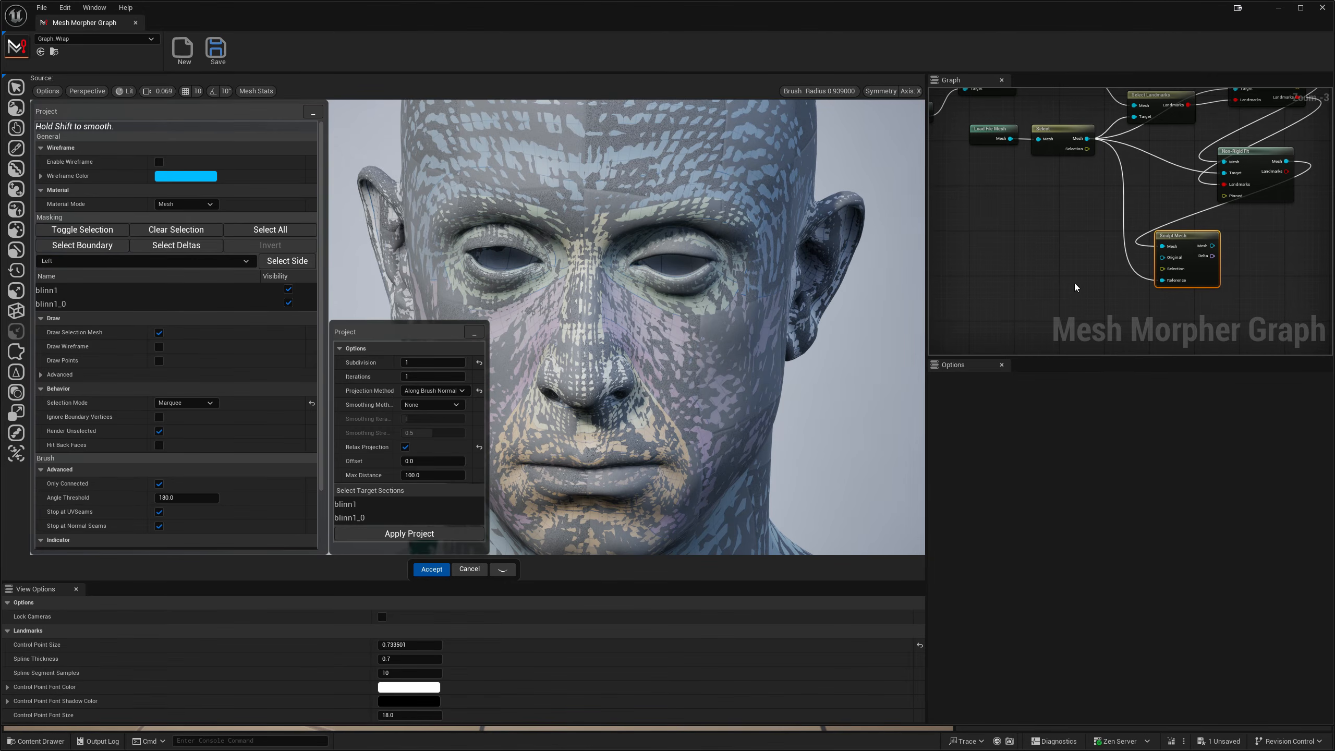
pyautogui.press('Return')
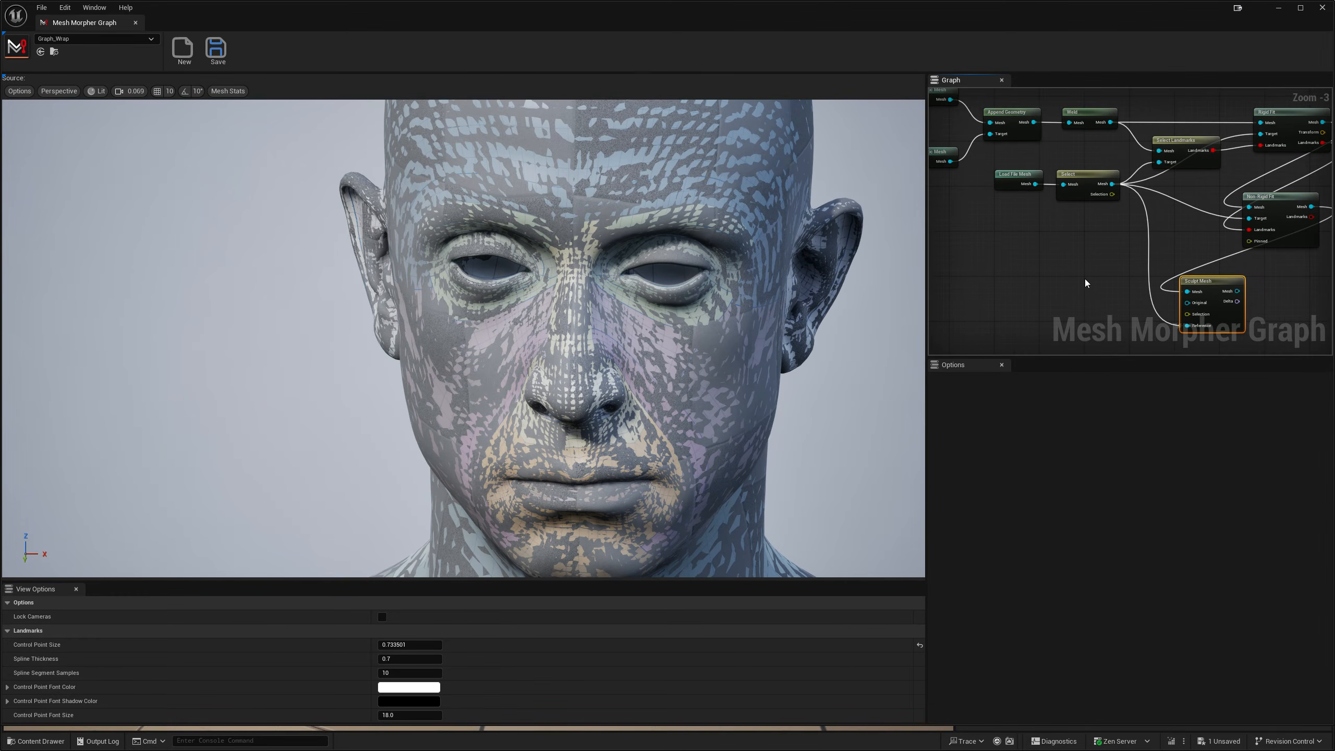
# - Widen the graph area and add an Apply Deltas node fed by the head's Load Static Mesh node
pyautogui.moveTo(925, 297); pyautogui.dragTo(819, 300)
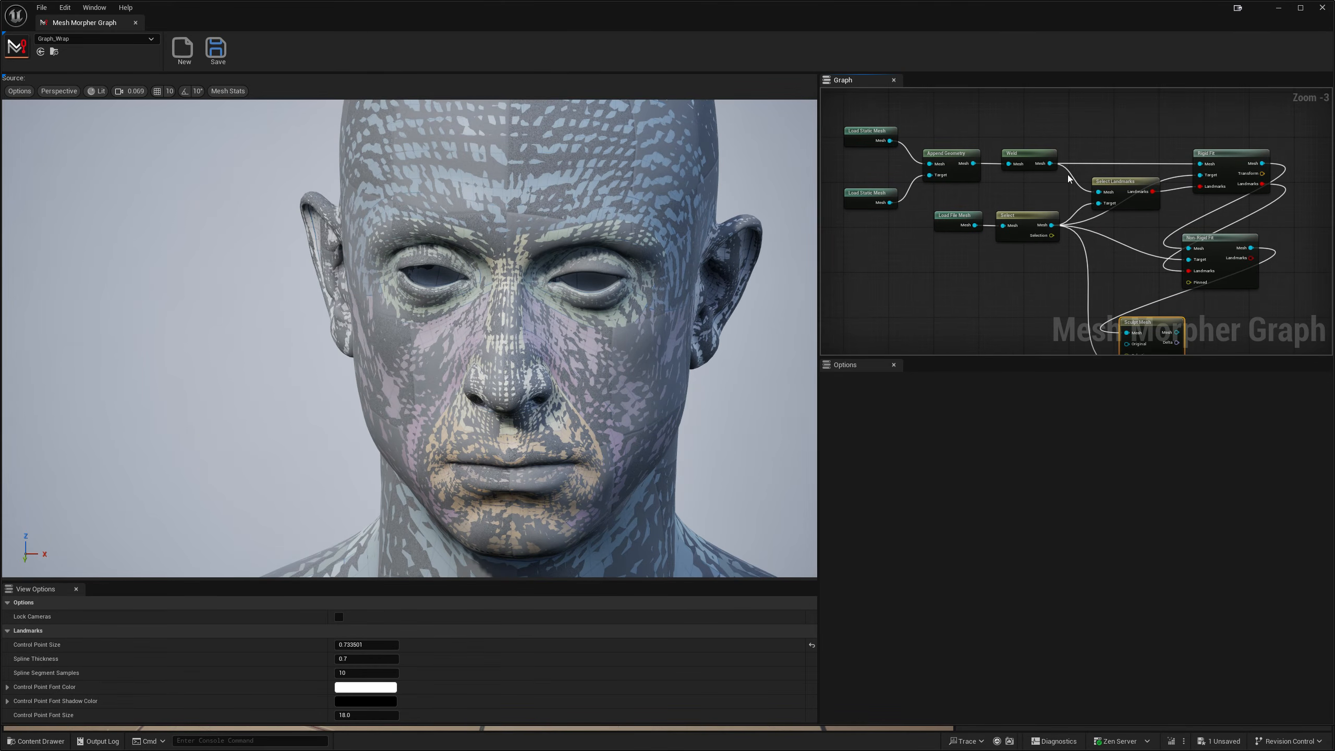
pyautogui.scroll(-8, 807, 341)
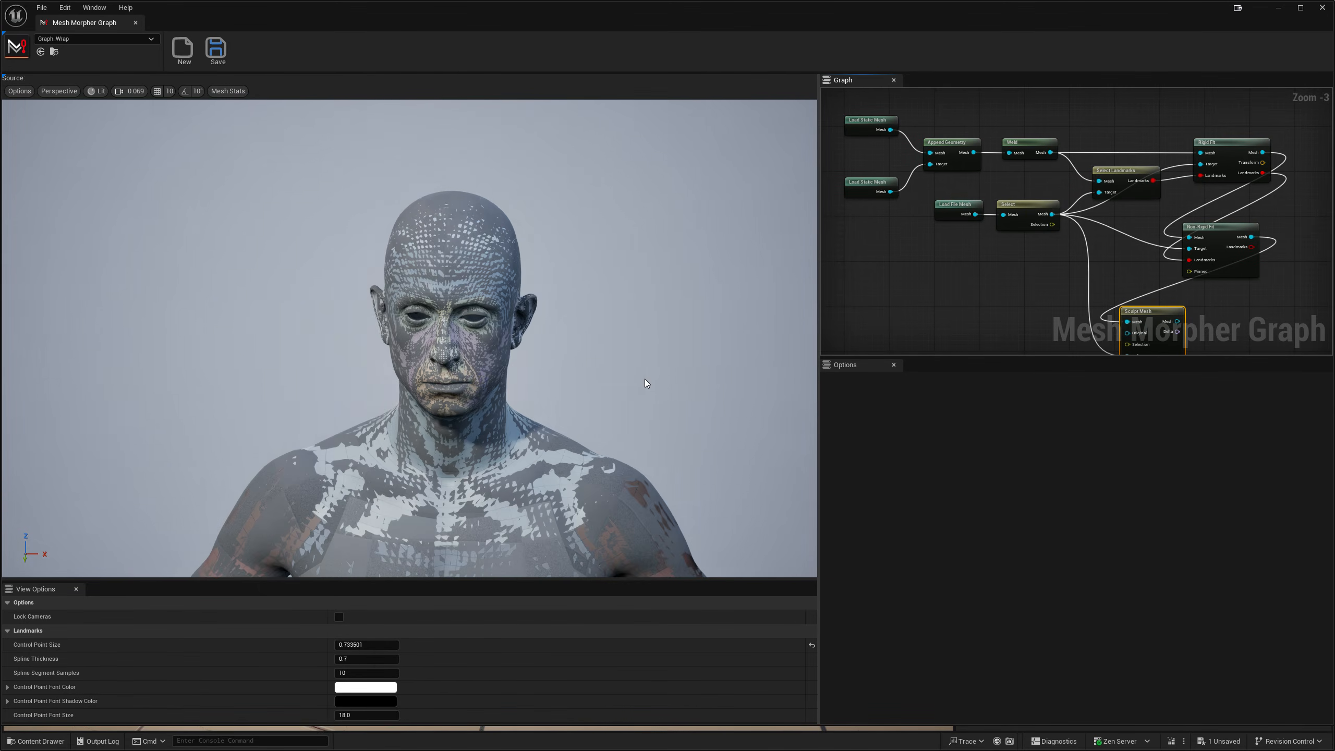
pyautogui.scroll(8, 618, 372)
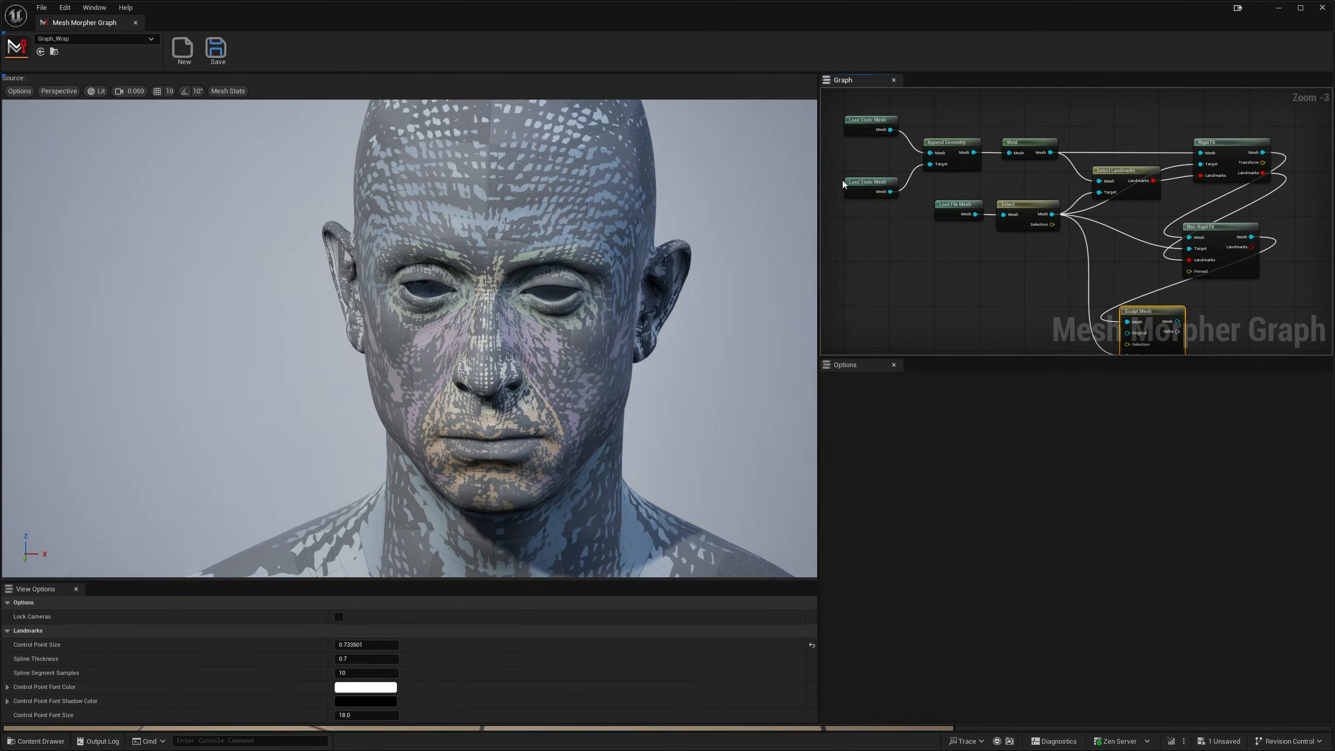
pyautogui.moveTo(1082, 200)
pyautogui.mouseDown(button='right')
pyautogui.moveTo(1076, 185)
pyautogui.moveTo(1112, 217)
pyautogui.moveTo(1101, 210)
pyautogui.mouseUp(button='right')
pyautogui.scroll(-2, 1101, 210)
pyautogui.scroll(1, 1072, 199)
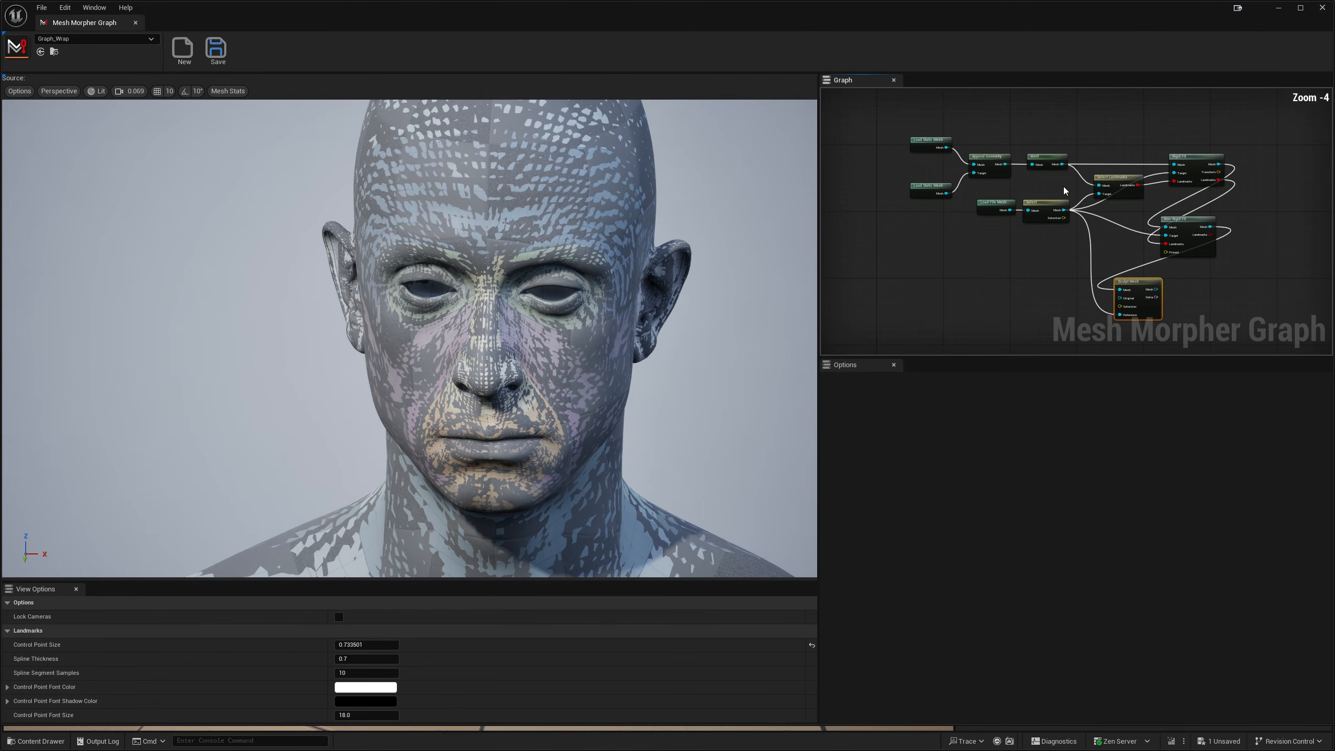
pyautogui.moveTo(970, 160); pyautogui.dragTo(1093, 283)
pyautogui.write('appl')
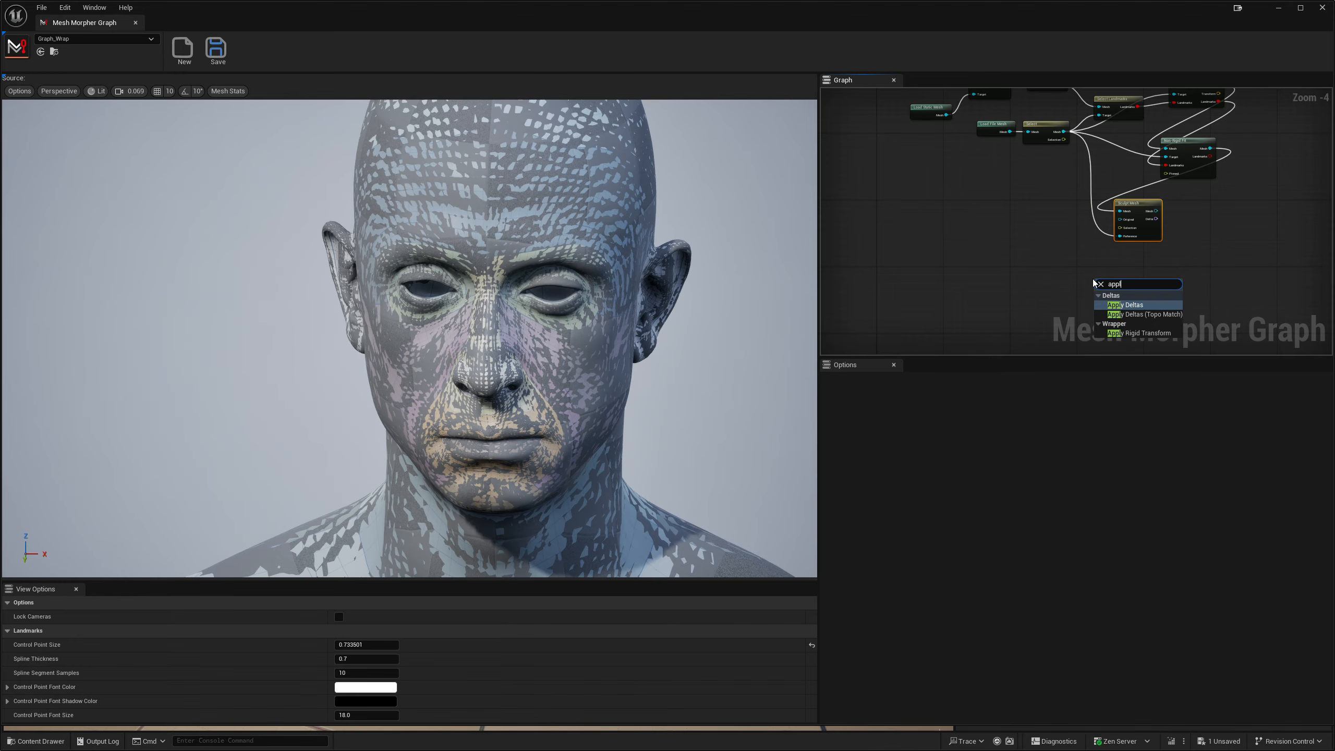
pyautogui.click(1149, 305)
pyautogui.scroll(3, 1156, 232)
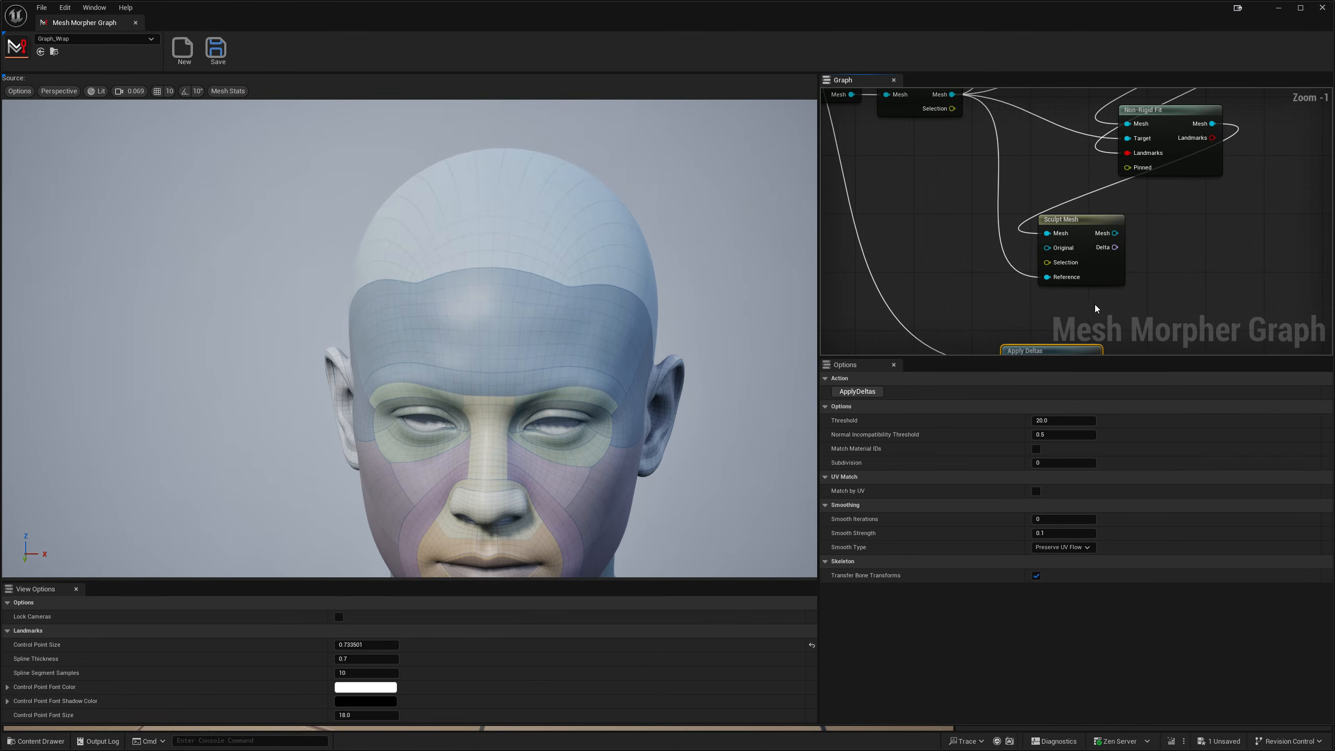
# - Move the Apply Deltas node beside the Sculpt Mesh node and enlarge the graph area further
pyautogui.moveTo(1054, 349)
pyautogui.mouseDown()
pyautogui.moveTo(1182, 246)
pyautogui.moveTo(1185, 198)
pyautogui.moveTo(1208, 181)
pyautogui.mouseUp()
pyautogui.moveTo(1041, 210); pyautogui.dragTo(1096, 350, button='right')
pyautogui.moveTo(930, 319); pyautogui.dragTo(1050, 283, button='right')
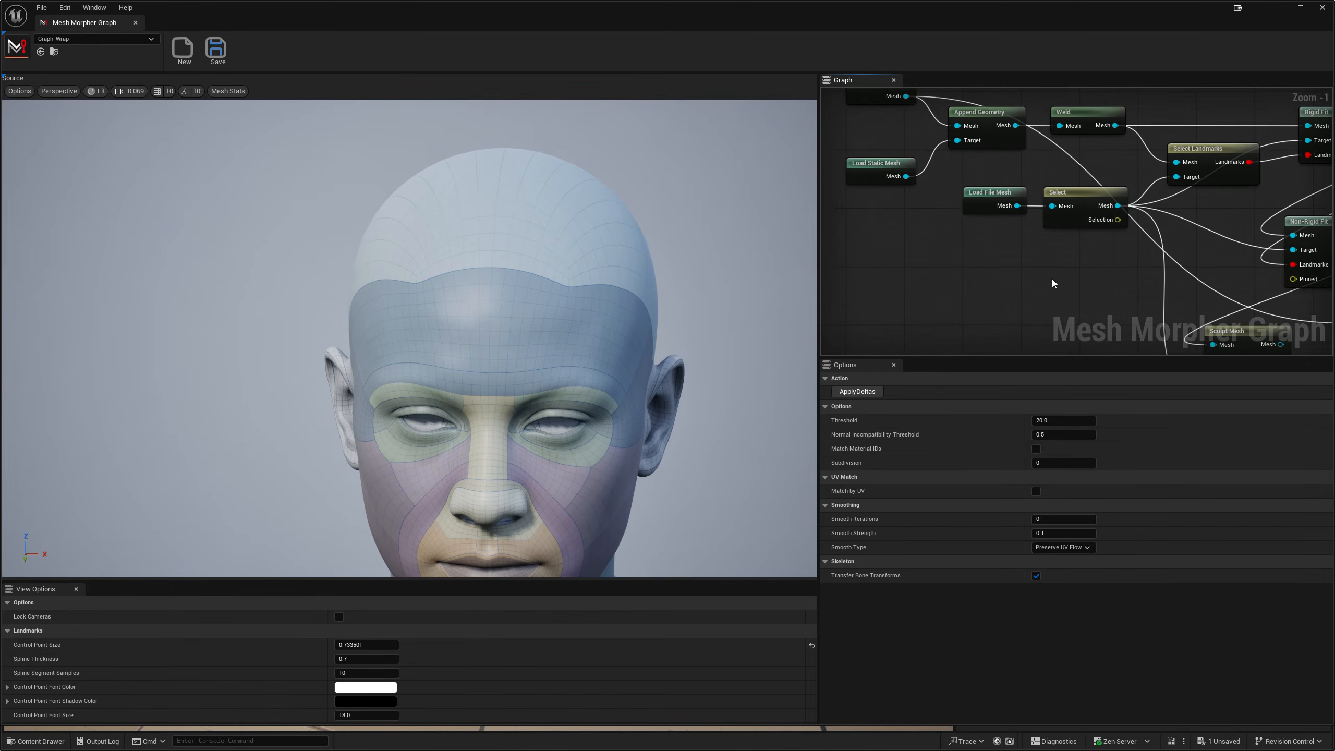
pyautogui.scroll(-2, 1022, 271)
pyautogui.moveTo(818, 245); pyautogui.dragTo(653, 245)
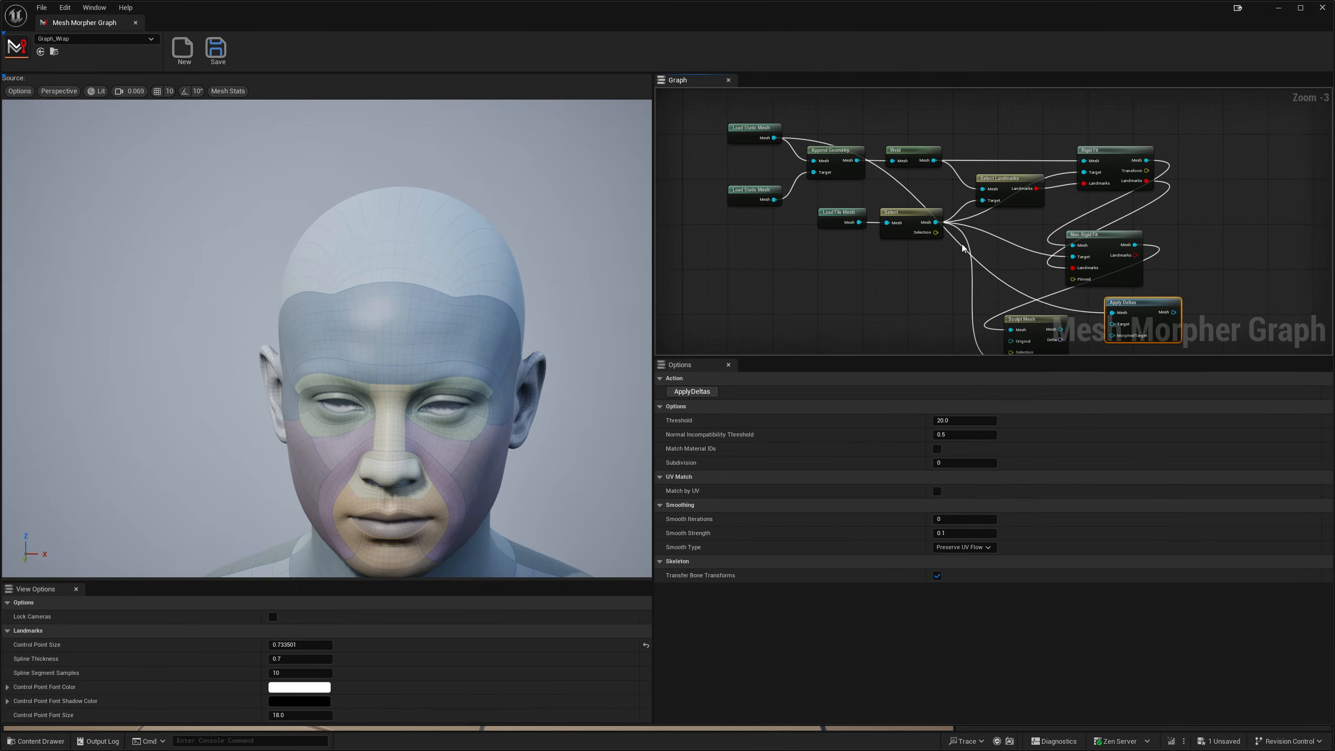
pyautogui.moveTo(1052, 260); pyautogui.dragTo(1029, 214, button='right')
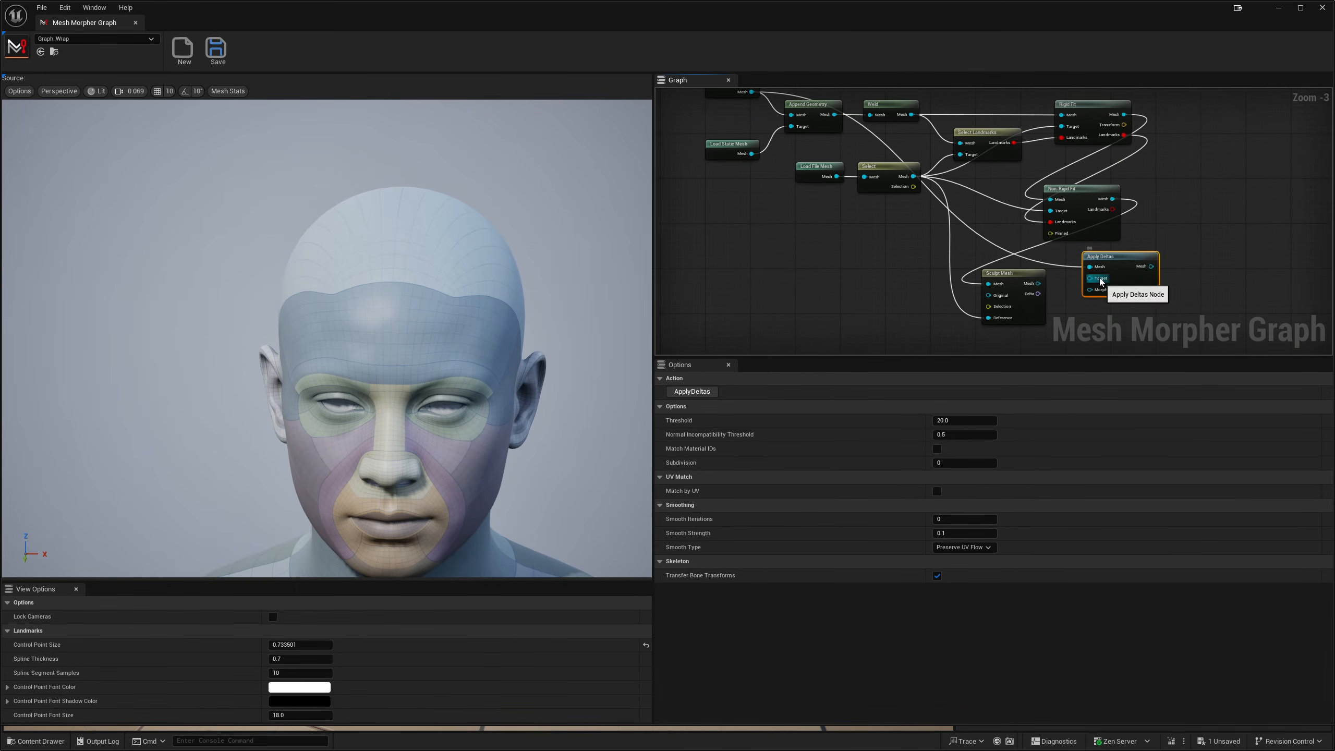
# - Connect the Weld mesh to Apply Deltas' Target and the Sculpt Mesh output to MorphedTarget, and run ApplyDeltas on the head
pyautogui.moveTo(908, 116); pyautogui.dragTo(1098, 284)
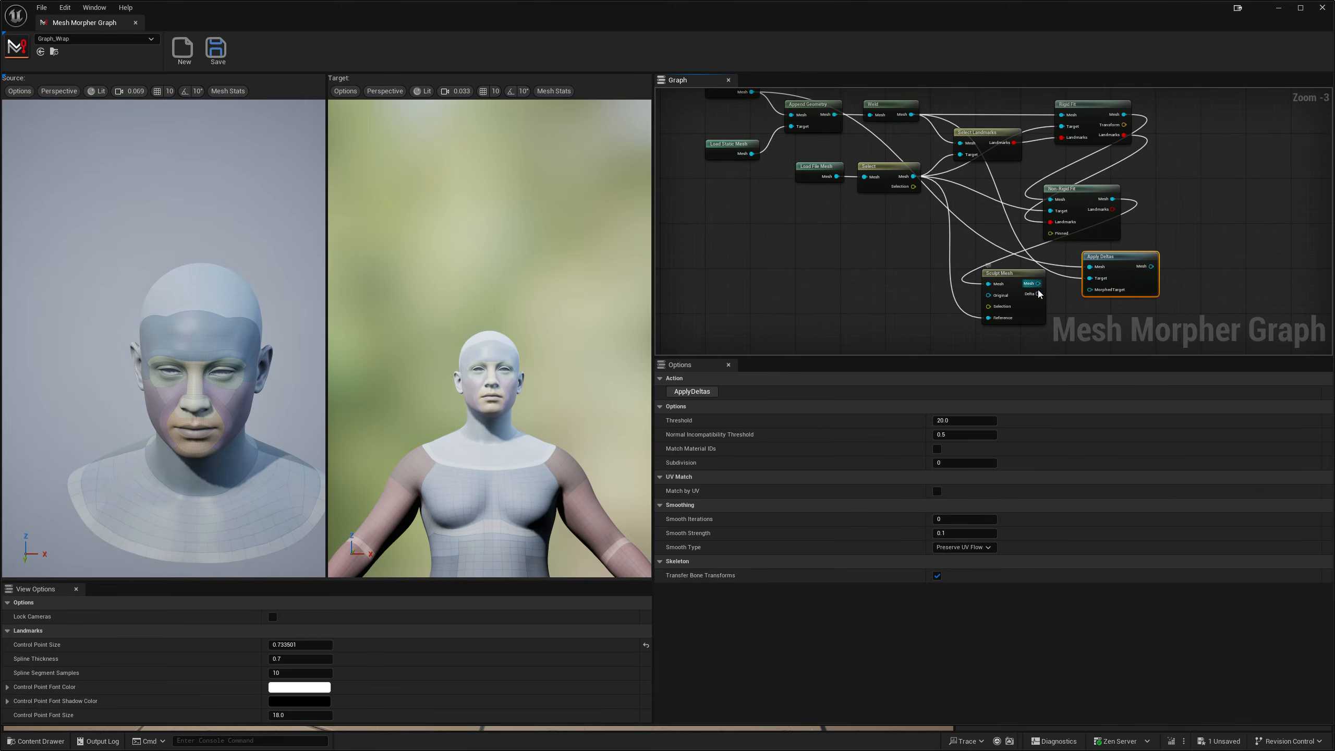
pyautogui.moveTo(1038, 284); pyautogui.dragTo(1092, 294)
pyautogui.moveTo(1012, 275); pyautogui.dragTo(1016, 278)
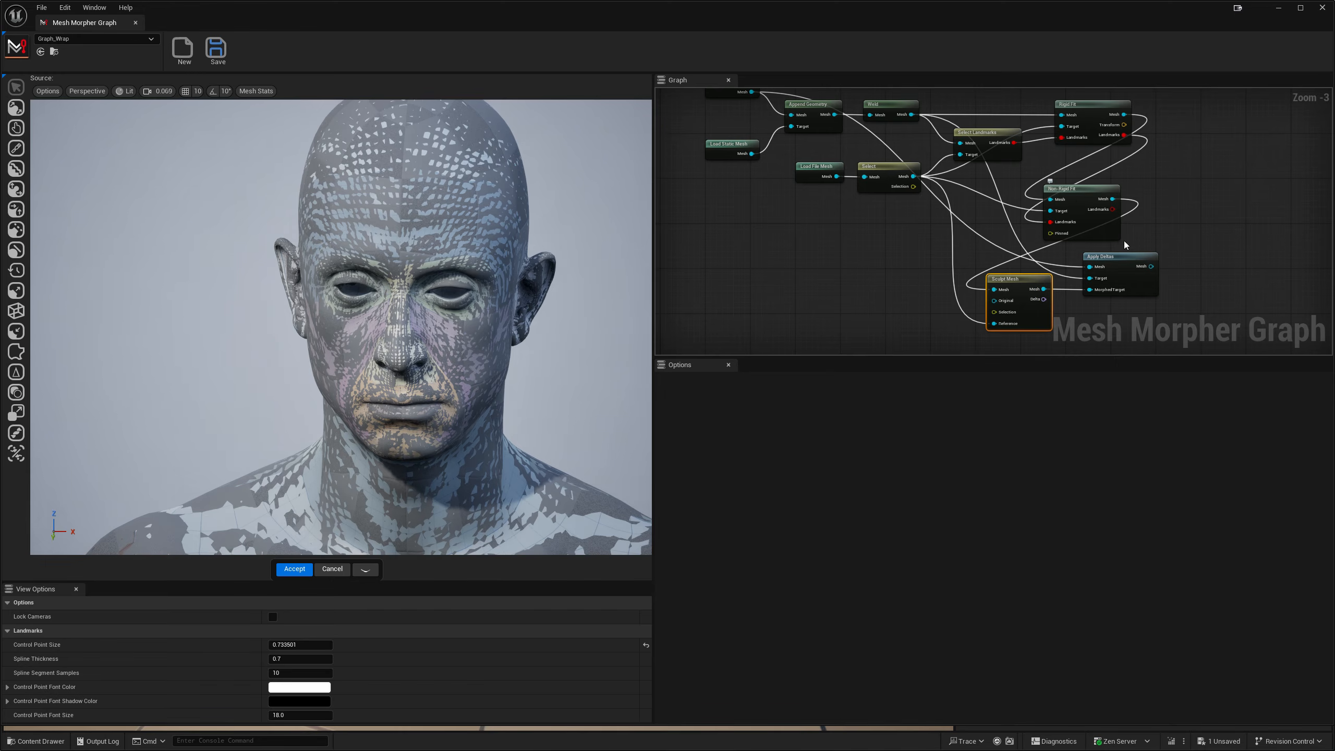
pyautogui.click(1125, 259)
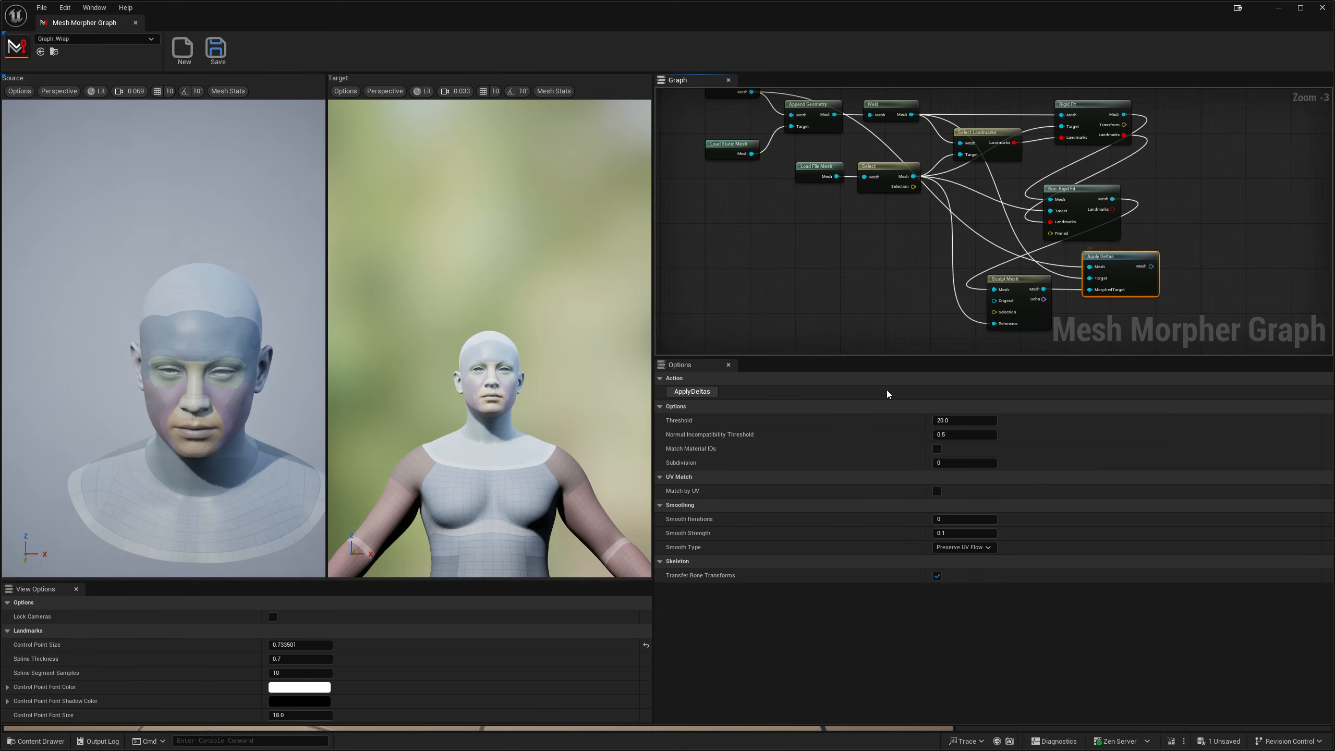
pyautogui.click(703, 393)
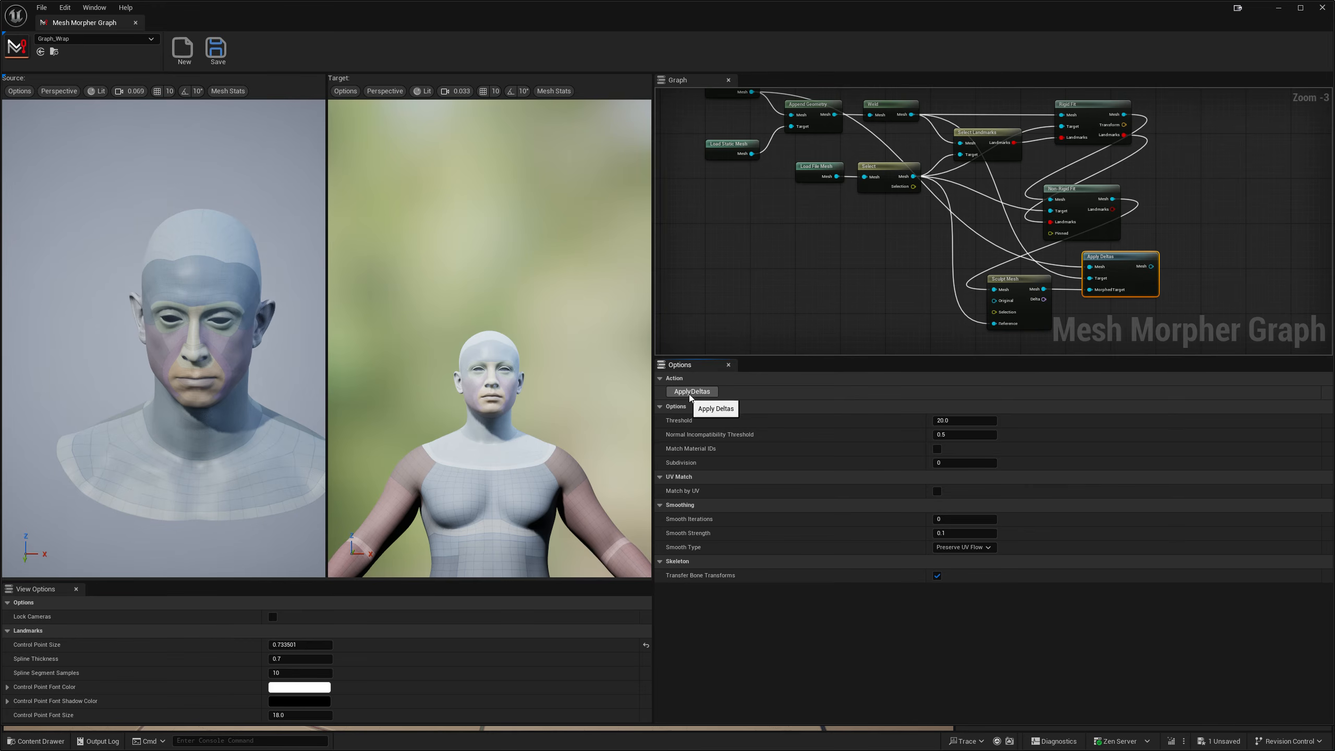
# - Add a second Apply Deltas node fed by the body's Load Static Mesh node
pyautogui.scroll(-1, 867, 217)
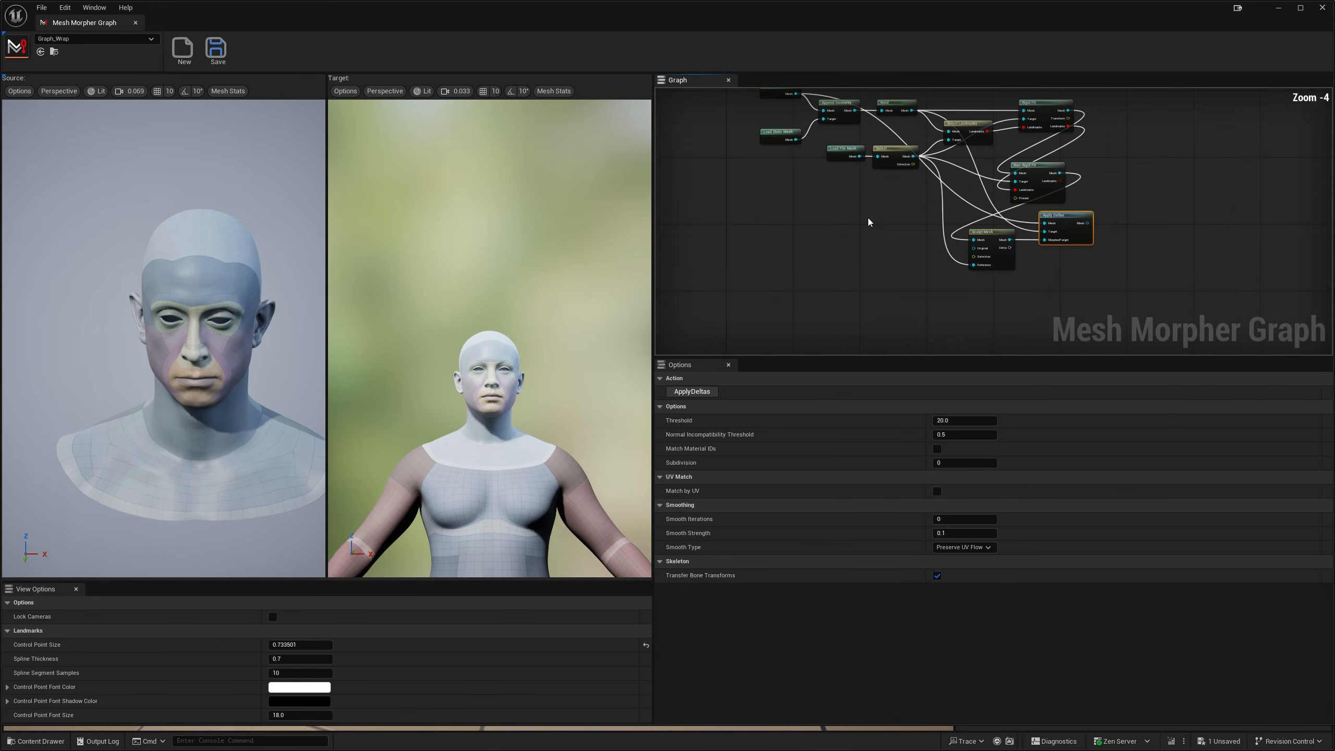
pyautogui.moveTo(859, 156); pyautogui.dragTo(1025, 308)
pyautogui.write('apply d')
pyautogui.press('Return')
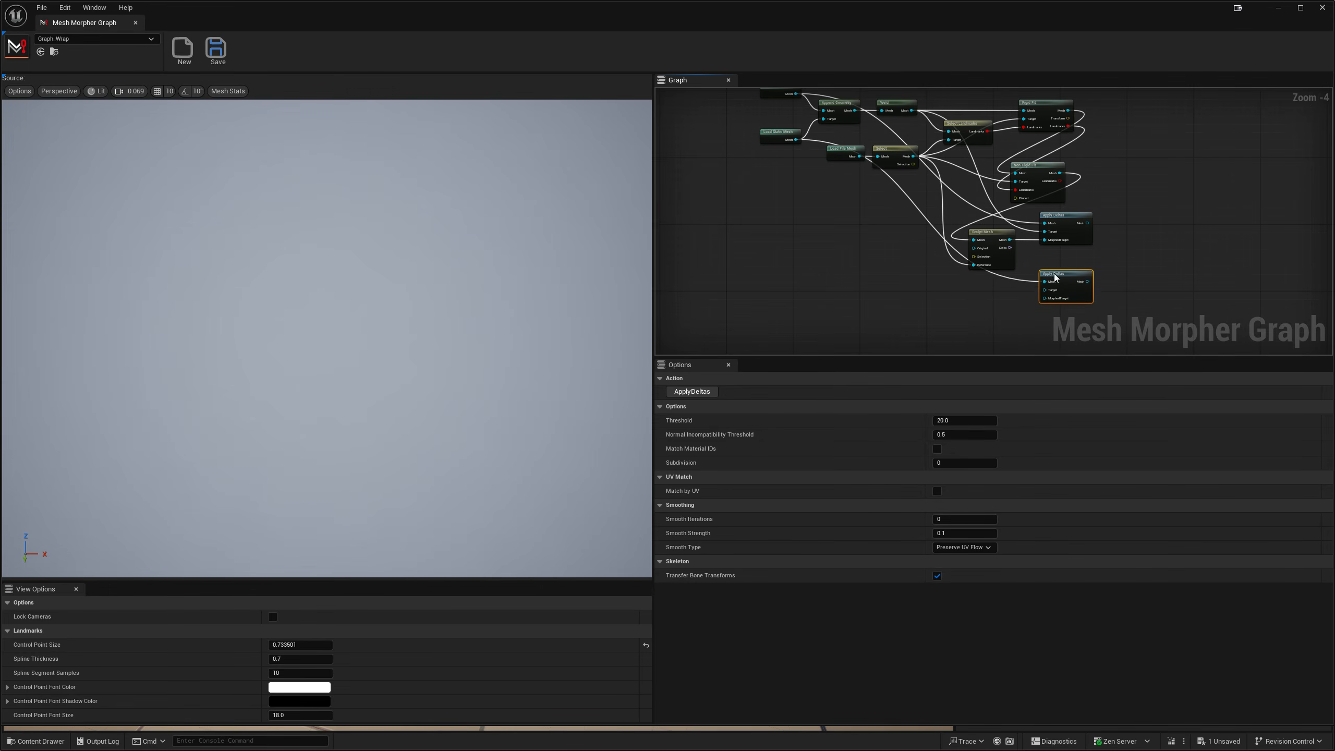
# - Connect the Sculpt Mesh and Weld outputs to the second Apply Deltas' MorphedTarget and Target, run it and check both results
pyautogui.moveTo(1014, 261)
pyautogui.mouseDown()
pyautogui.moveTo(1082, 281)
pyautogui.moveTo(1052, 319)
pyautogui.mouseUp()
pyautogui.moveTo(915, 132); pyautogui.dragTo(1047, 303)
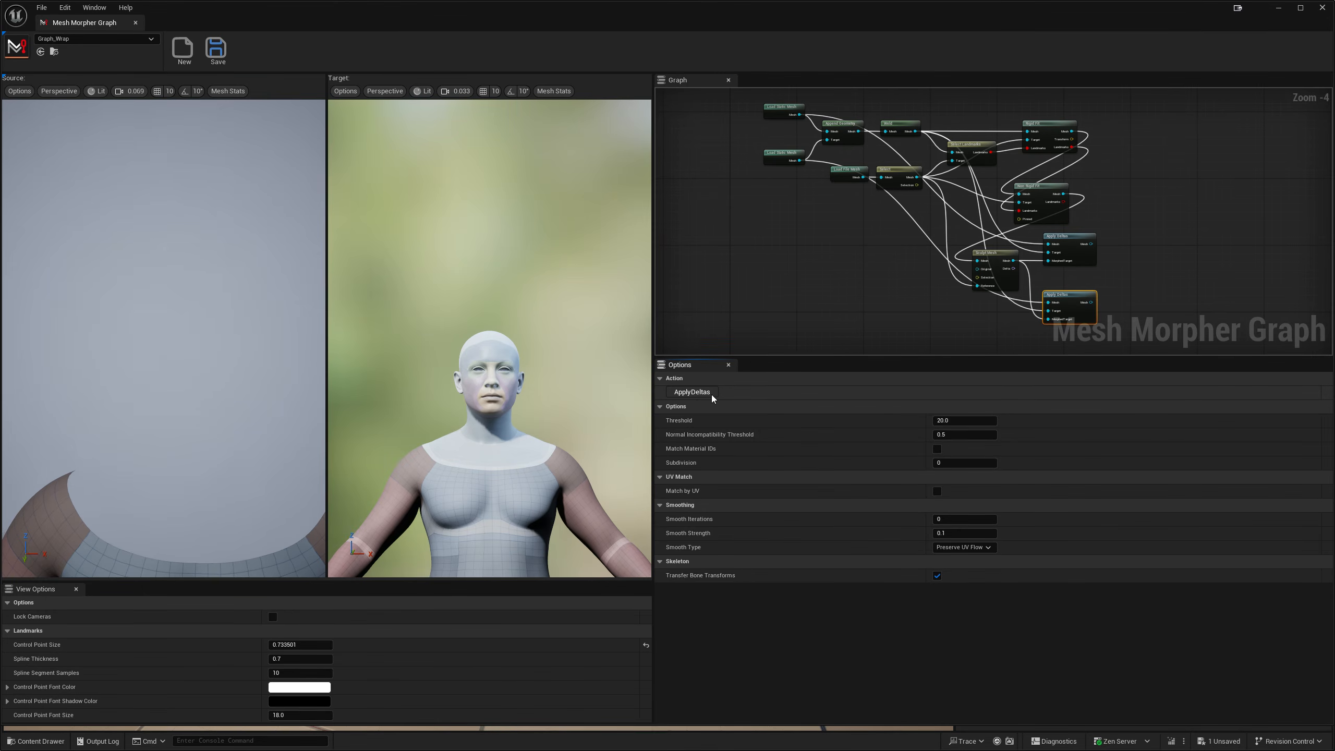
pyautogui.moveTo(295, 416); pyautogui.dragTo(249, 534, button='middle')
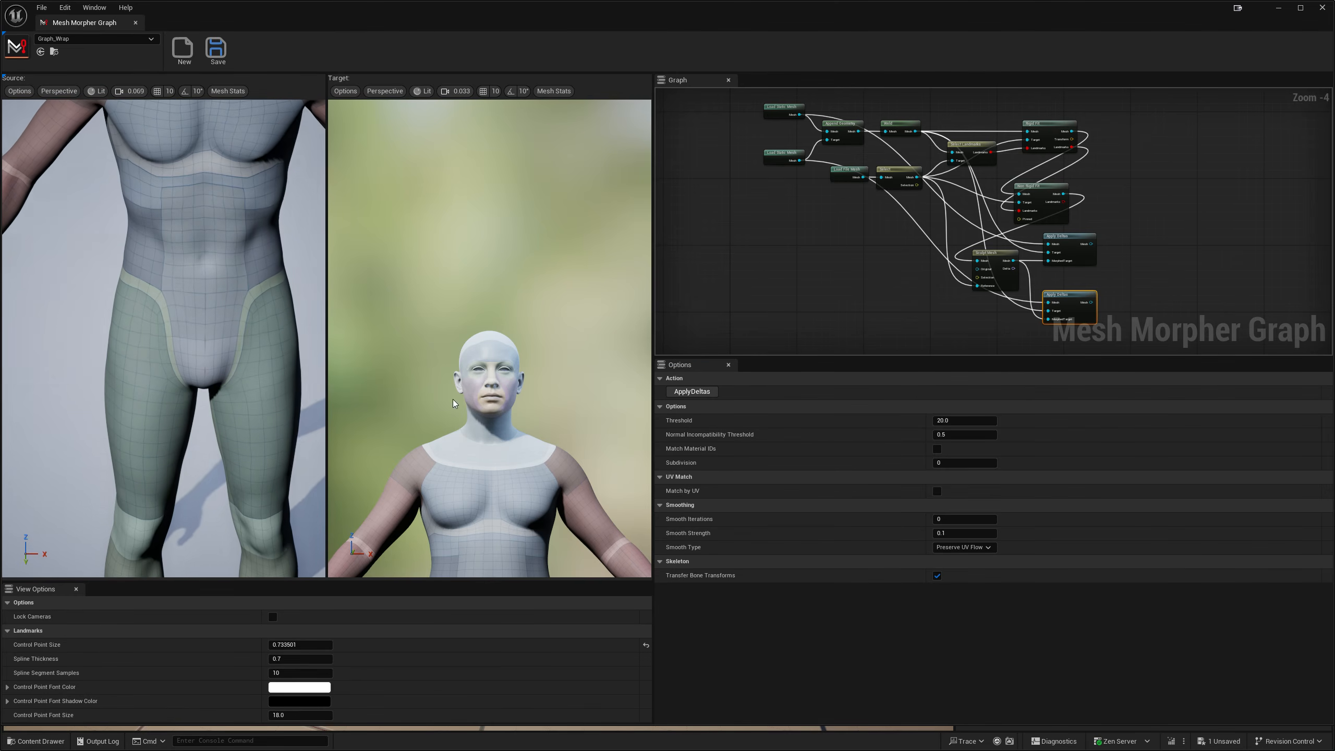
pyautogui.click(1067, 242)
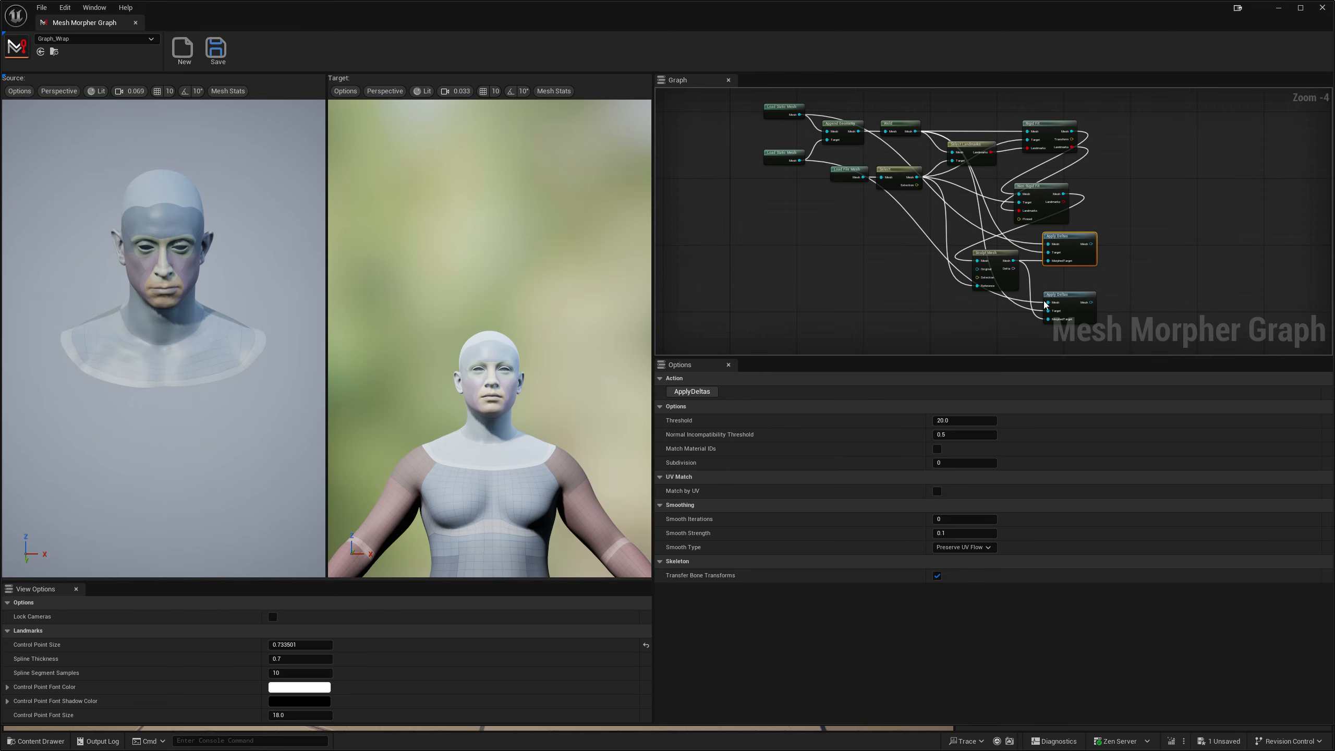
# - Add a Bake Mesh node fed by the head's Apply Deltas output and run BakeMesh on it
pyautogui.rightClick(1143, 247)
pyautogui.write('bake')
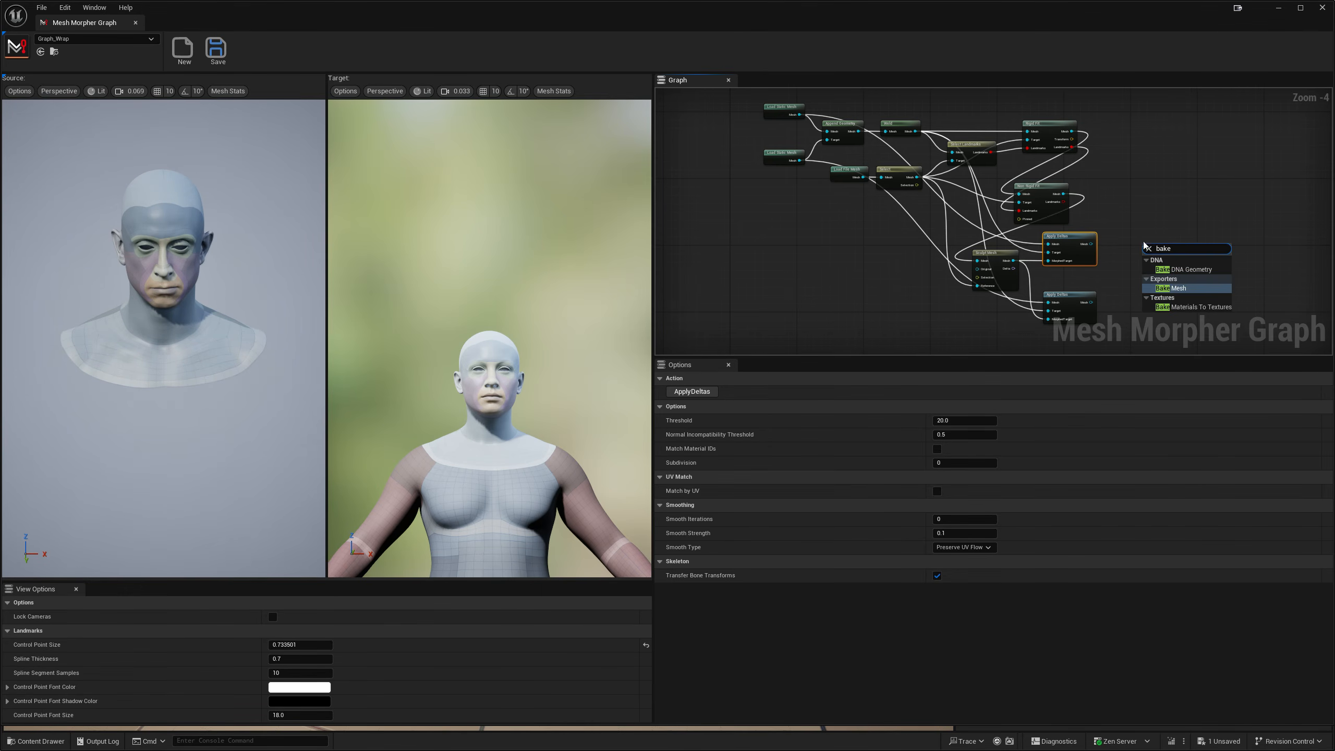
pyautogui.click(1181, 289)
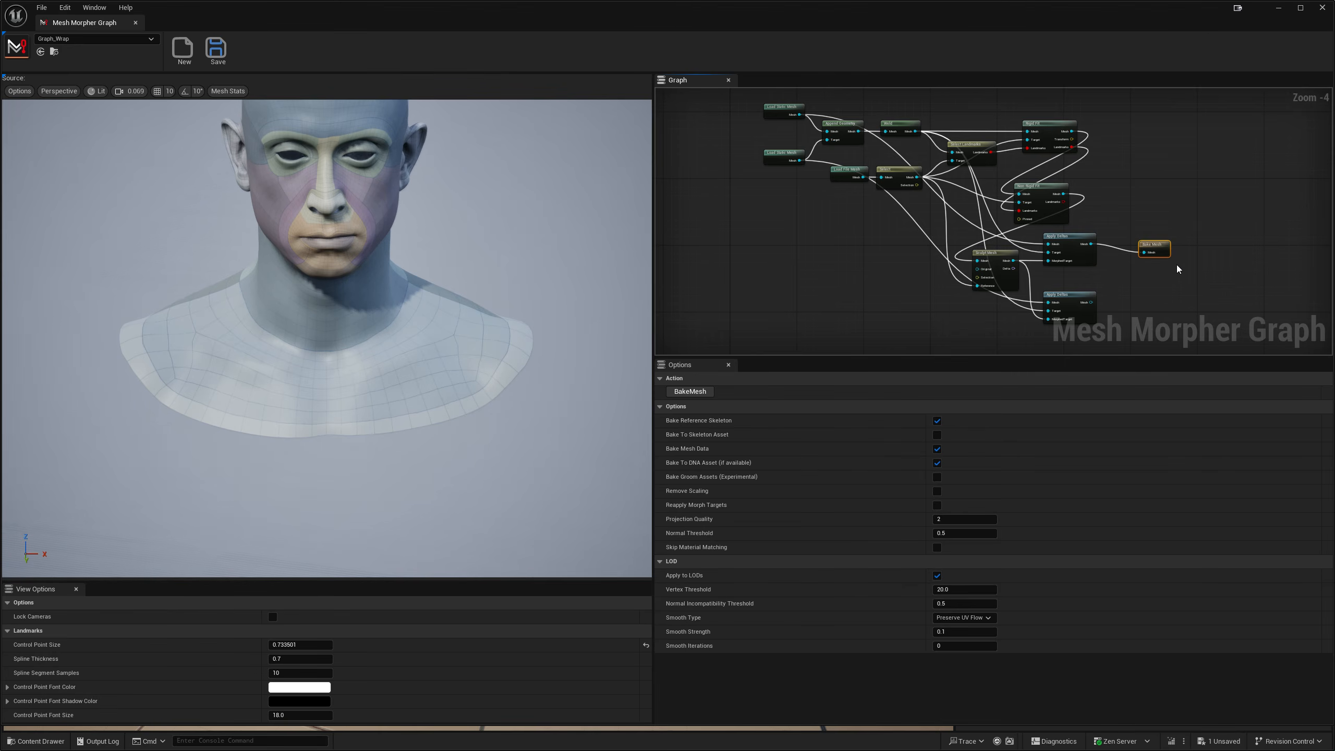
pyautogui.scroll(4, 1172, 262)
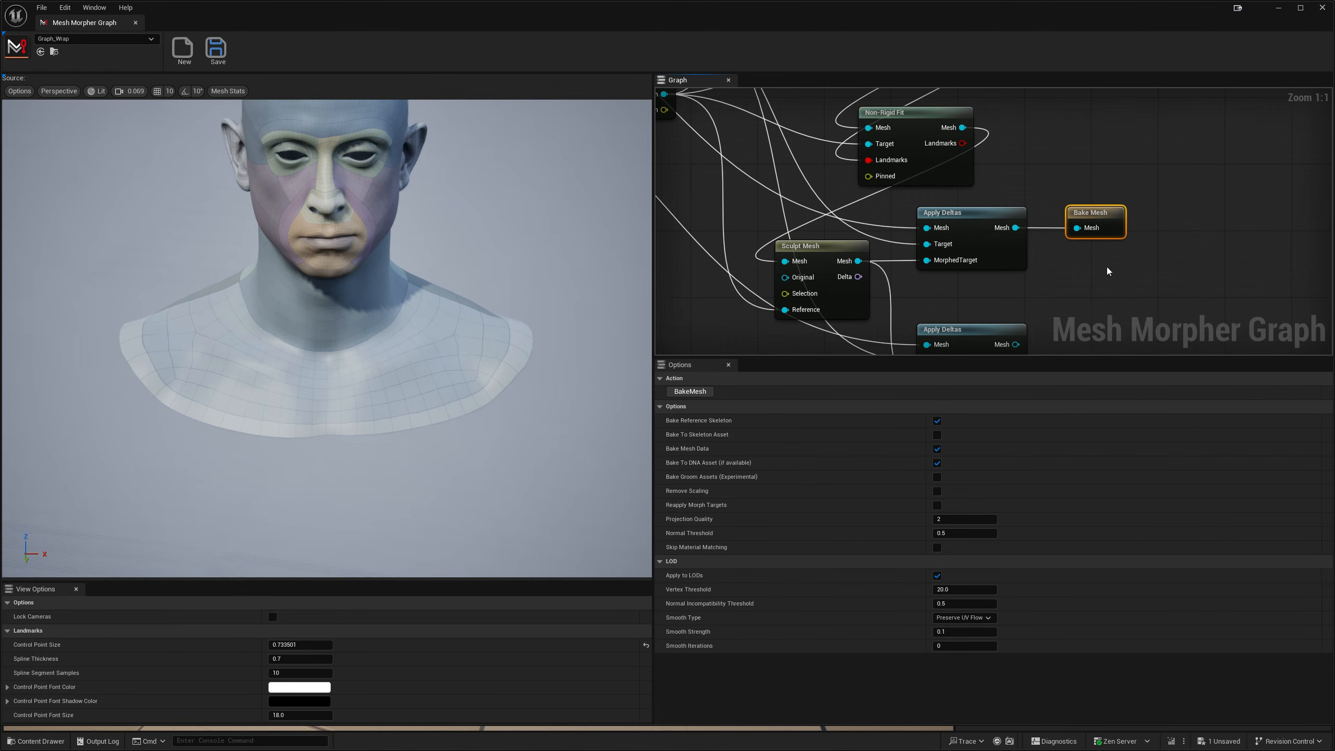
pyautogui.moveTo(1106, 267); pyautogui.dragTo(1136, 248, button='right')
pyautogui.click(699, 393)
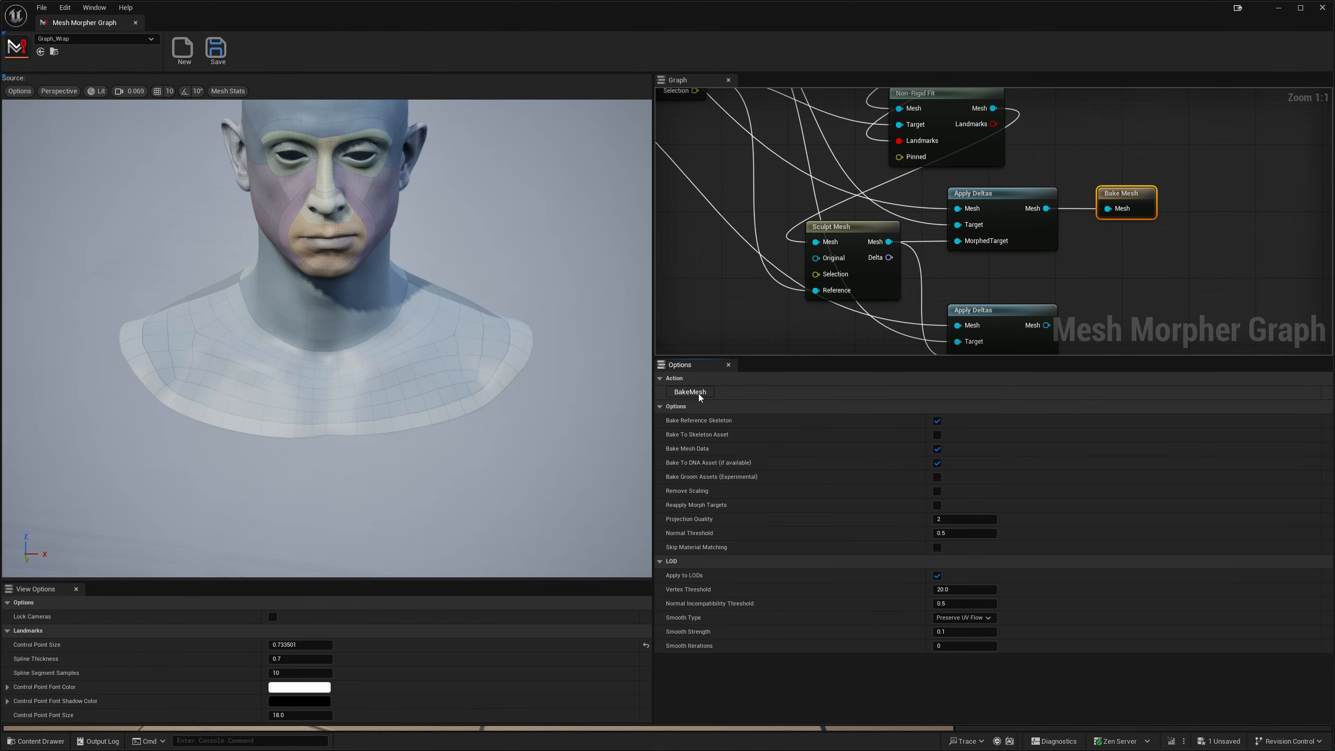
# - Add a second Bake Mesh node fed by the body's Apply Deltas output, align it beside that node and run BakeMesh
pyautogui.moveTo(1146, 289); pyautogui.dragTo(1152, 240, button='right')
pyautogui.moveTo(1052, 277); pyautogui.dragTo(1130, 277)
pyautogui.write('bake')
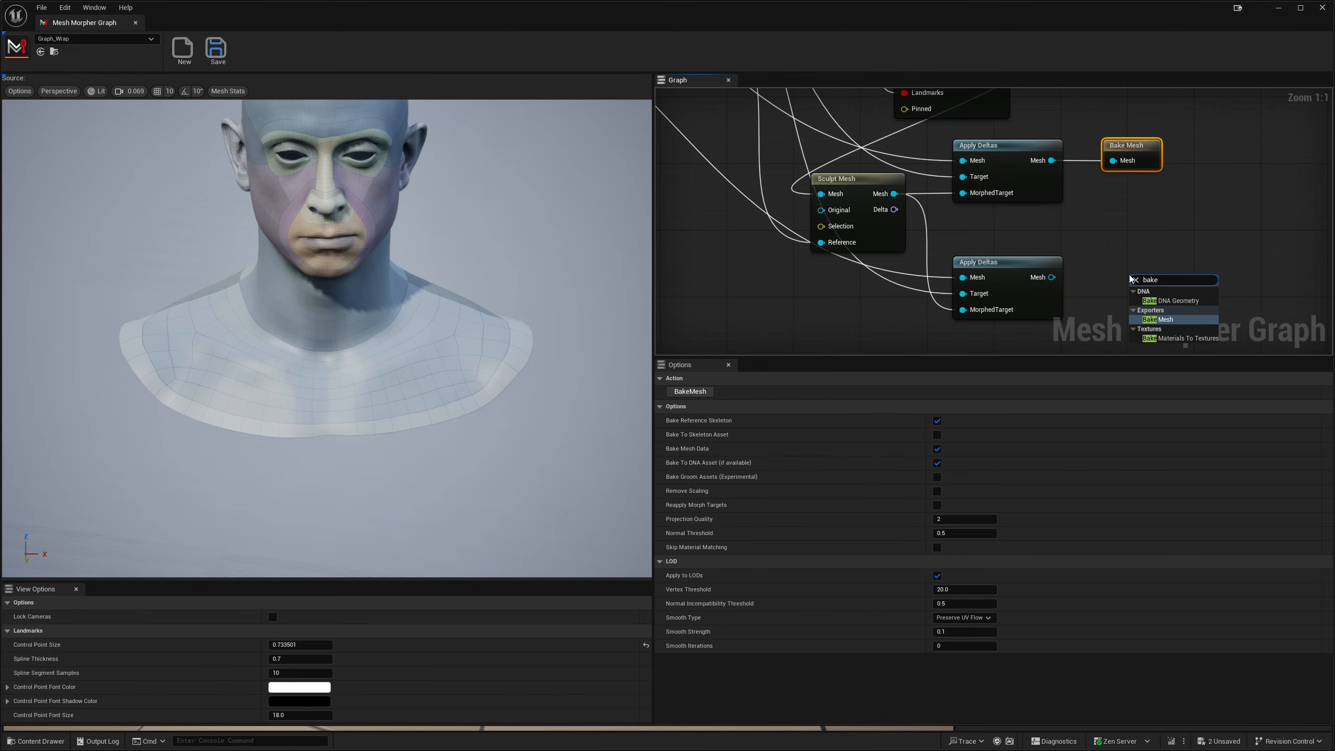
pyautogui.click(1167, 319)
pyautogui.click(1151, 297)
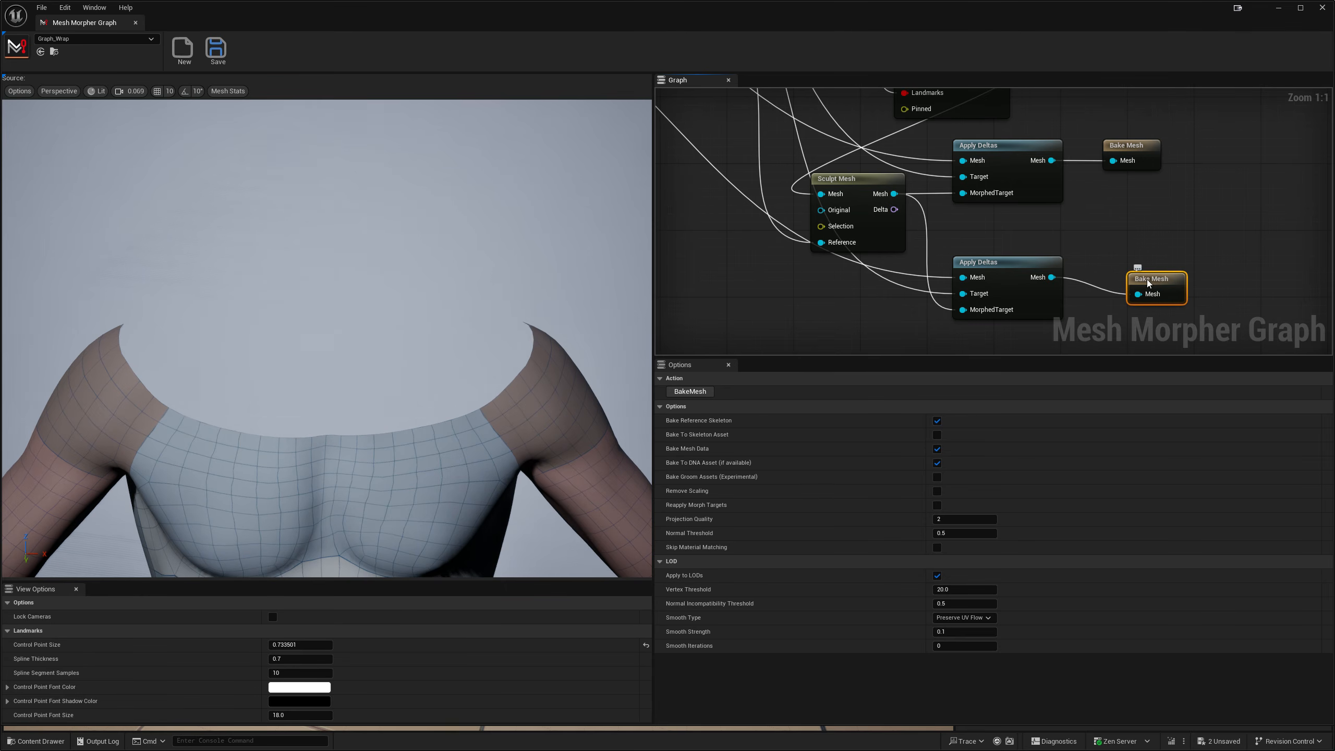
pyautogui.moveTo(1147, 279); pyautogui.dragTo(1130, 265)
pyautogui.click(689, 390)
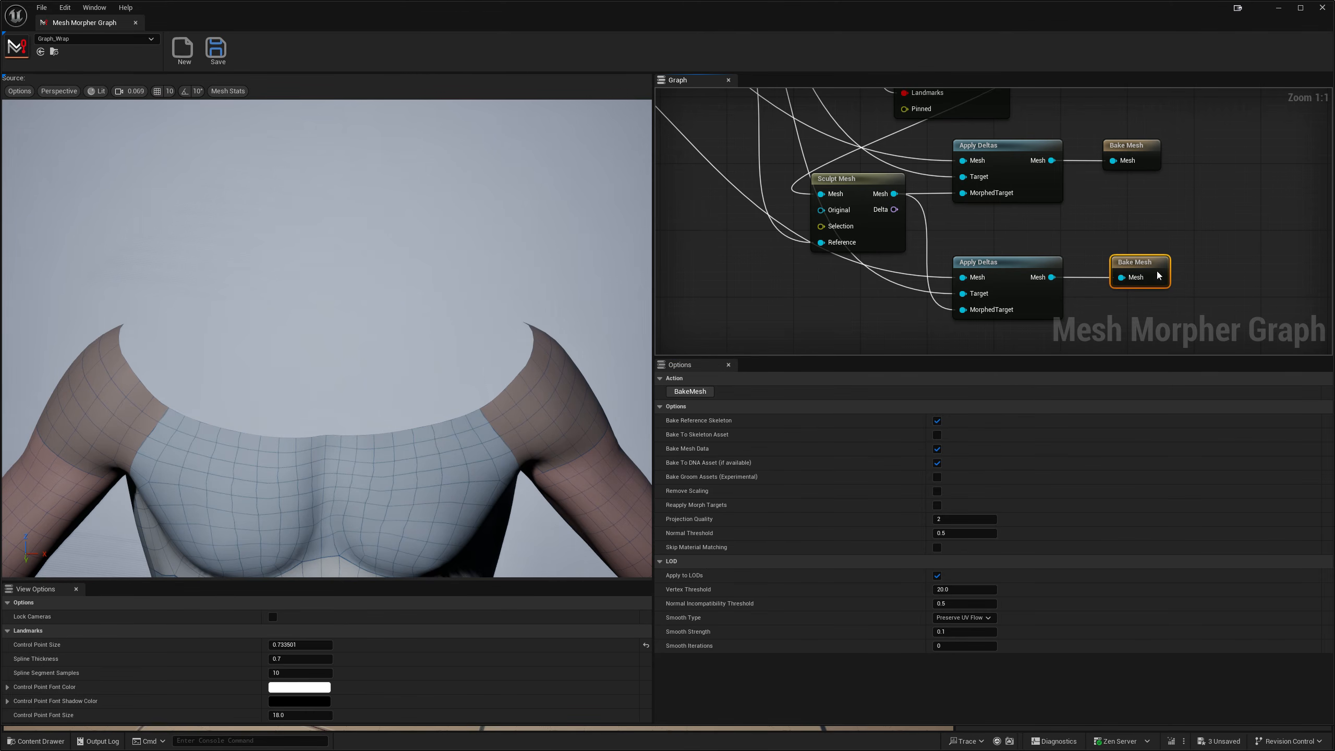
pyautogui.scroll(-3, 513, 445)
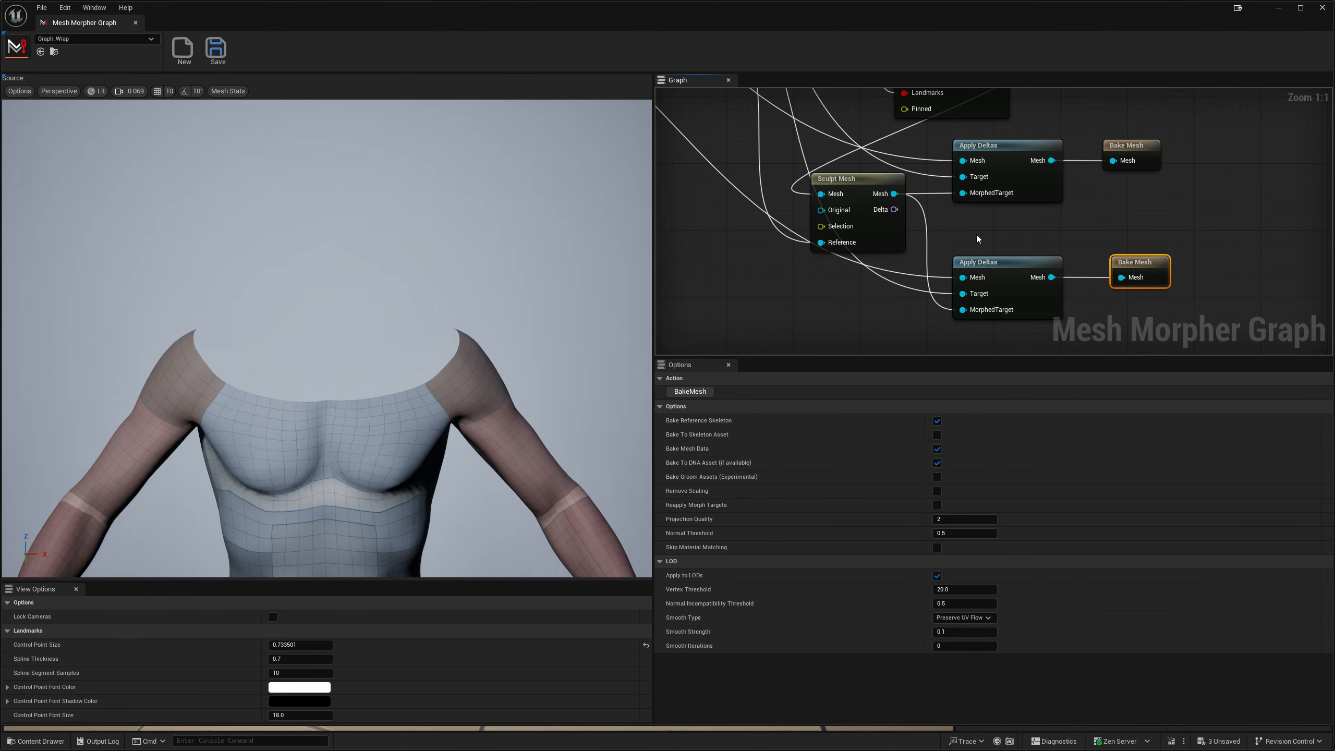
# - Switch to the level editor and save all modified assets: Graph_Wrap, body and head_lod0_mesh
pyautogui.click(1272, 13)
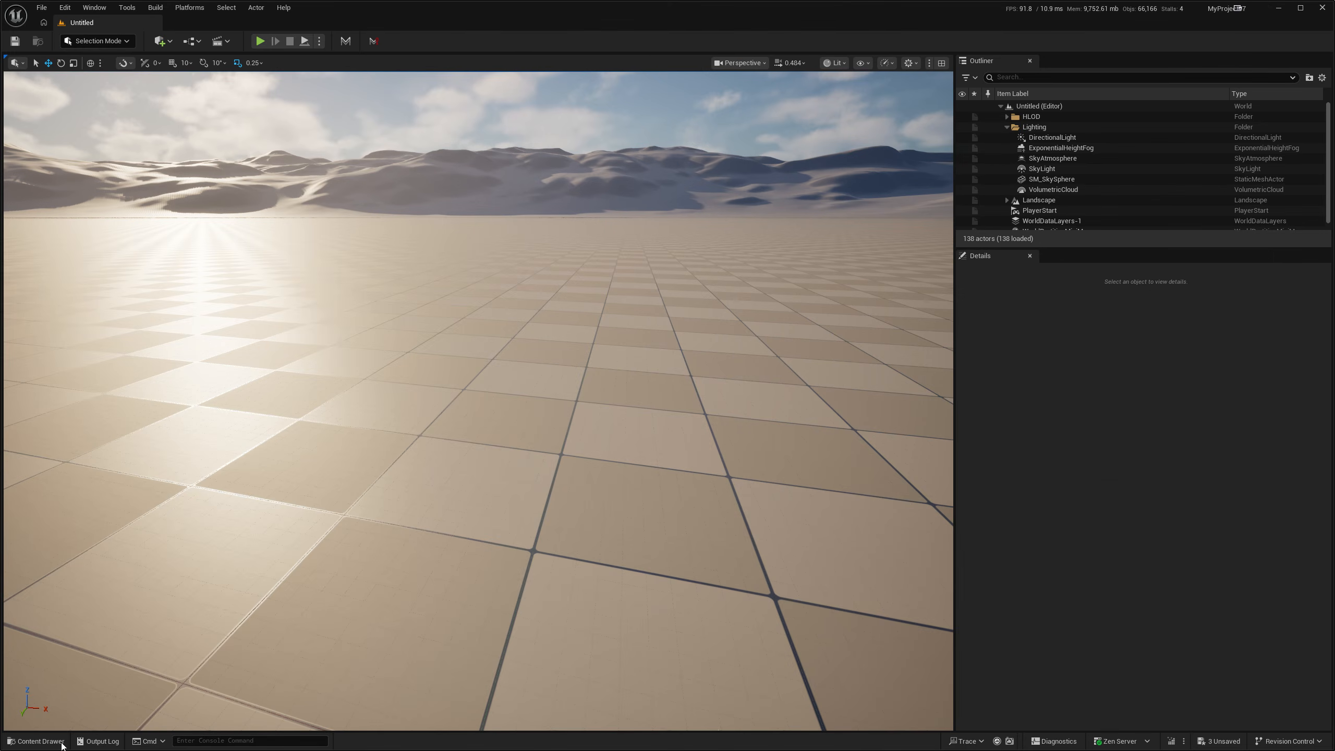
pyautogui.click(37, 741)
pyautogui.click(247, 495)
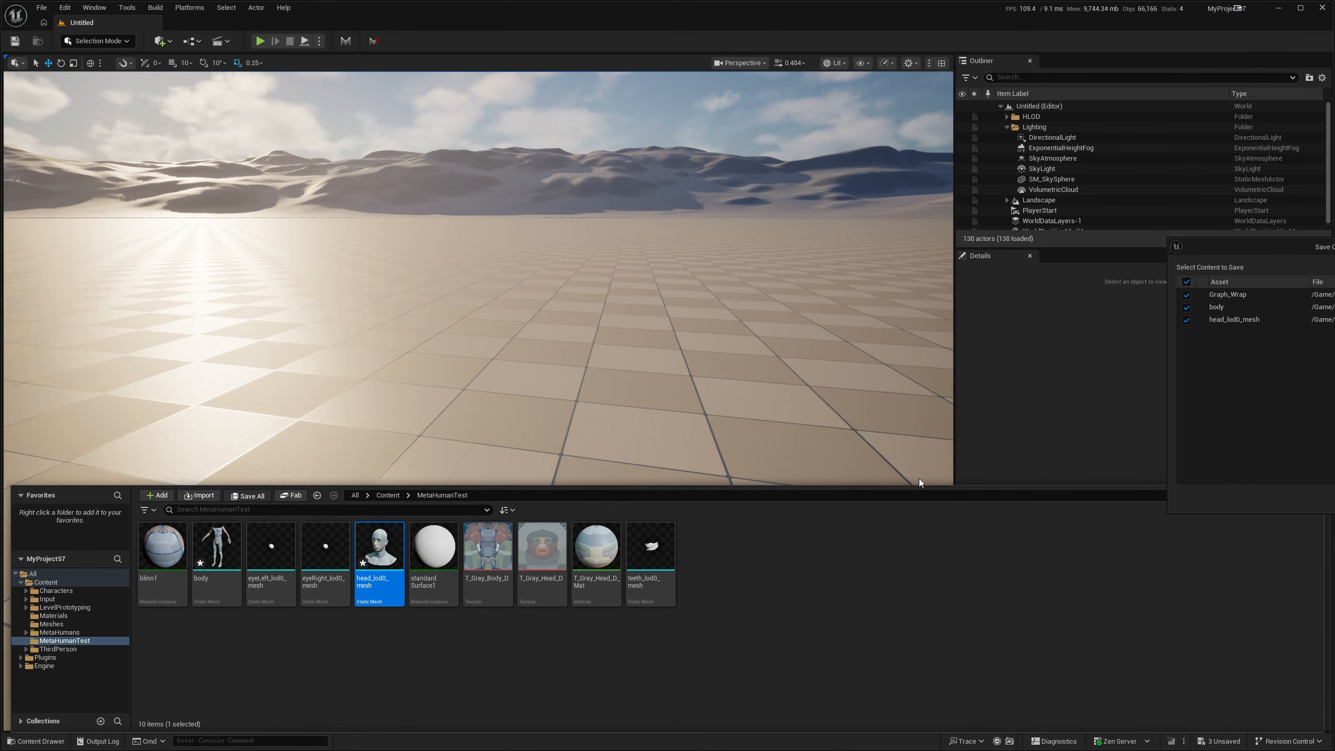
pyautogui.press('Return')
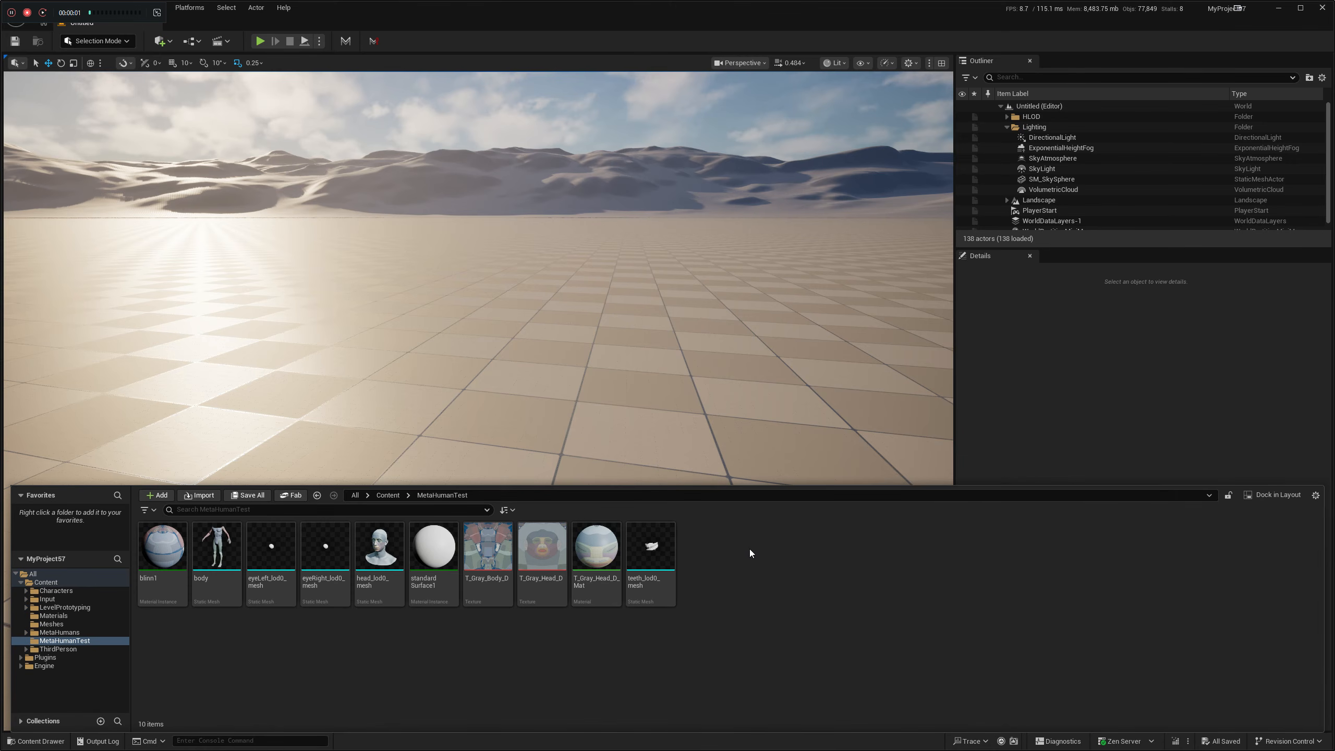
# - Create a MetaHuman Character asset with its default name in the MetaHumanTest folder and open it for editing
pyautogui.rightClick(749, 549)
pyautogui.moveTo(792, 448)
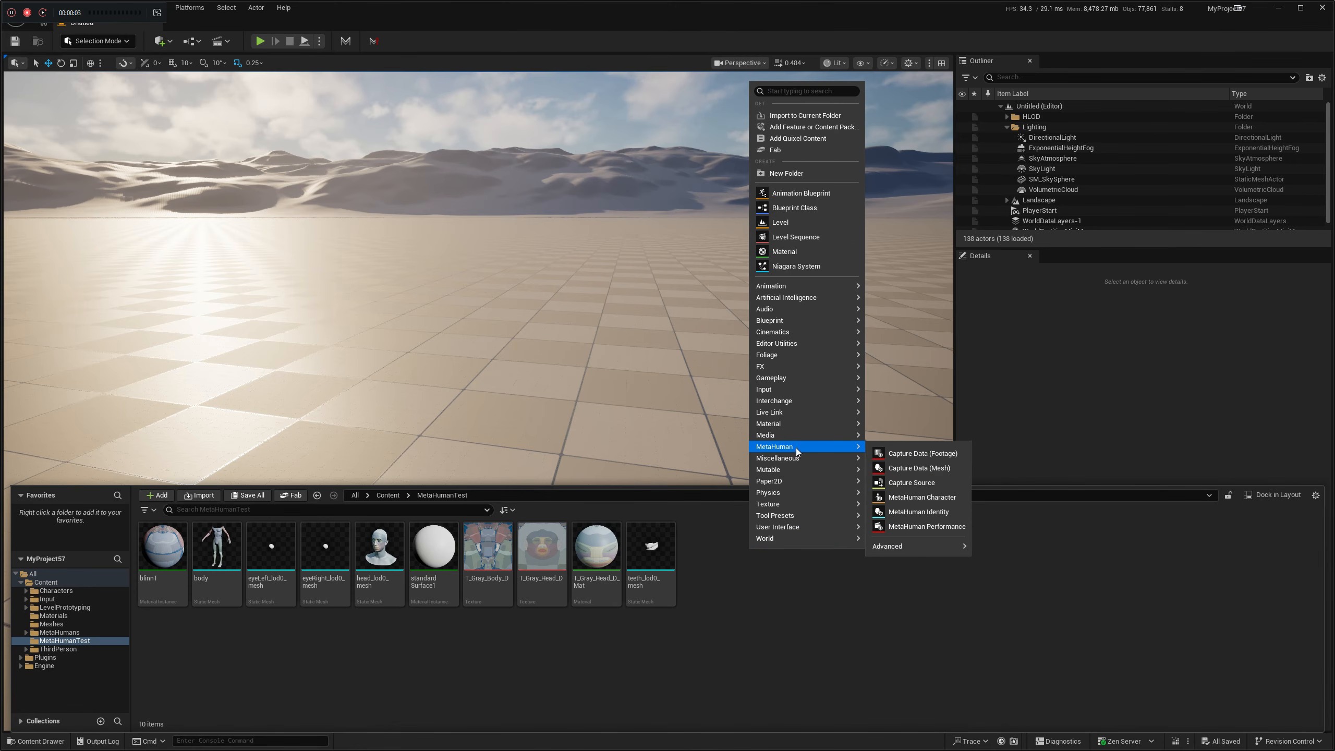
pyautogui.click(910, 498)
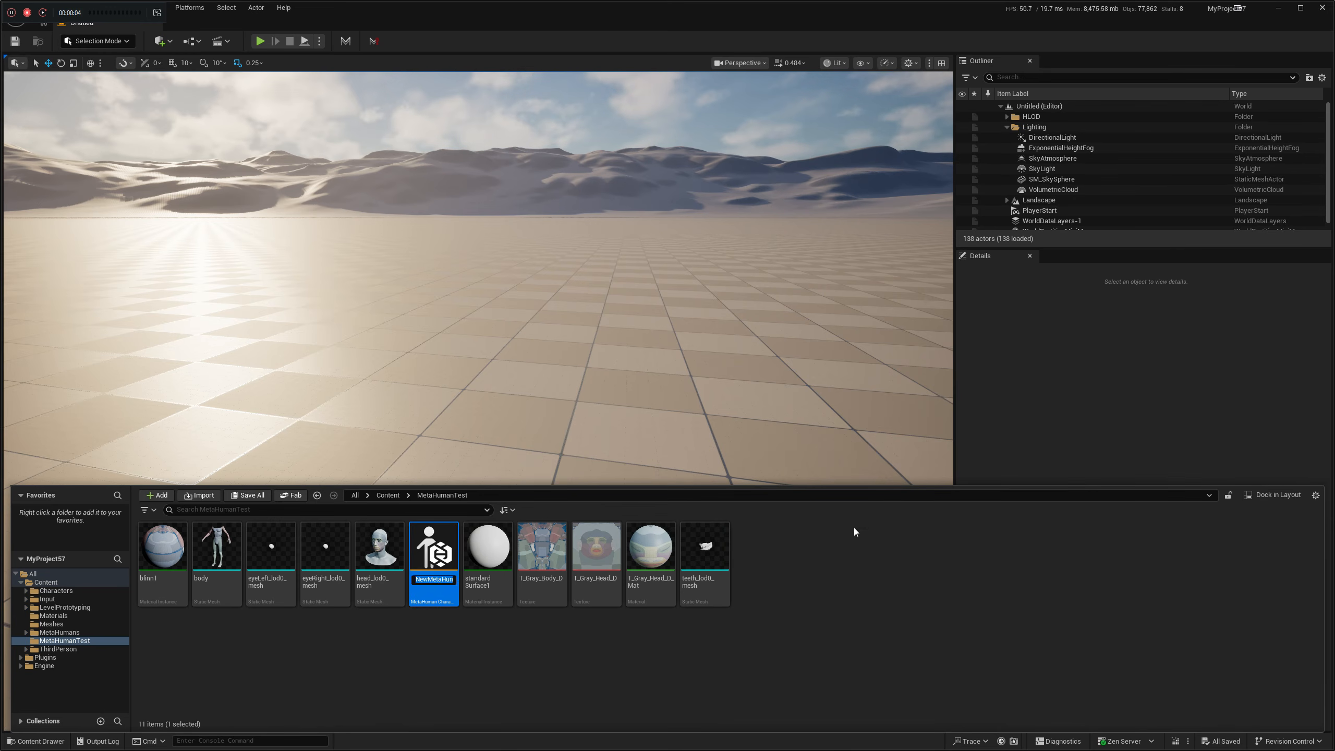
pyautogui.doubleClick(440, 547)
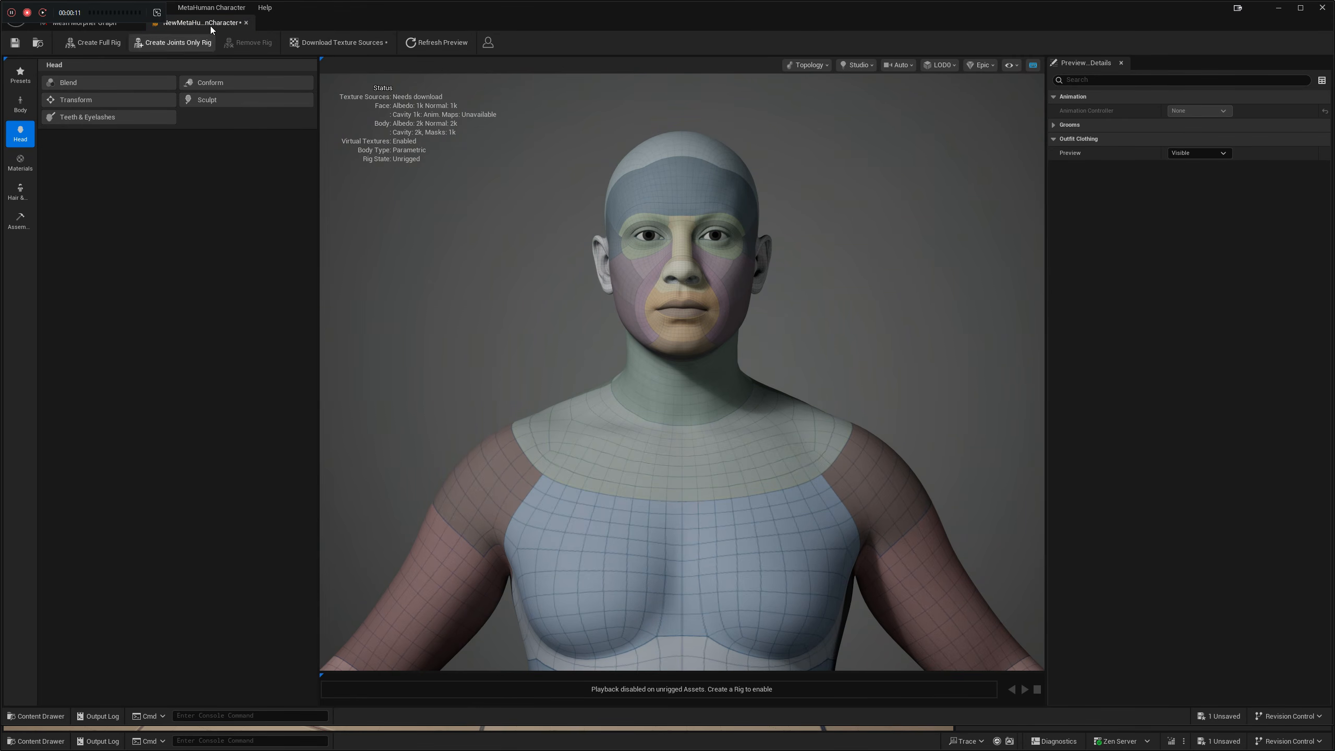
pyautogui.moveTo(118, 14); pyautogui.dragTo(1283, 182)
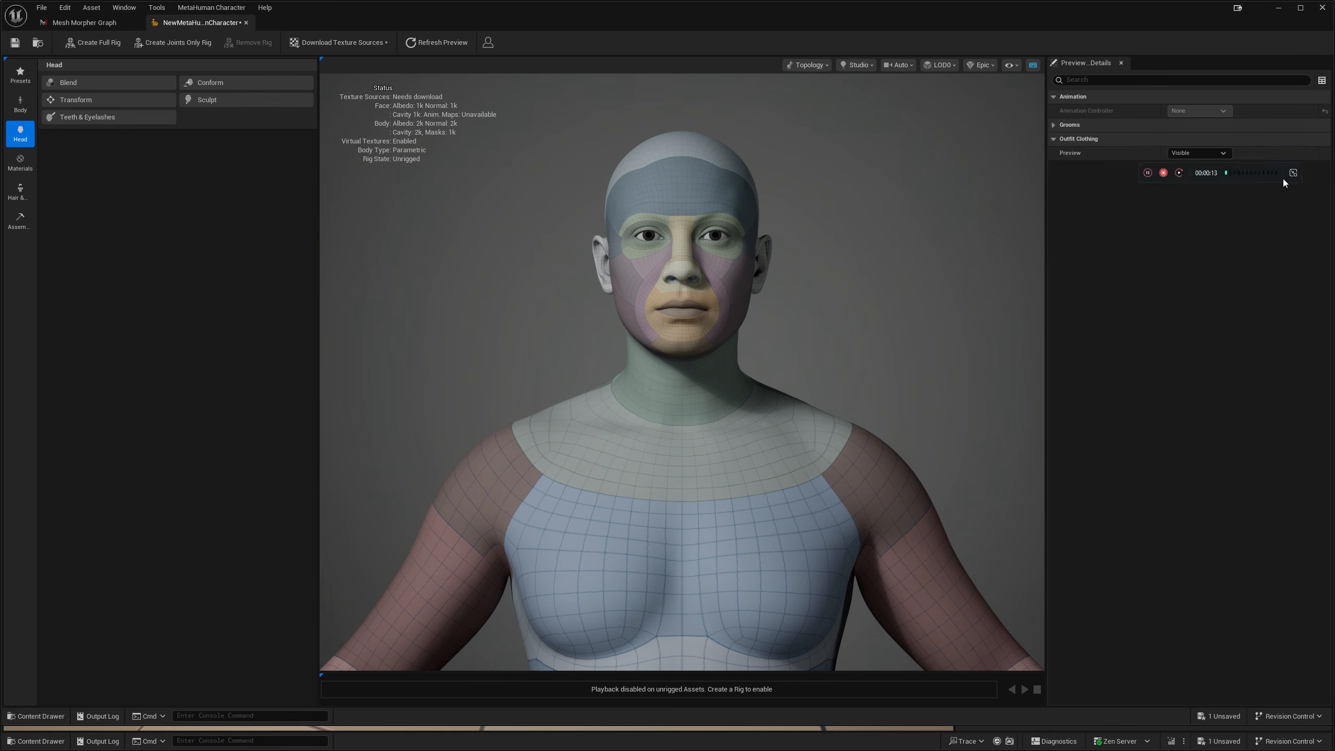
# - Set the body's From Template conform to use body as Body Mesh and head_lod0_mesh as Head Mesh
pyautogui.click(20, 105)
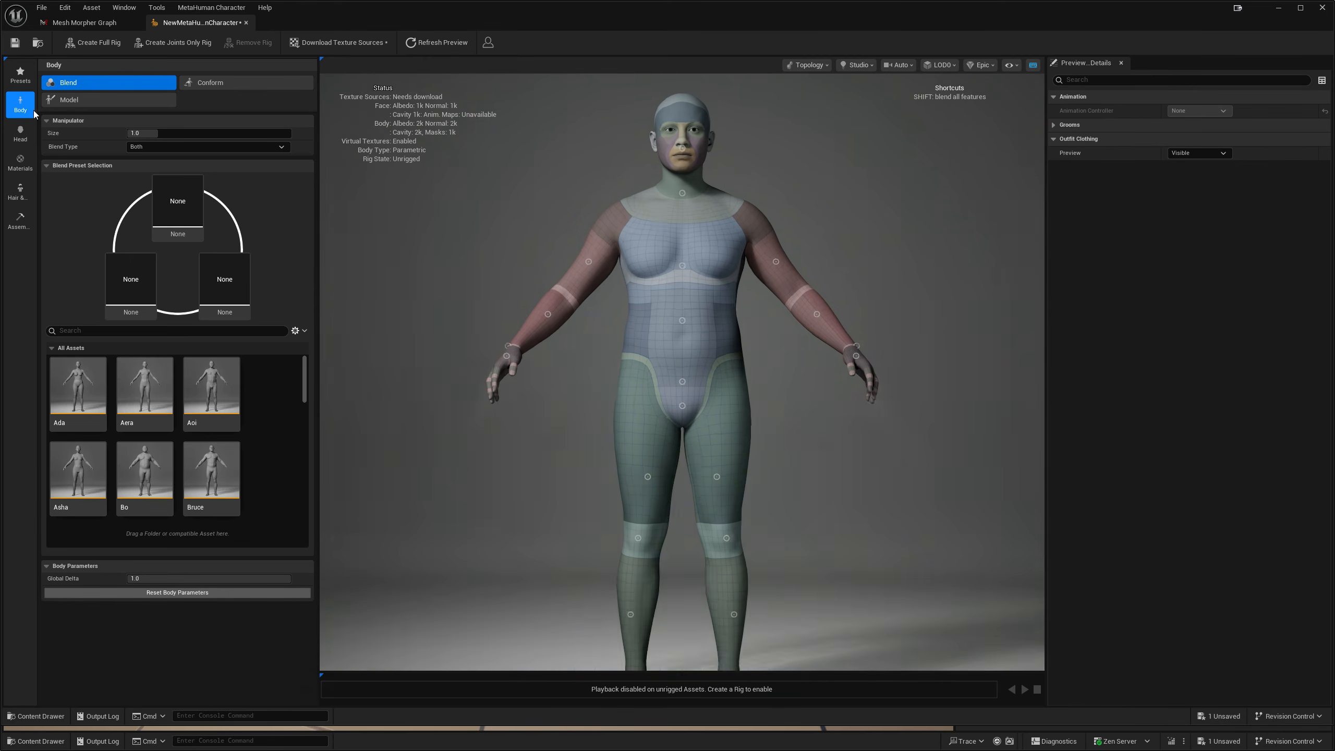
pyautogui.click(227, 83)
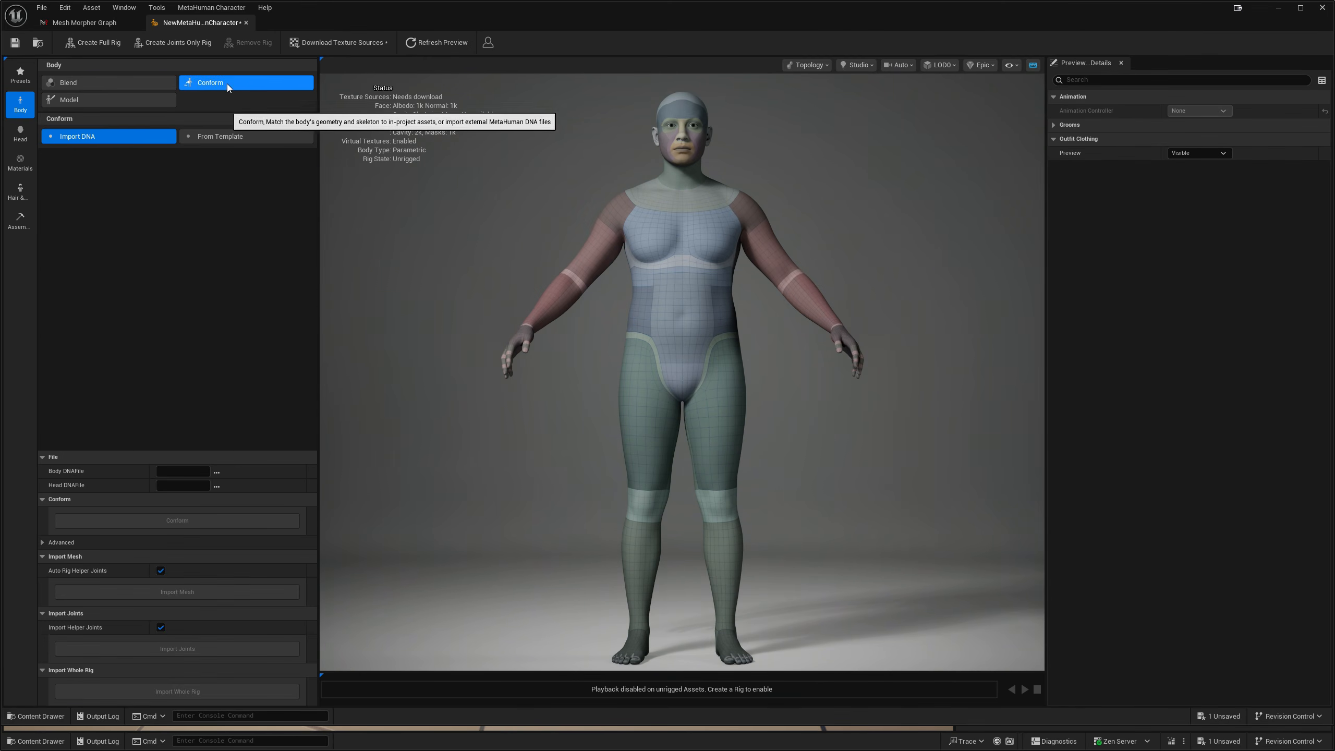
pyautogui.click(217, 136)
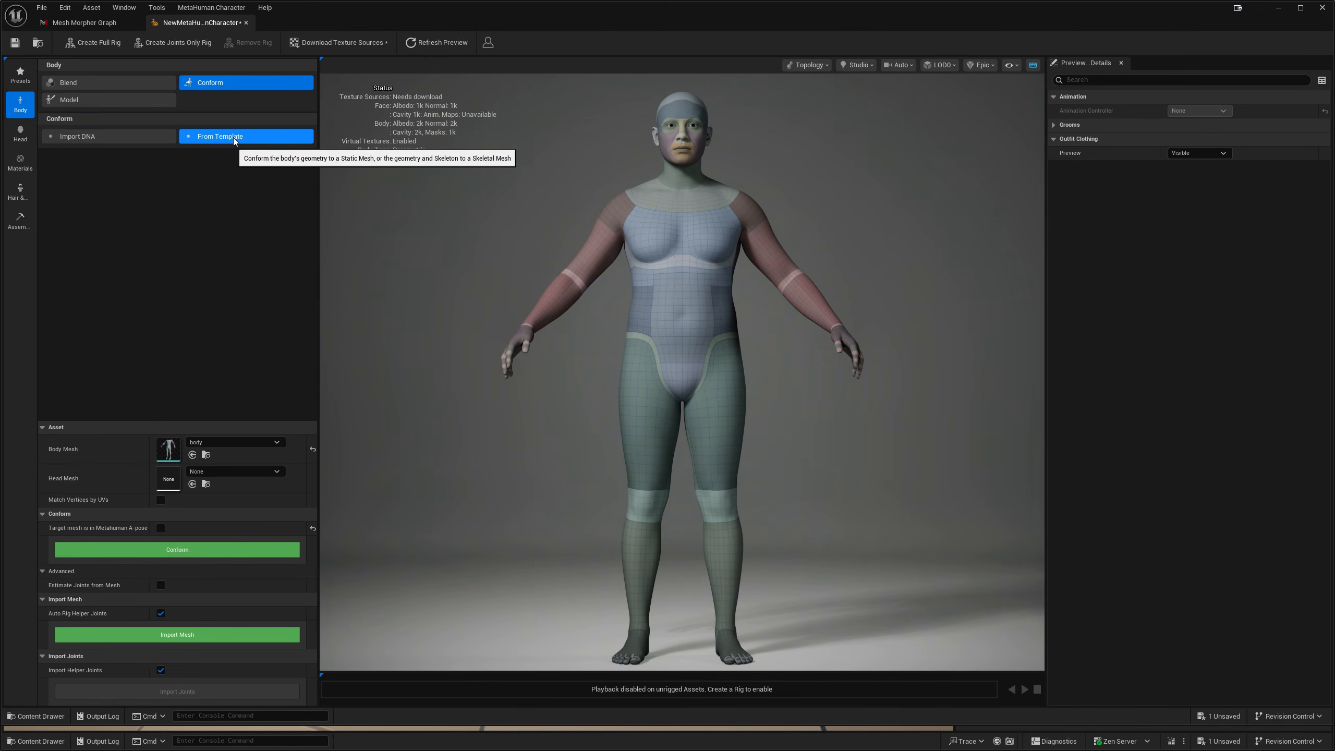
pyautogui.click(201, 442)
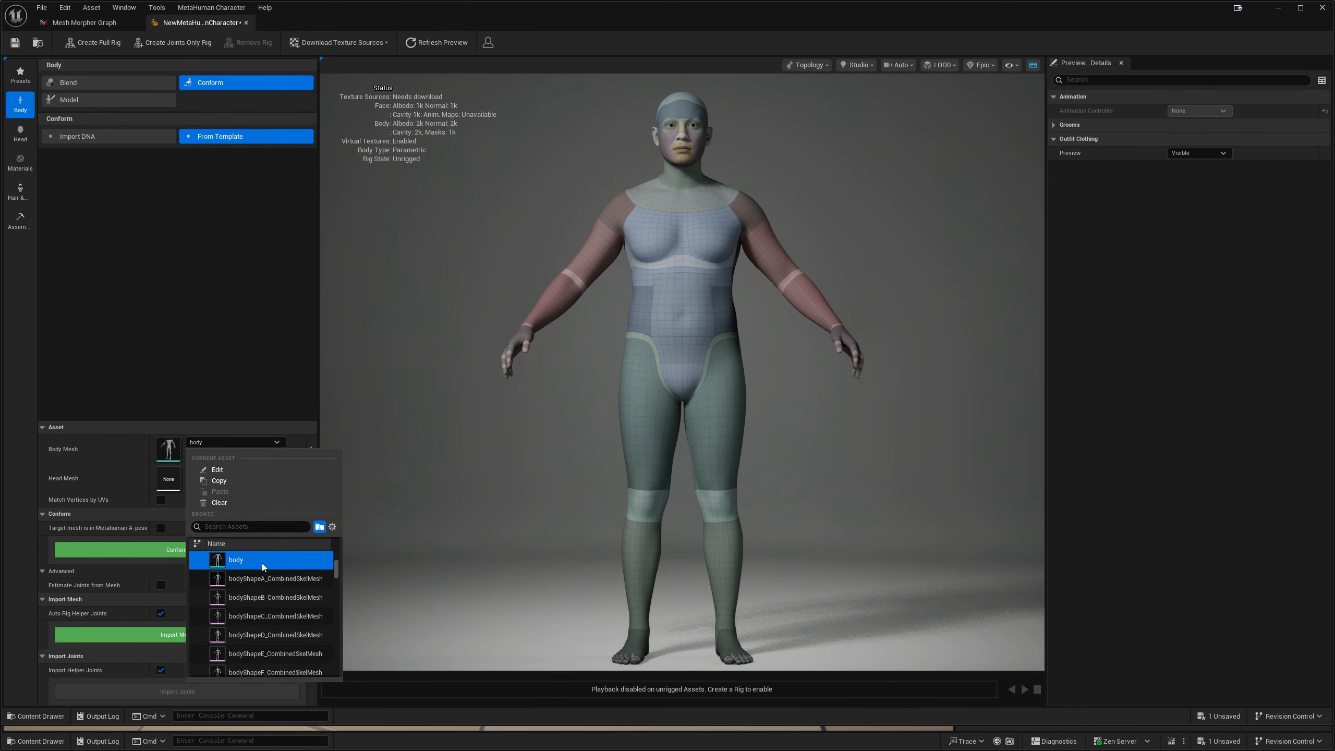
pyautogui.click(119, 474)
pyautogui.click(224, 472)
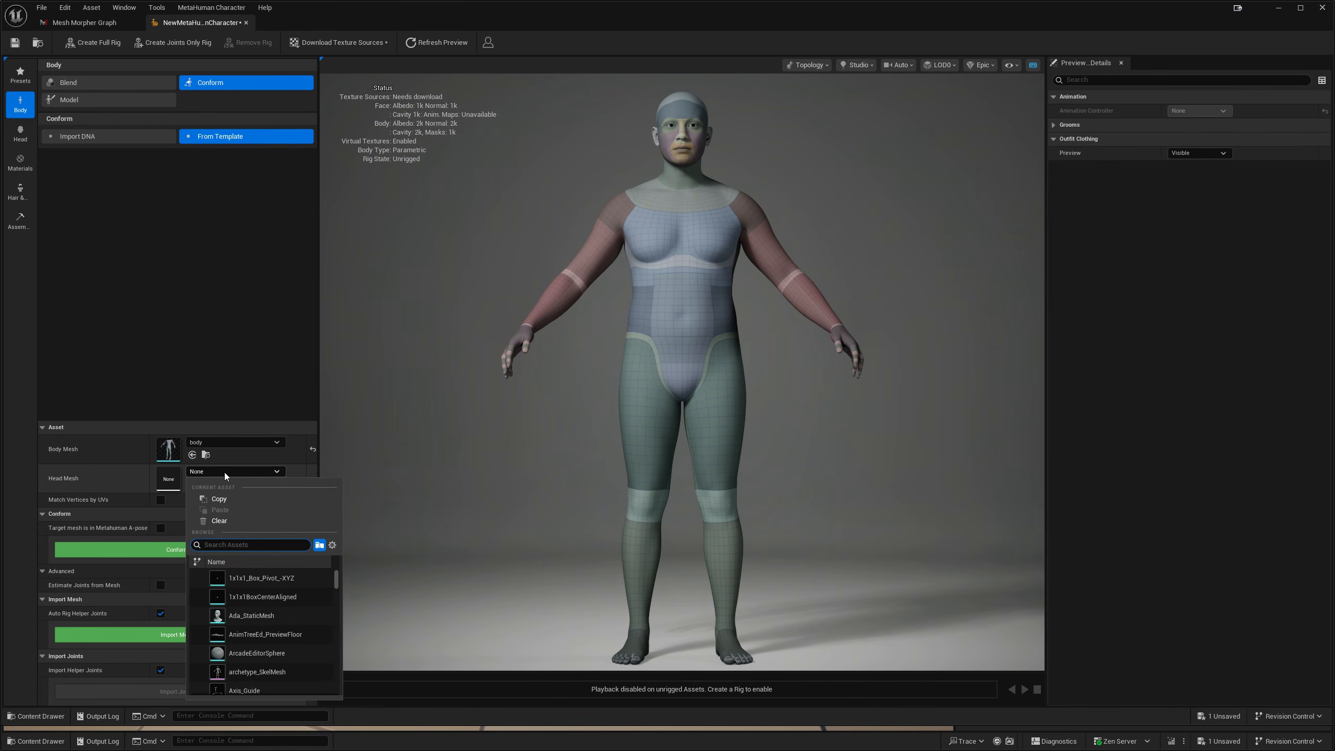
pyautogui.write('head')
pyautogui.click(250, 577)
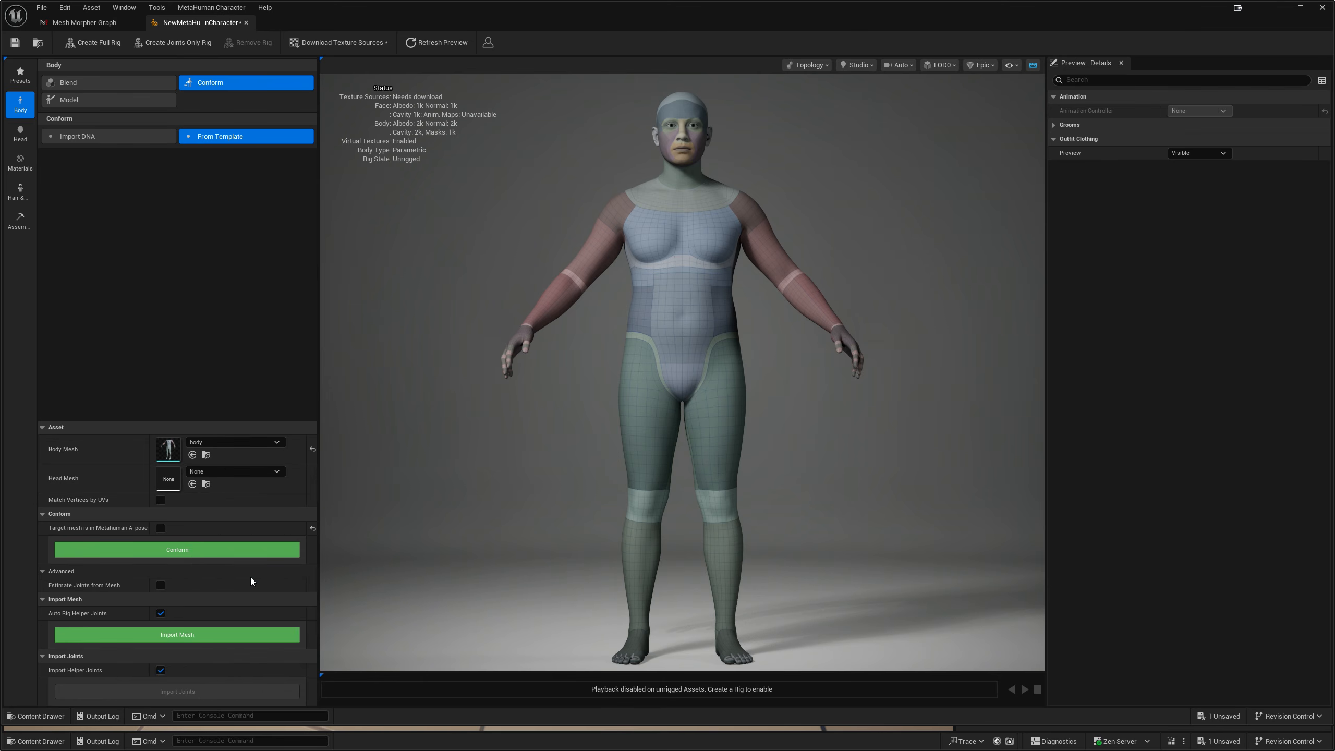
# - Conform the body with the Metahuman A-pose option off and Estimate Joints from Mesh enabled
pyautogui.click(160, 527)
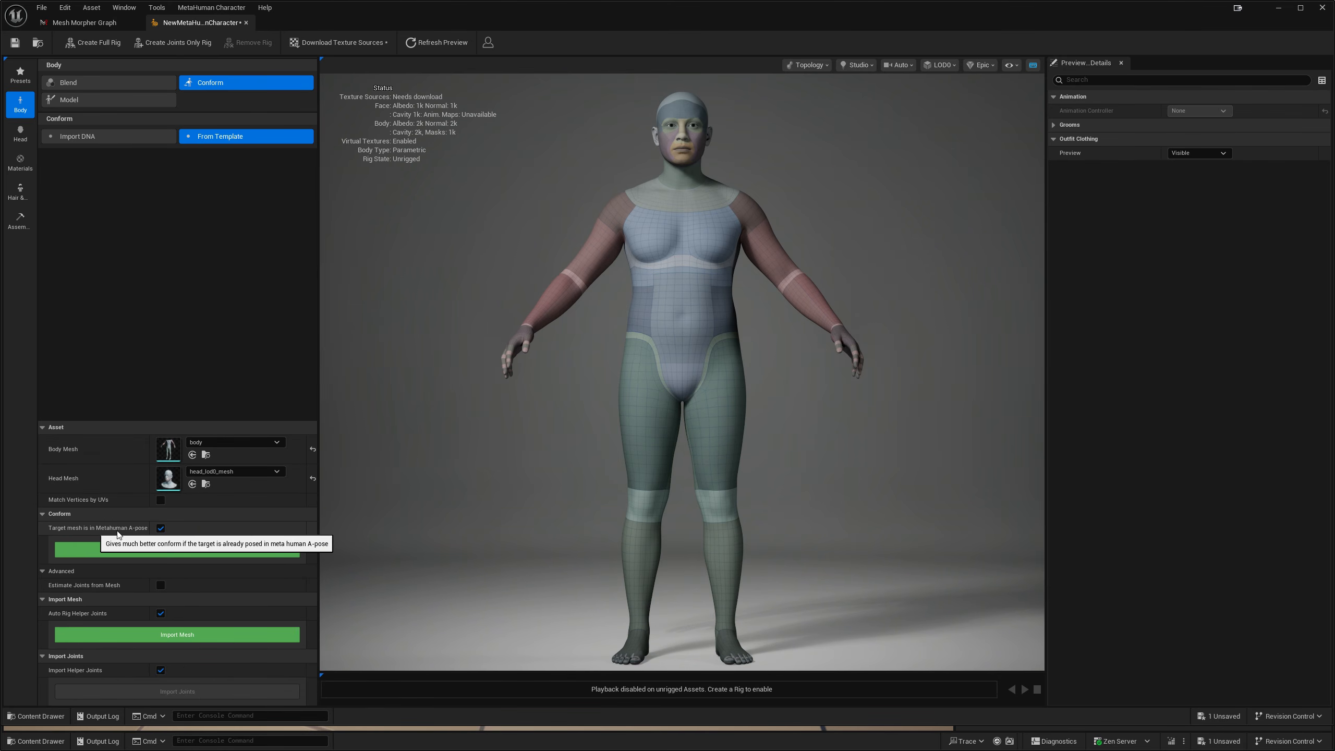
pyautogui.click(160, 528)
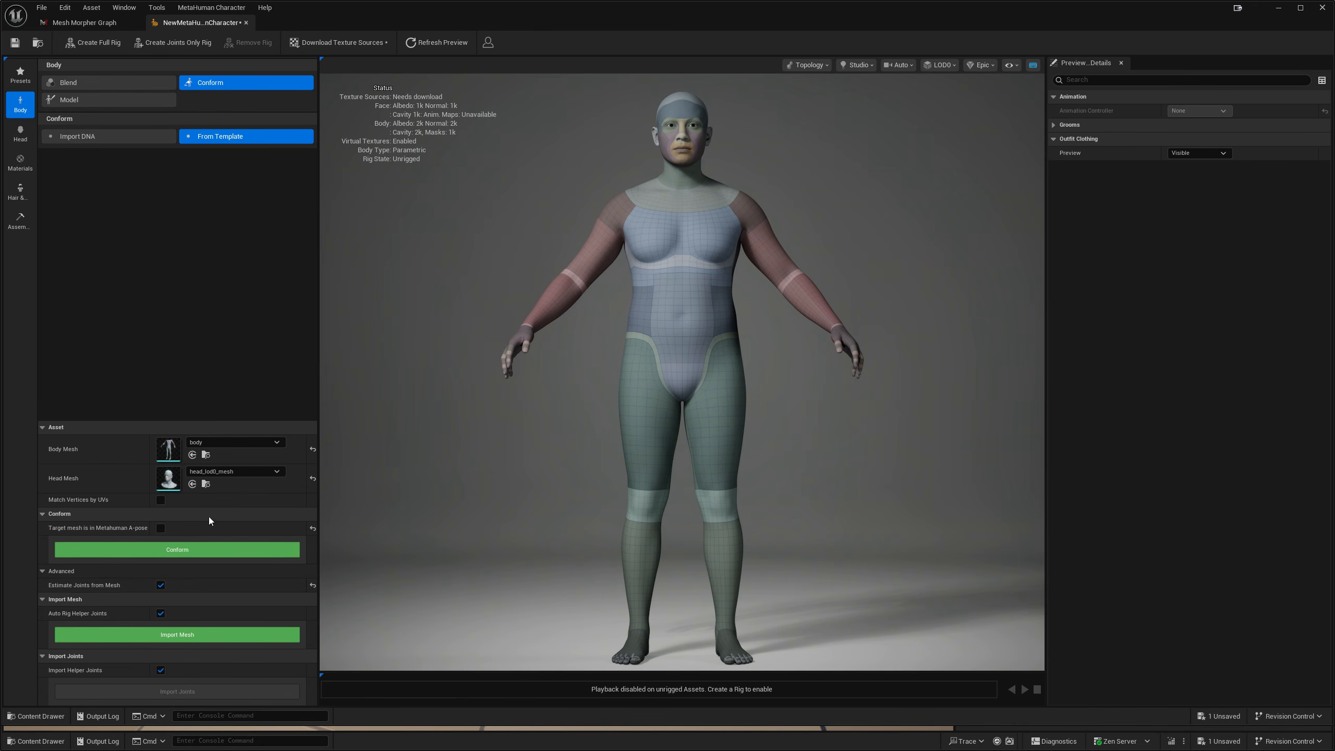
pyautogui.click(210, 553)
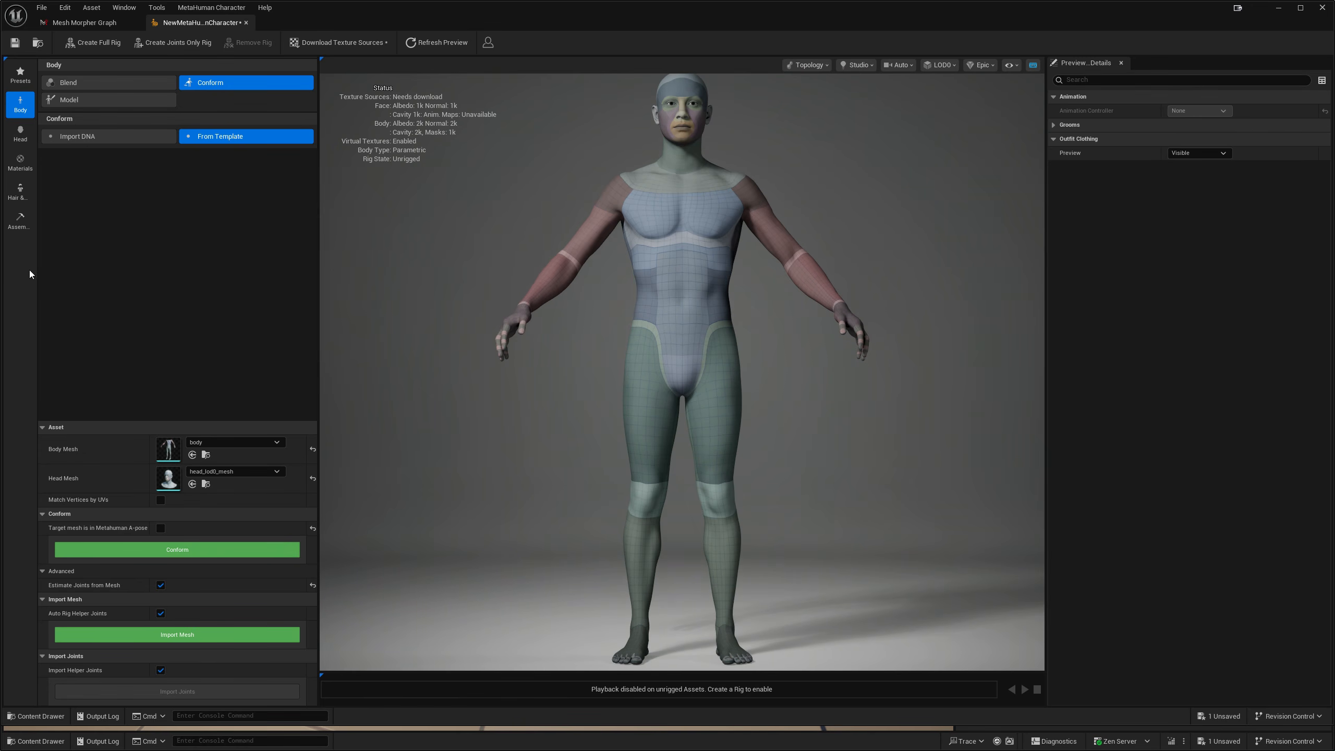
# - Conform the head from template, reselecting head_lod0_mesh as the Mesh and leaving the eye and teeth meshes at None
pyautogui.click(19, 132)
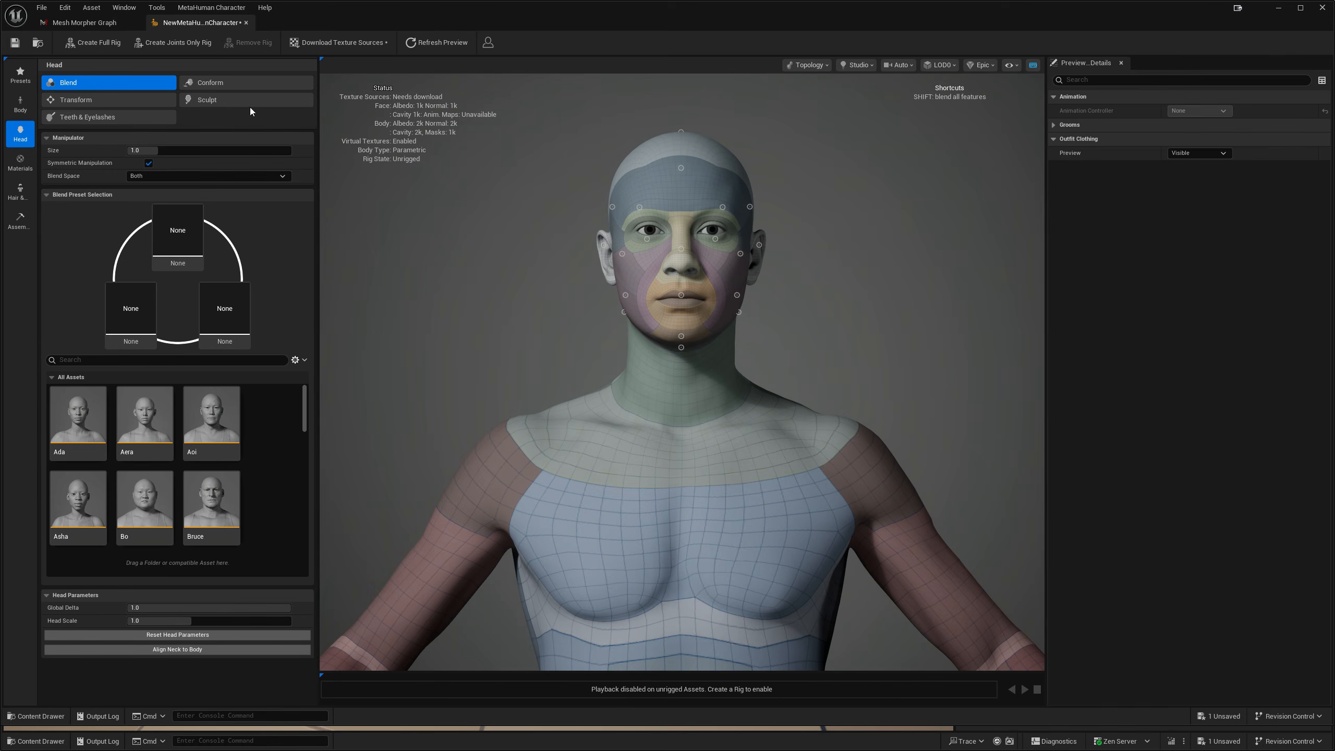
pyautogui.click(219, 86)
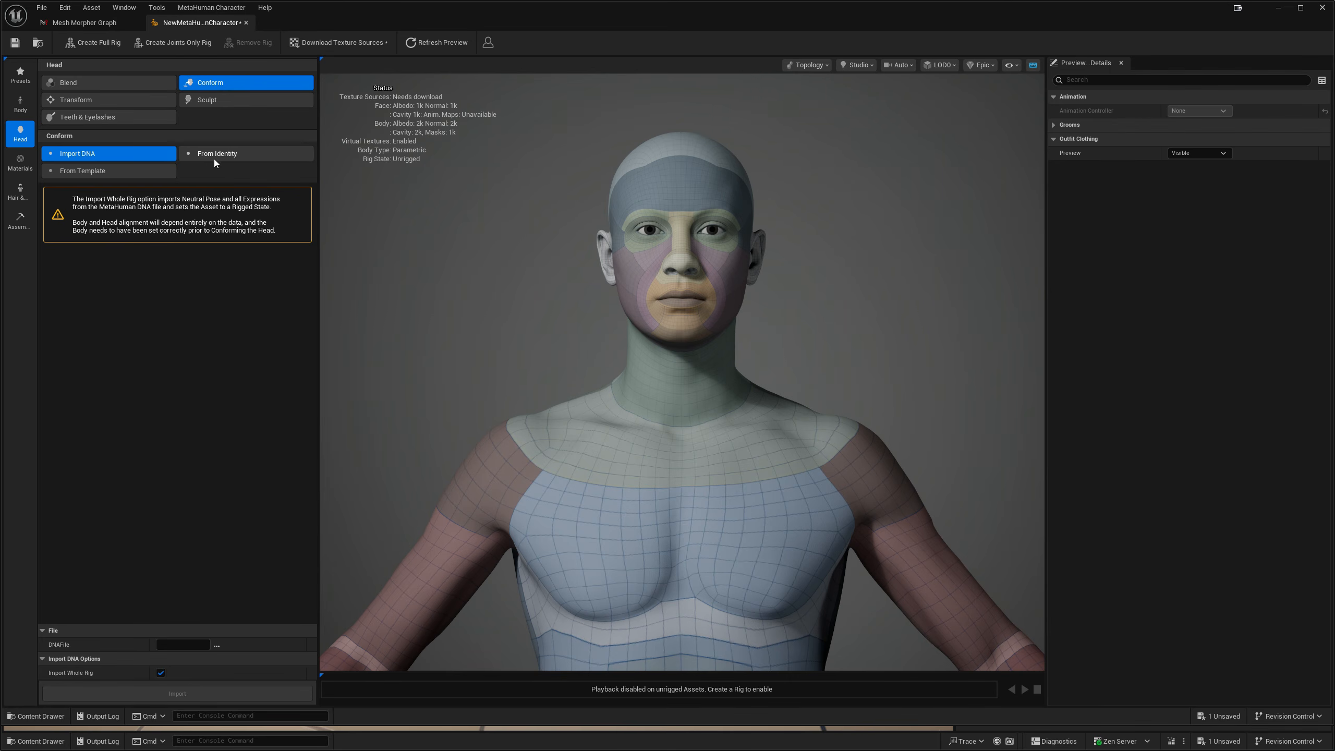
pyautogui.click(109, 171)
pyautogui.click(221, 571)
pyautogui.click(312, 578)
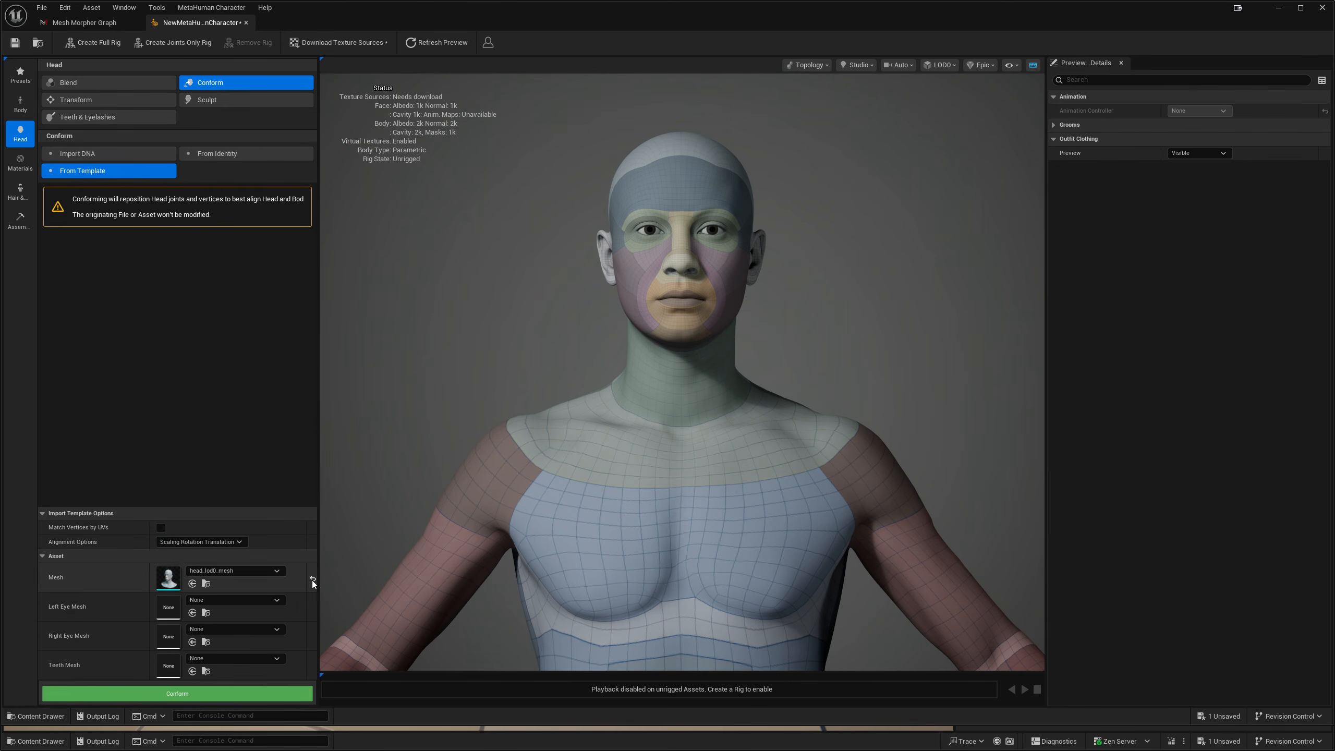
pyautogui.click(221, 658)
pyautogui.write('head')
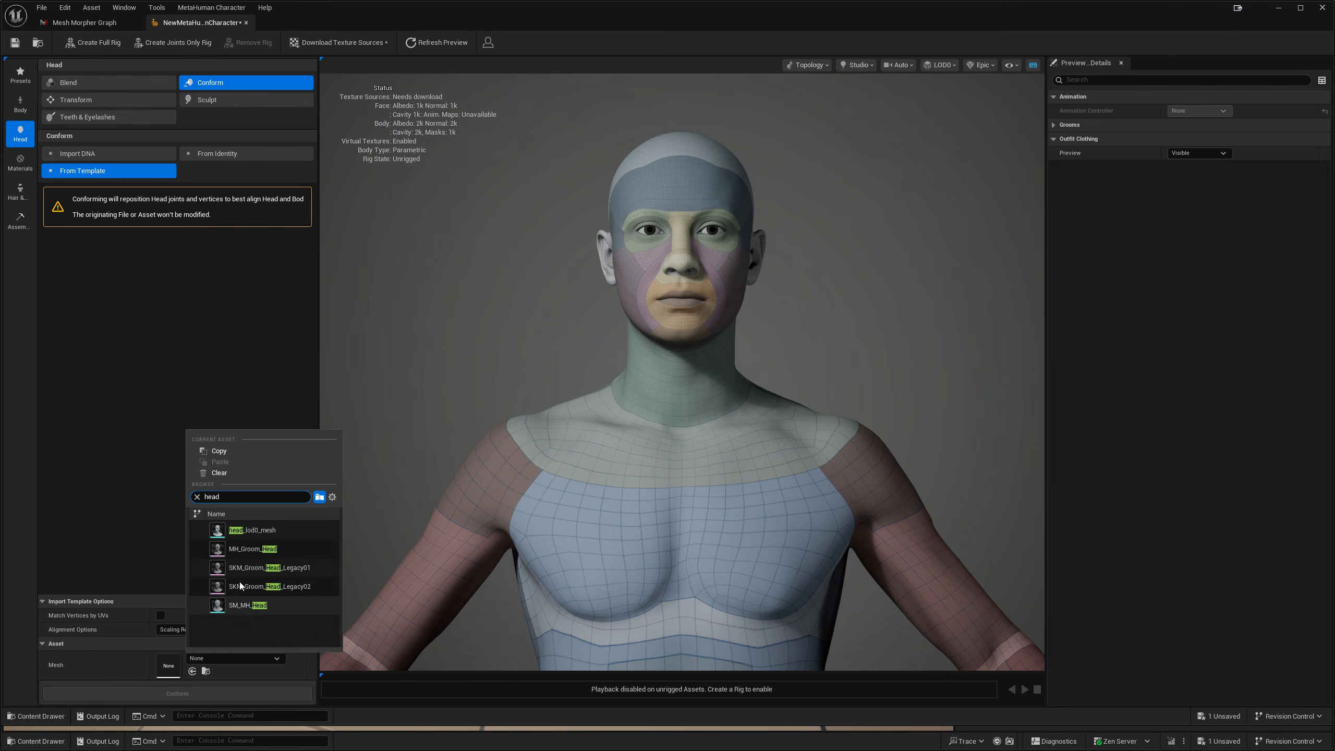
pyautogui.click(265, 530)
pyautogui.click(200, 693)
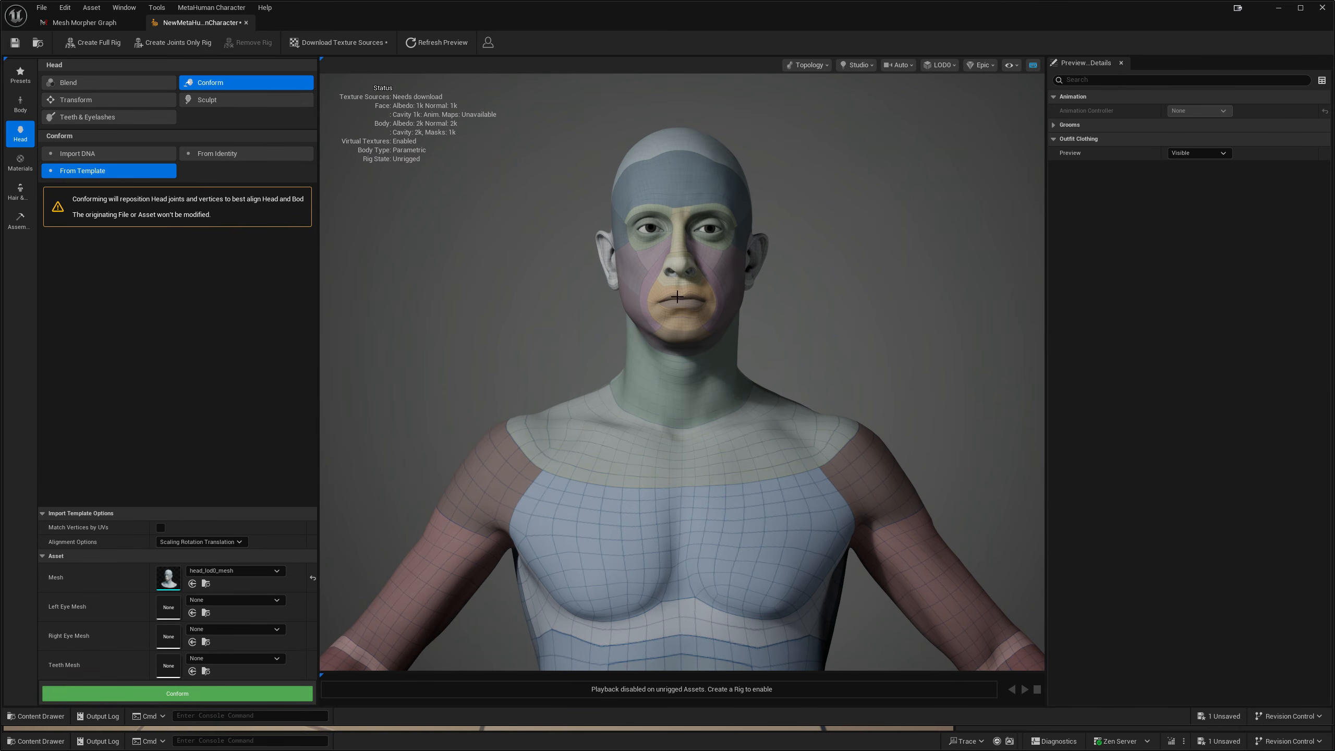
# - Examine the conformed head, face and neck seam up close and from farther away
pyautogui.scroll(5, 676, 297)
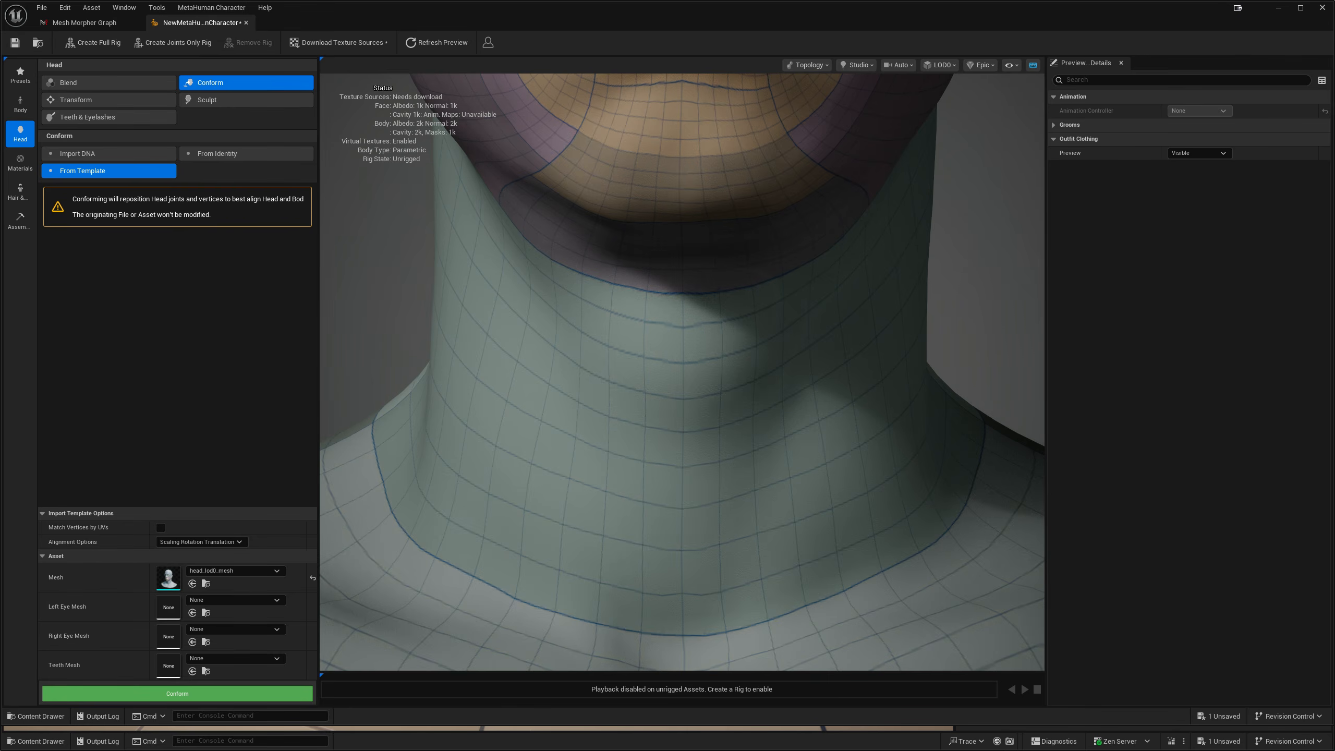
pyautogui.moveTo(682, 316); pyautogui.dragTo(678, 452, button='middle')
pyautogui.scroll(-4, 717, 247)
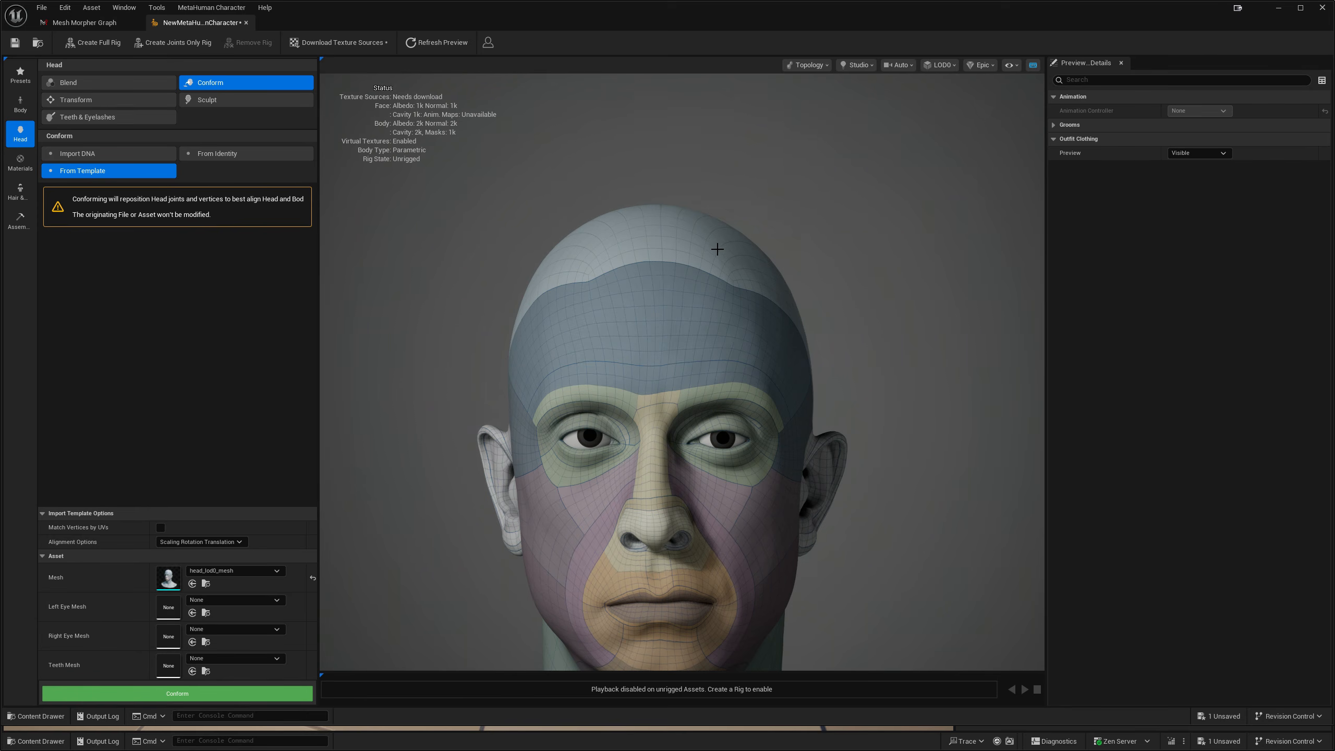
pyautogui.scroll(-3, 717, 249)
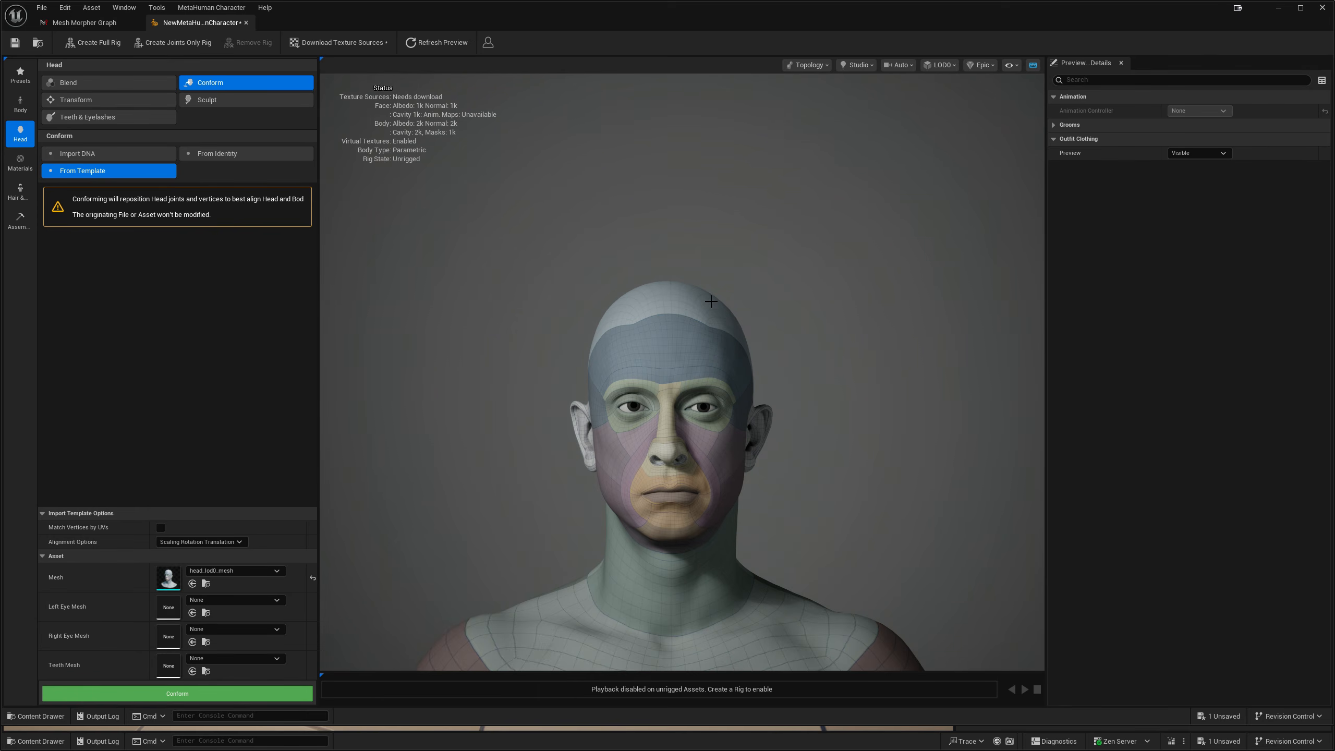
pyautogui.scroll(-2, 701, 327)
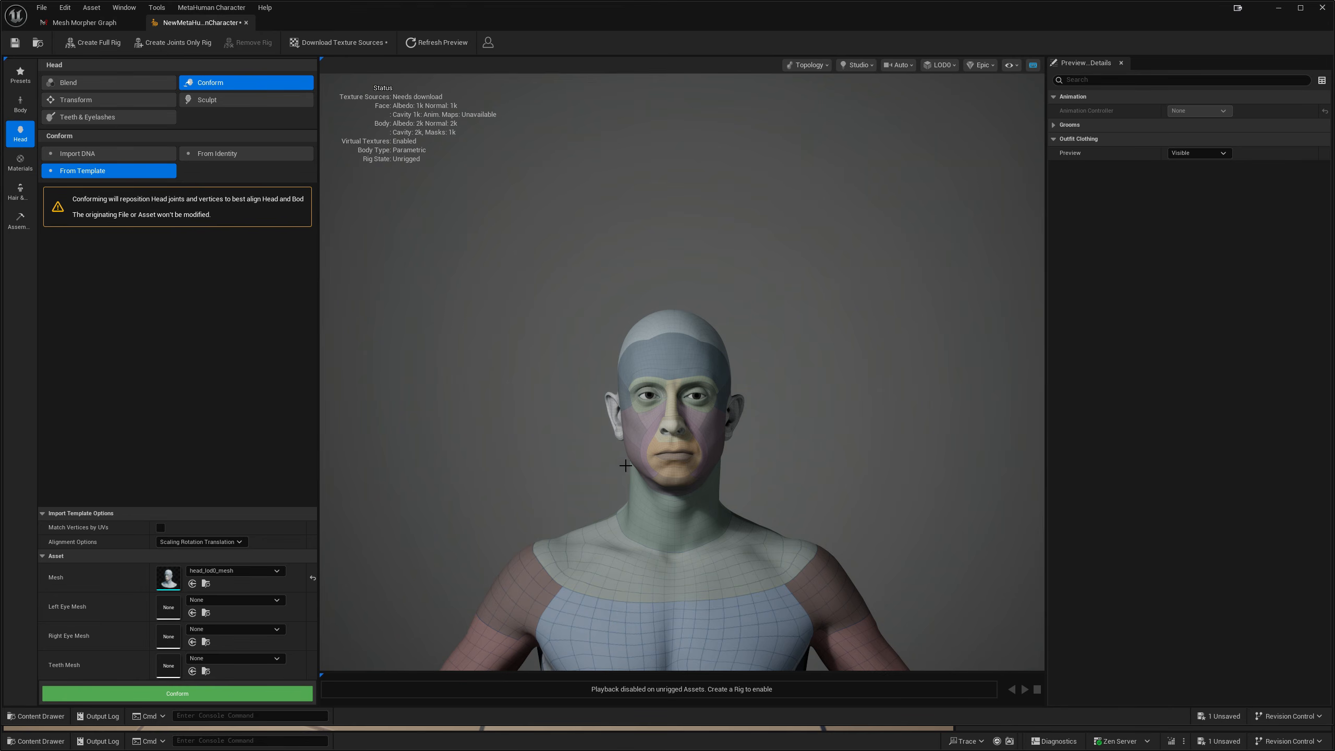
pyautogui.scroll(5, 671, 392)
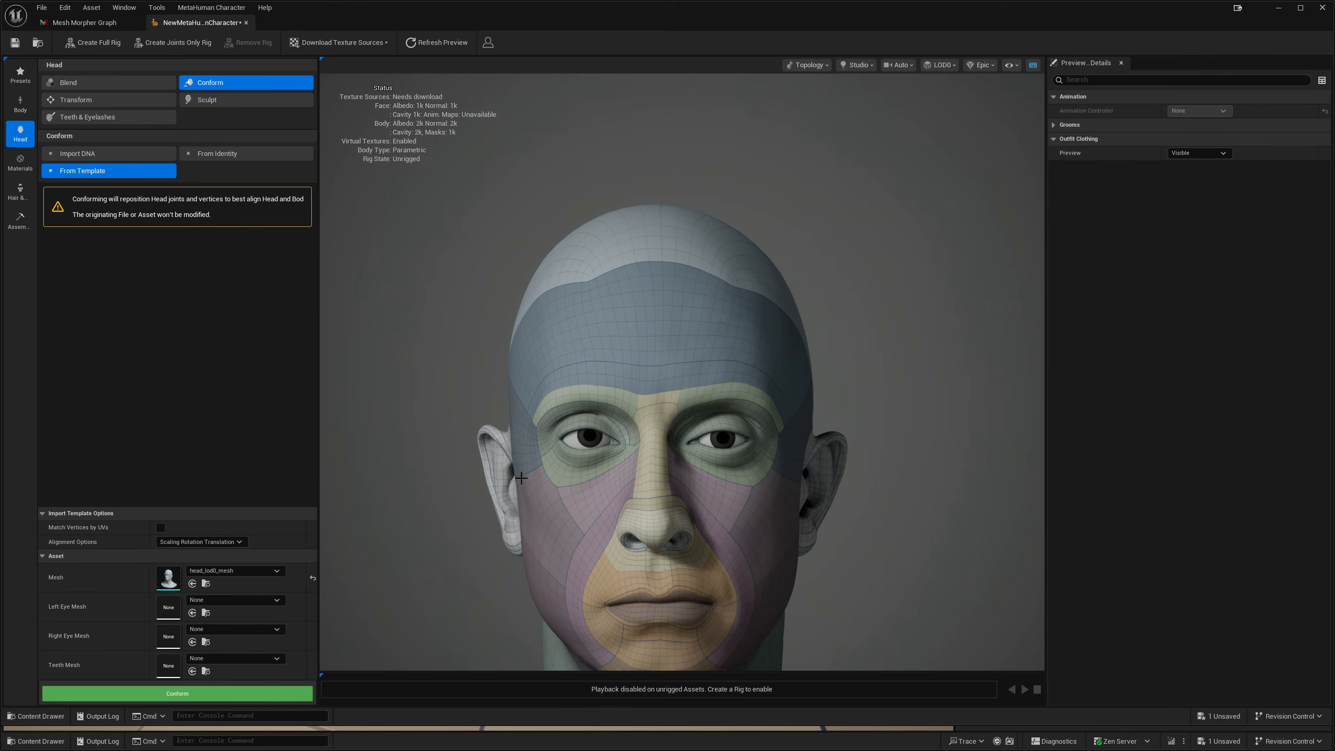
pyautogui.scroll(-3, 516, 477)
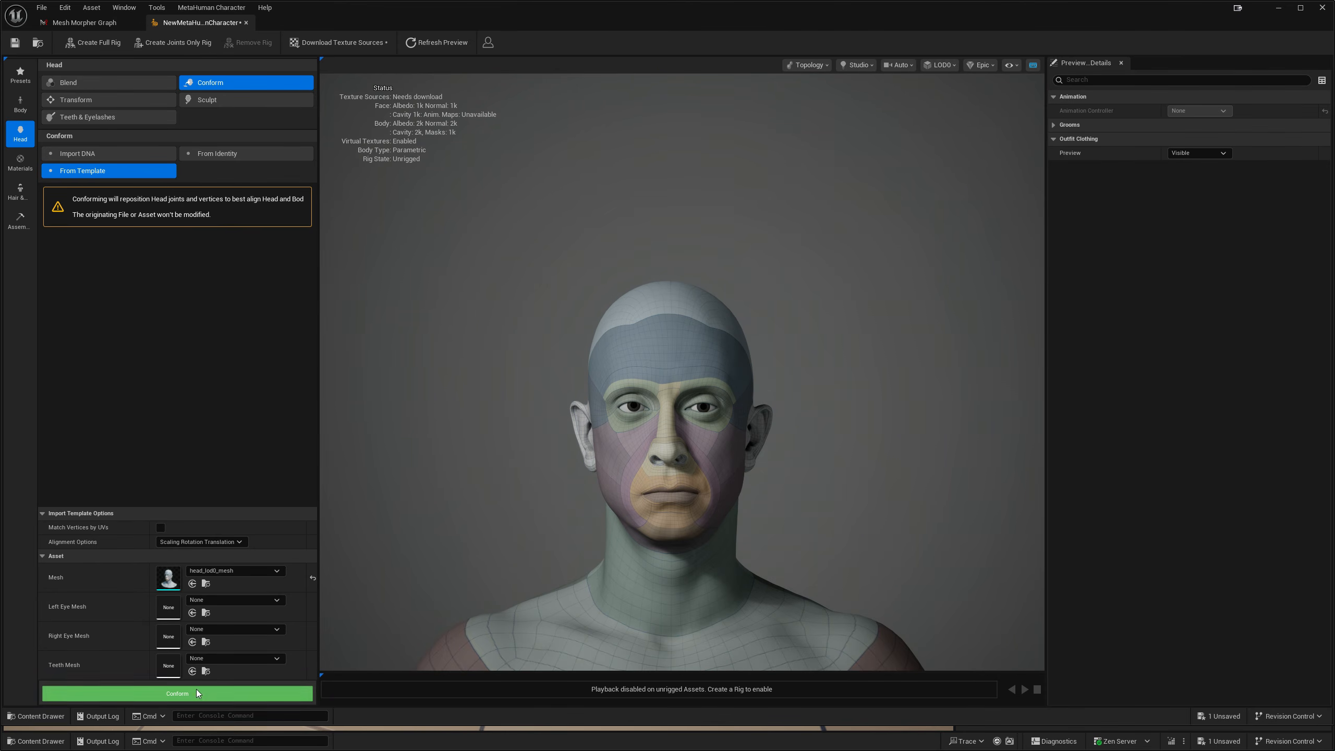
# - Turn off Show Top Underwear in the character's skin material settings
pyautogui.click(20, 163)
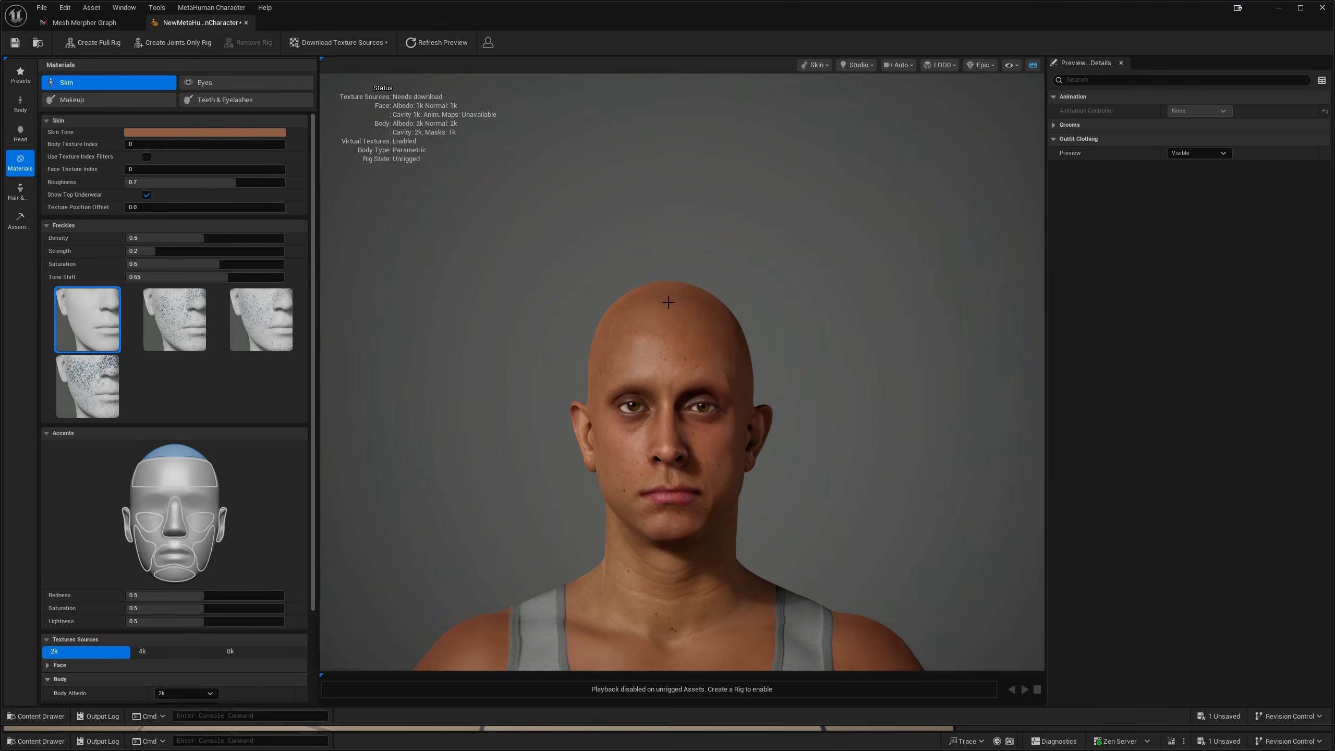
pyautogui.click(147, 195)
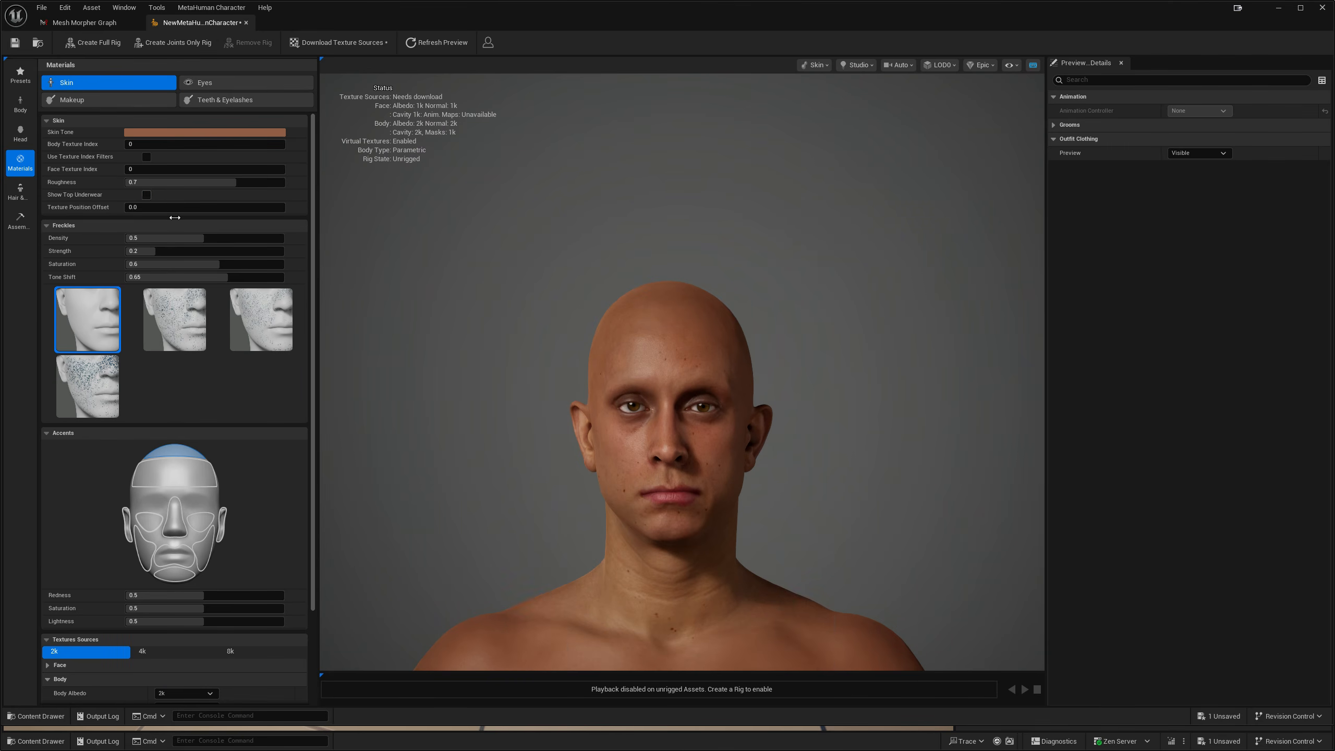
pyautogui.moveTo(591, 439); pyautogui.dragTo(484, 396)
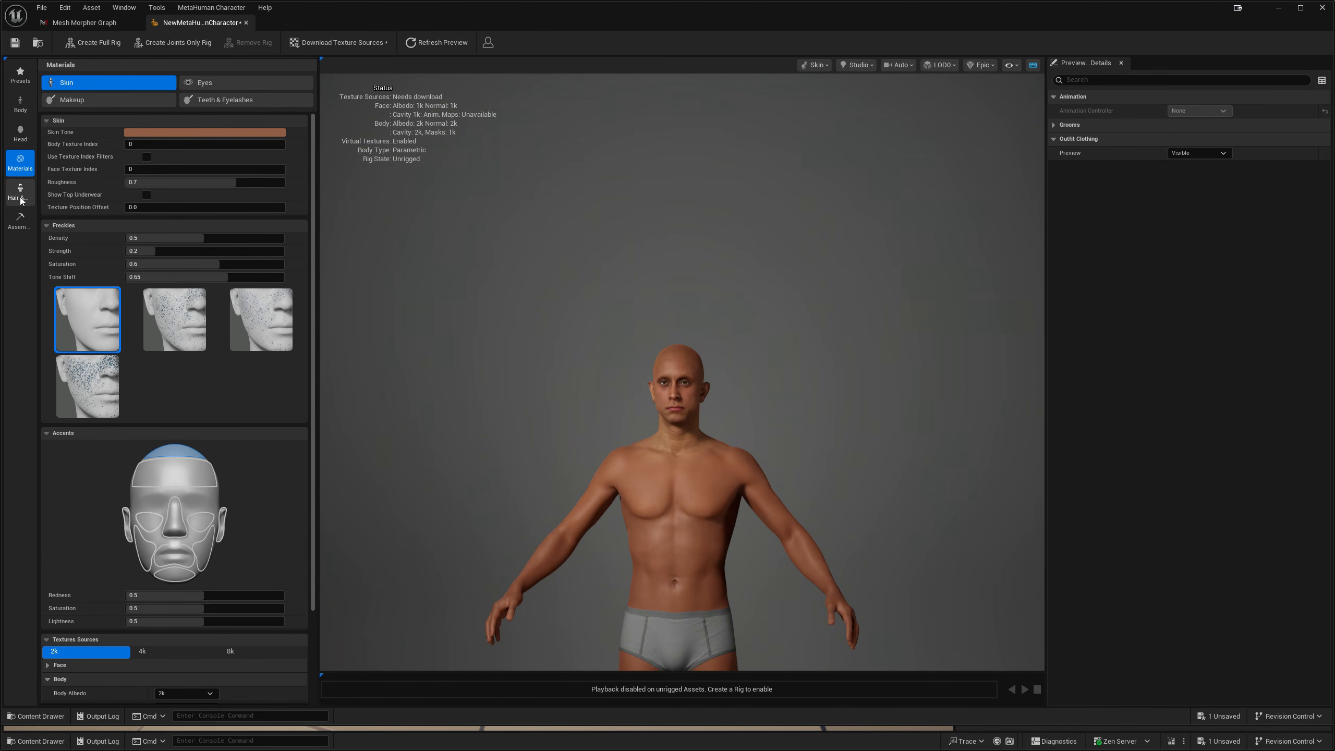
# - Give the character the Long Afro hair groom and create its full rig
pyautogui.scroll(6, 650, 346)
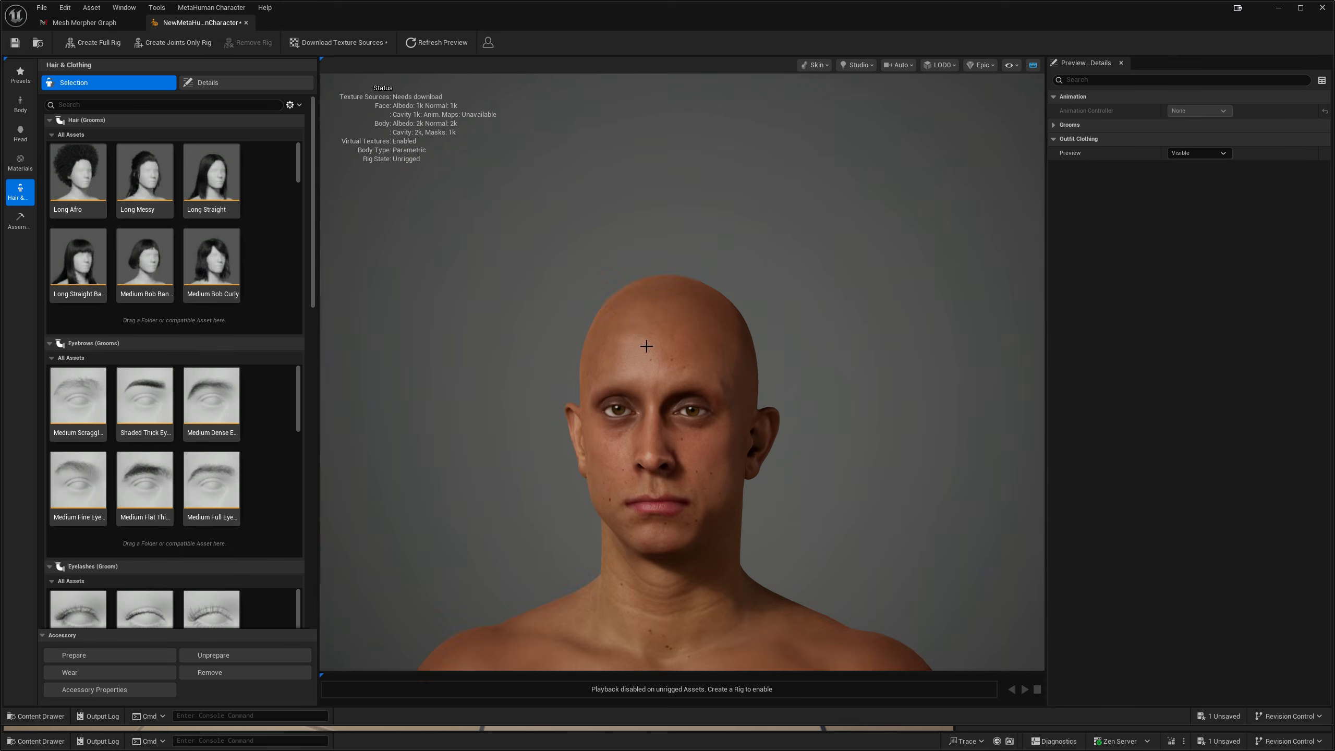
pyautogui.click(83, 189)
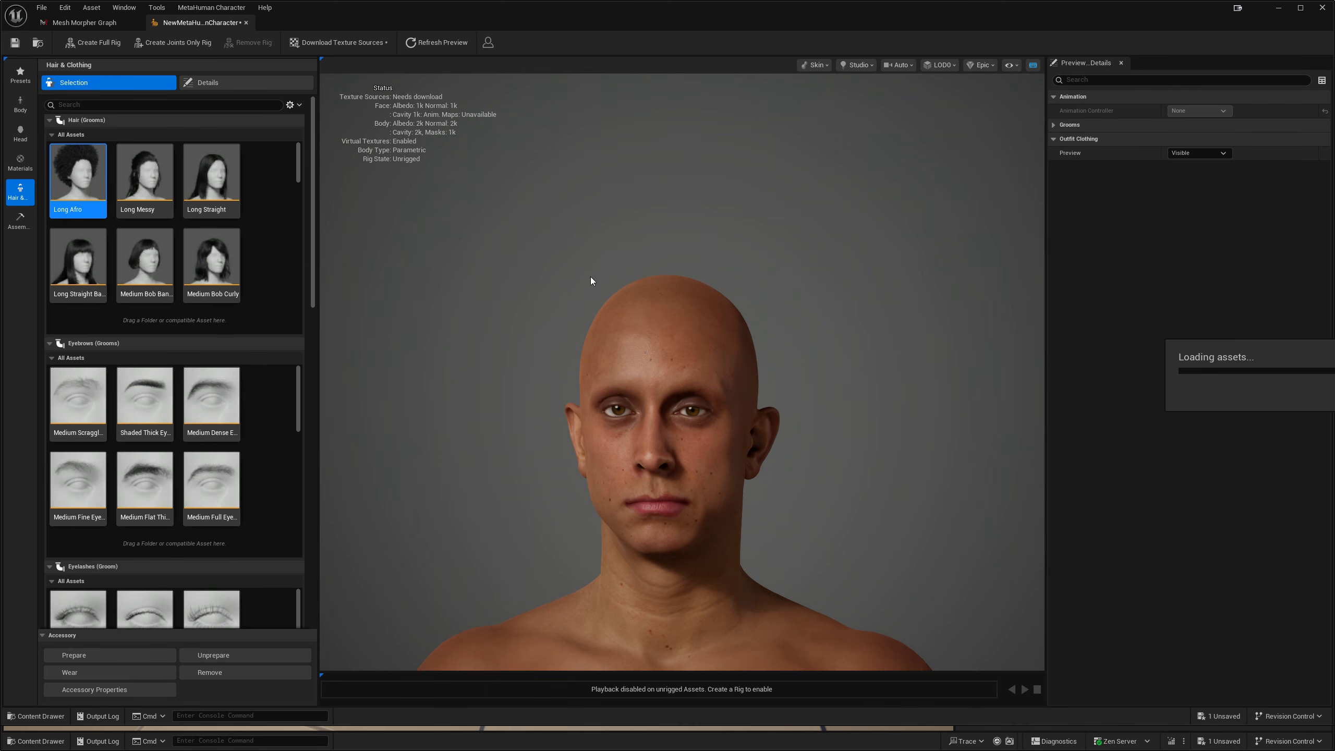
pyautogui.click(102, 41)
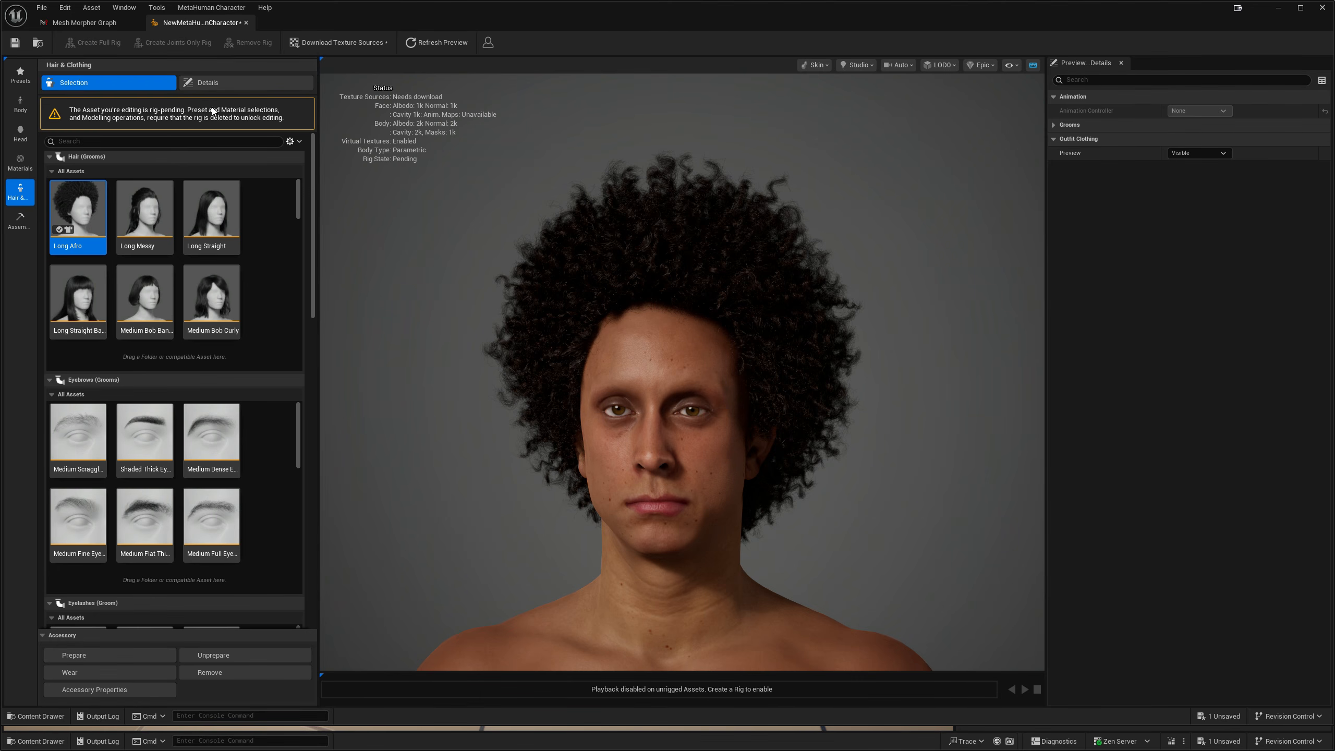
# - Set both the face and body template animations of the preview to AngerB
pyautogui.click(1203, 168)
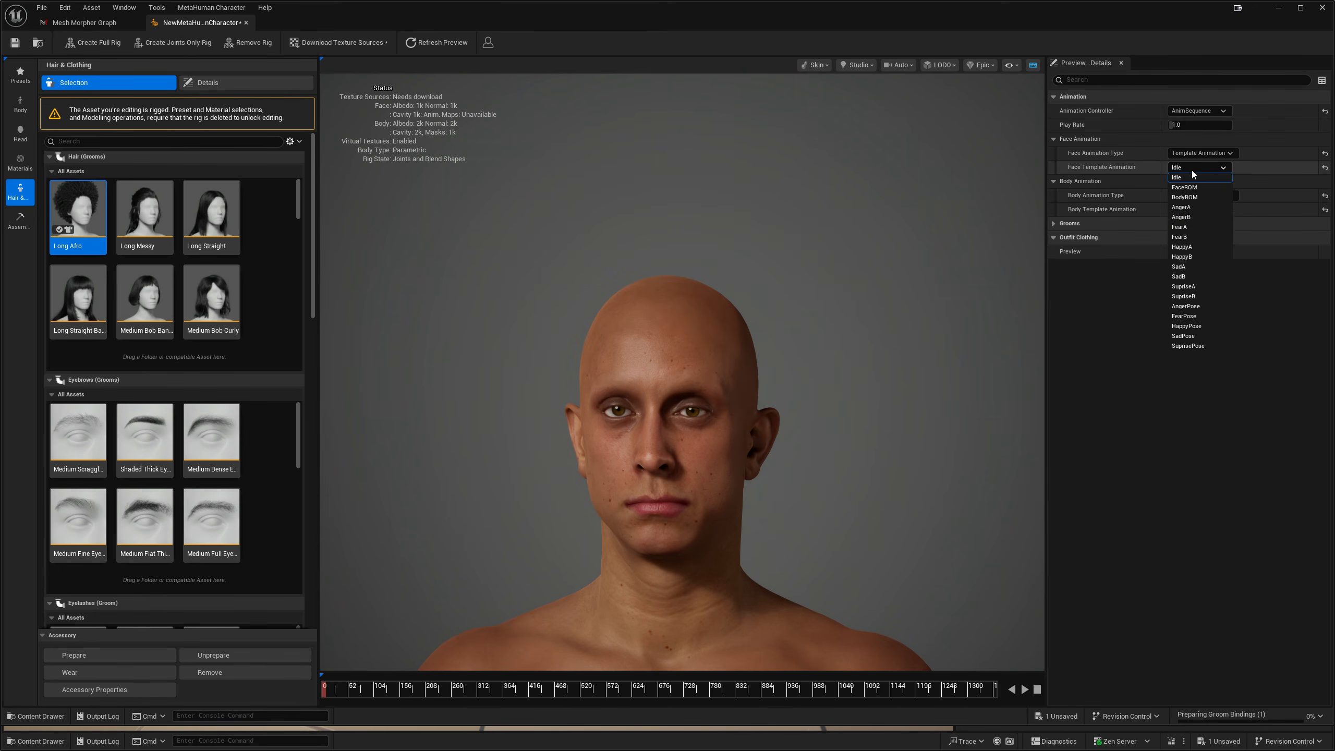
pyautogui.click(1191, 217)
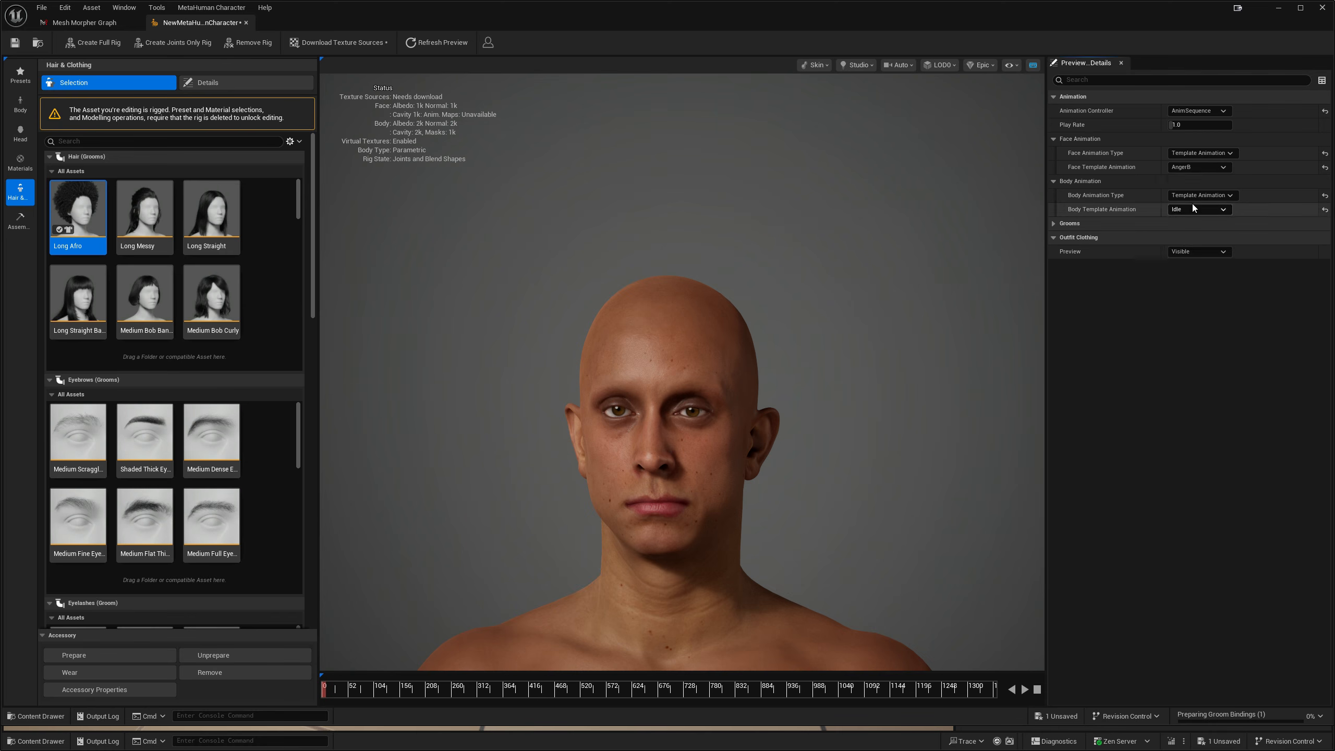
pyautogui.click(1197, 209)
pyautogui.click(1191, 260)
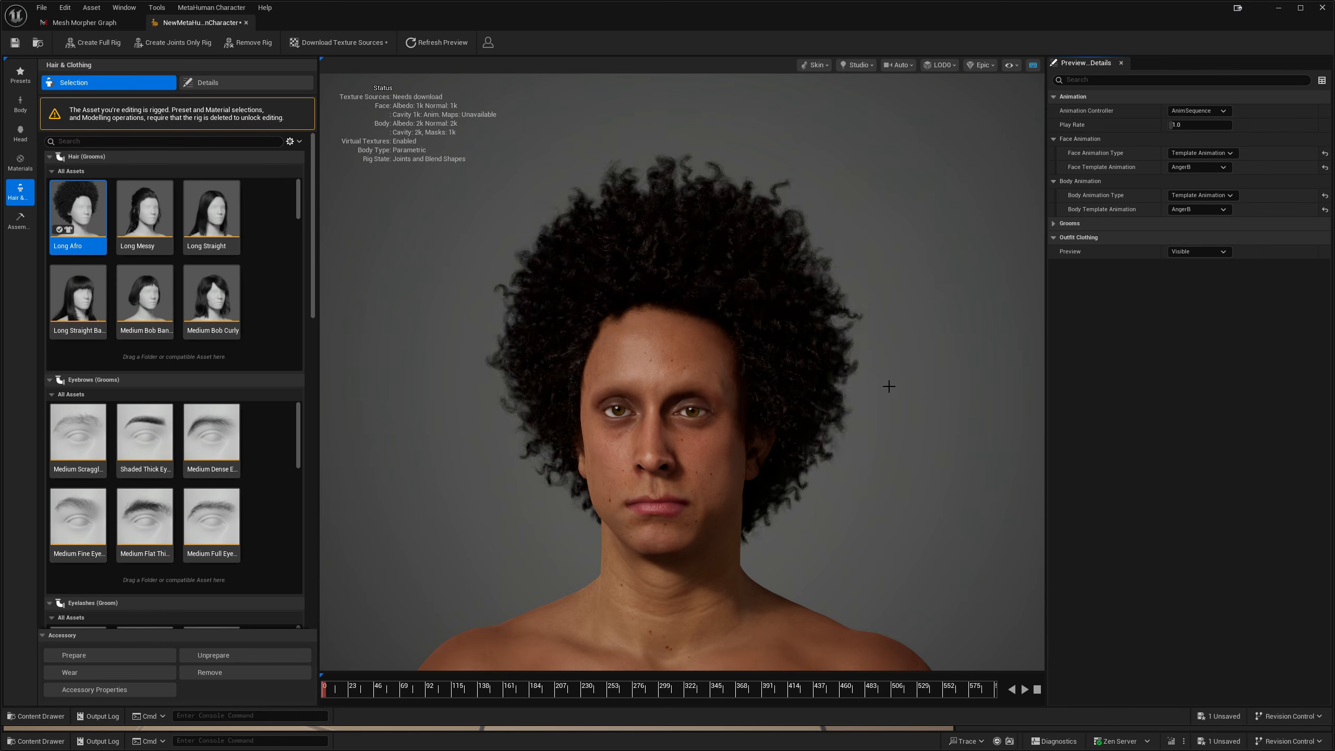
# - Play the preview animation and examine the character's facial and body deformation up close and from farther away
pyautogui.click(1025, 689)
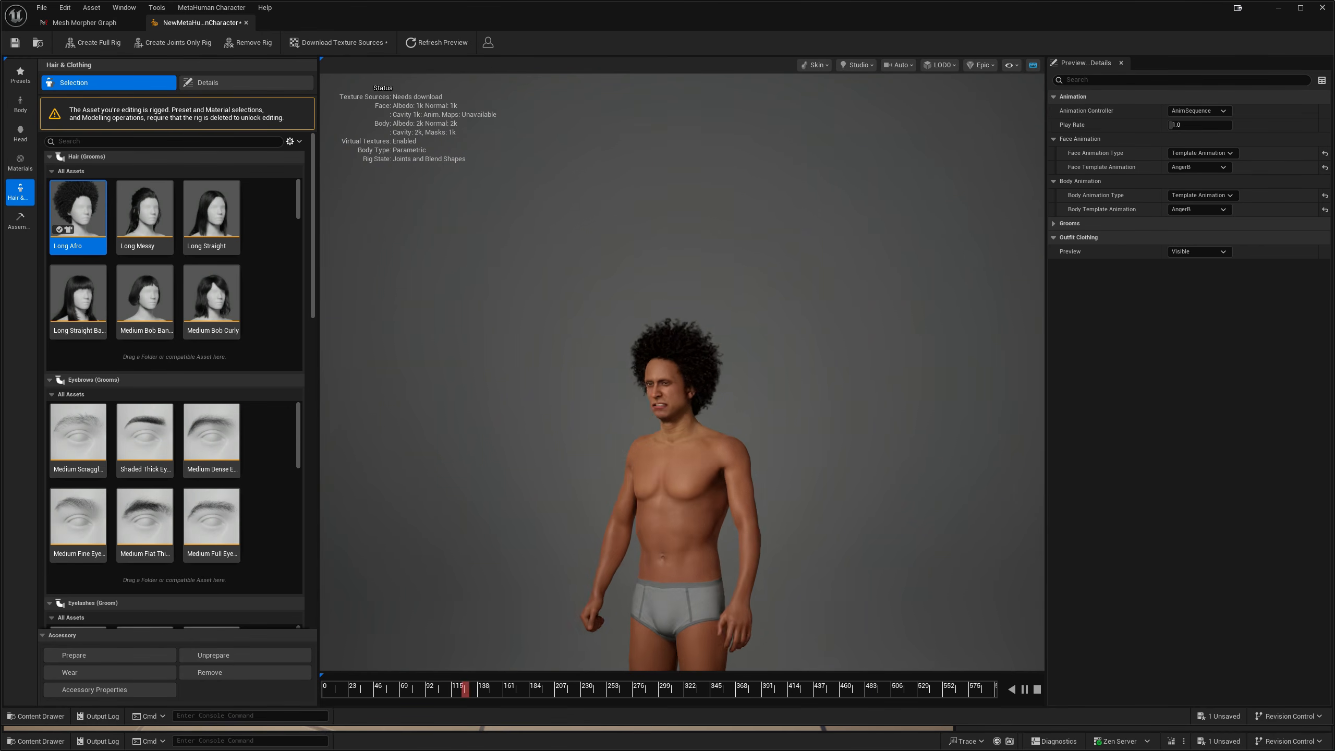
pyautogui.scroll(5, 669, 487)
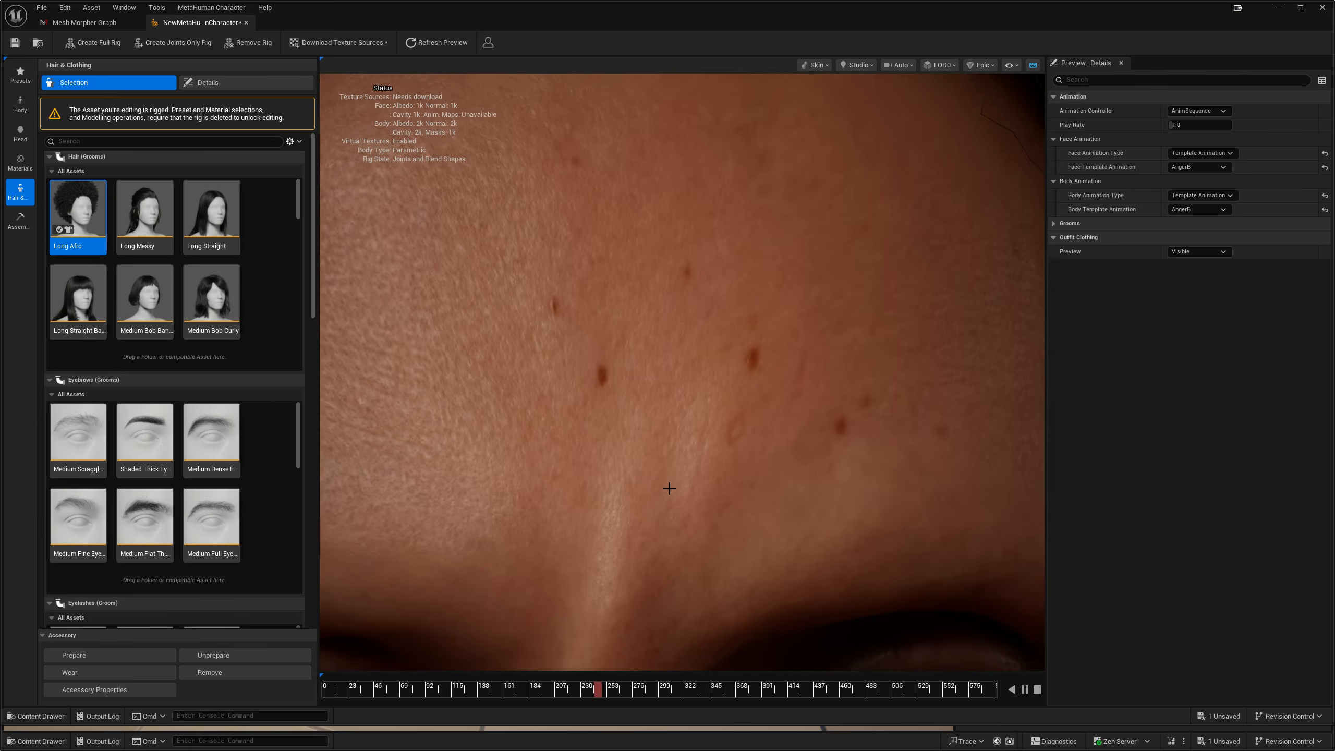
pyautogui.scroll(-1, 670, 487)
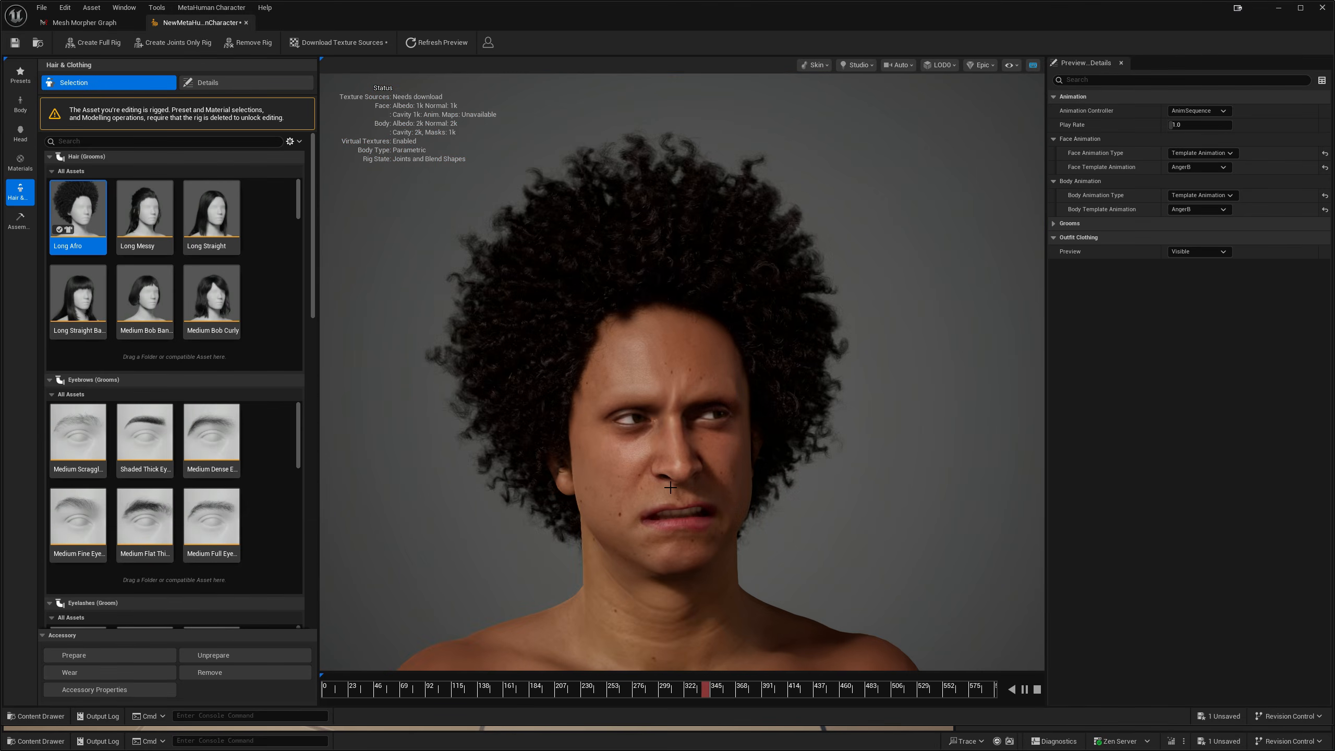
pyautogui.scroll(-3, 670, 488)
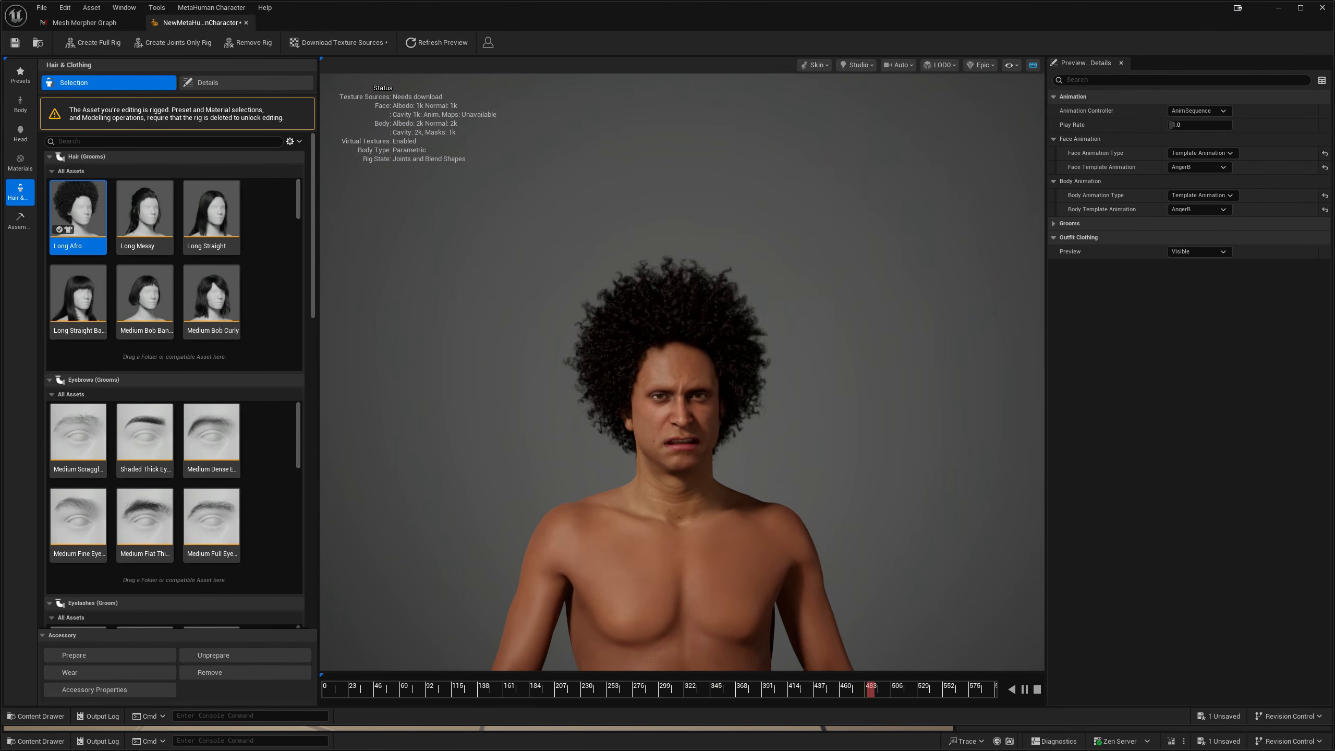
pyautogui.scroll(-3, 691, 495)
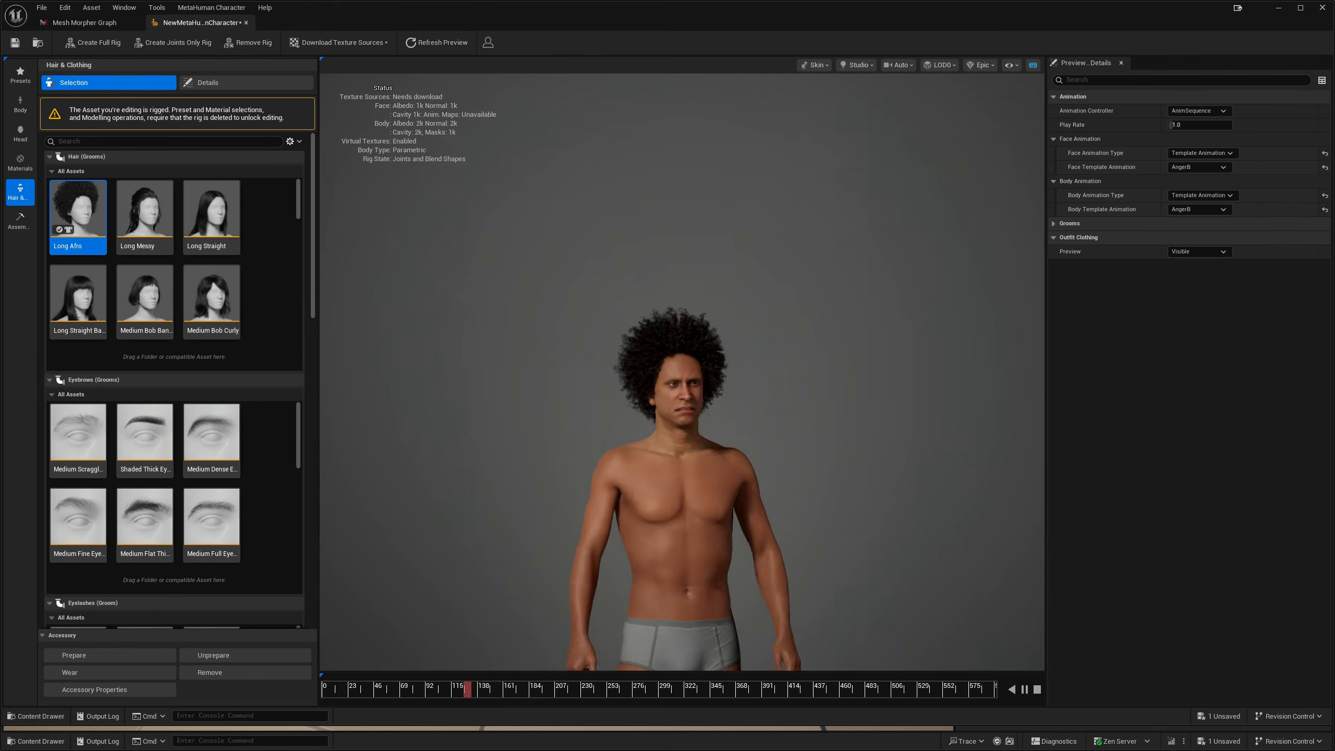
pyautogui.scroll(-2, 669, 512)
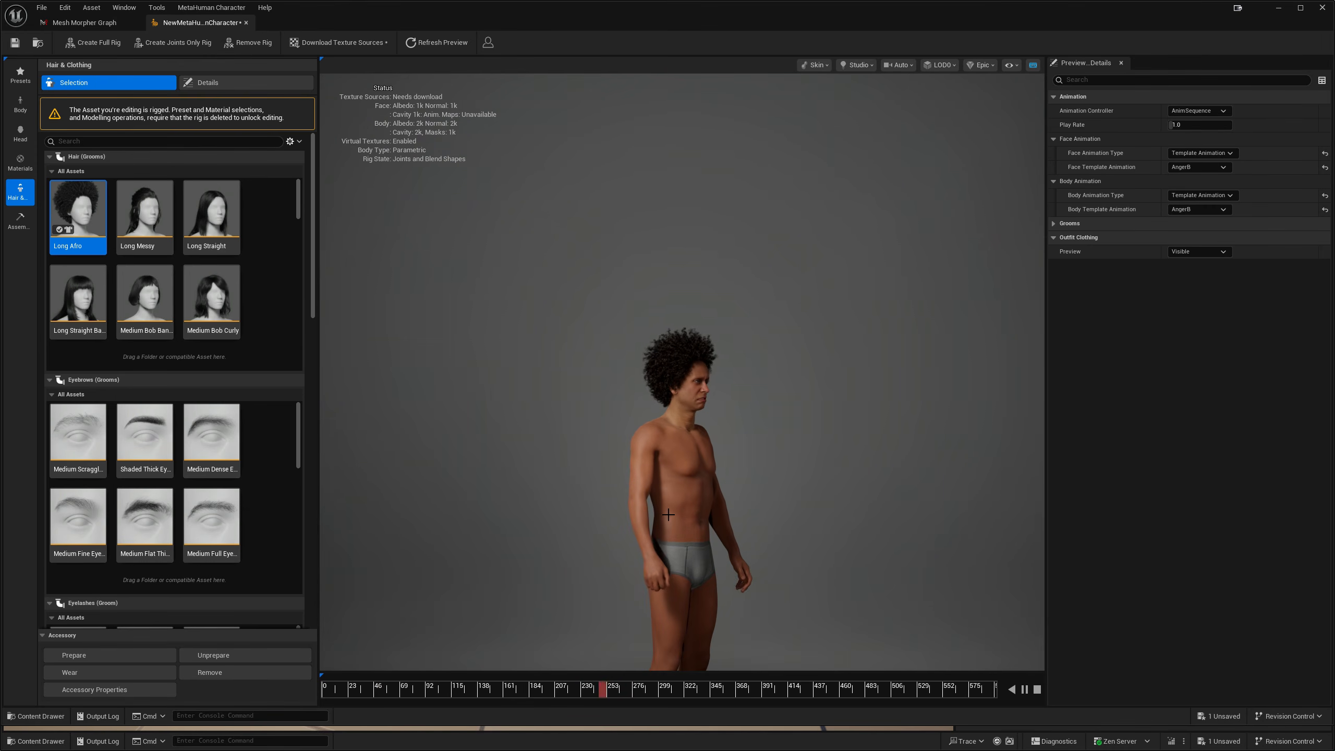
pyautogui.scroll(2, 667, 514)
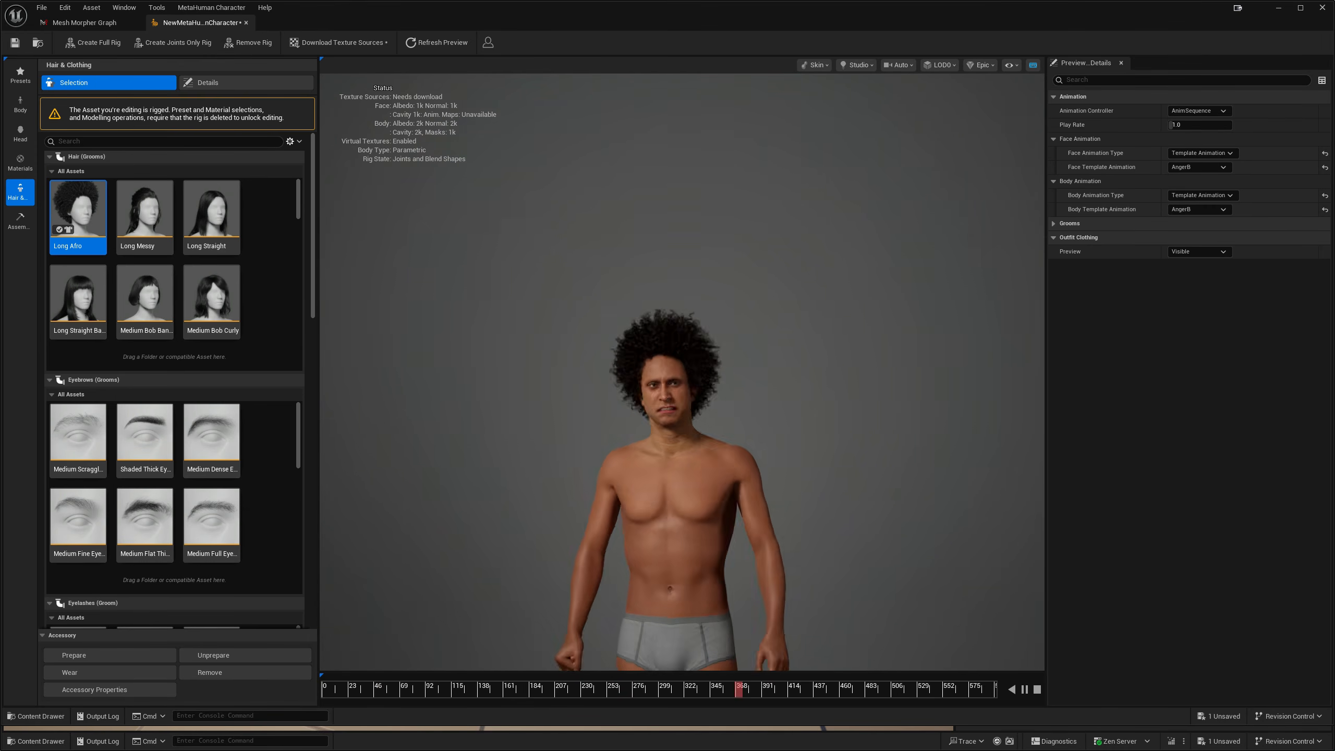